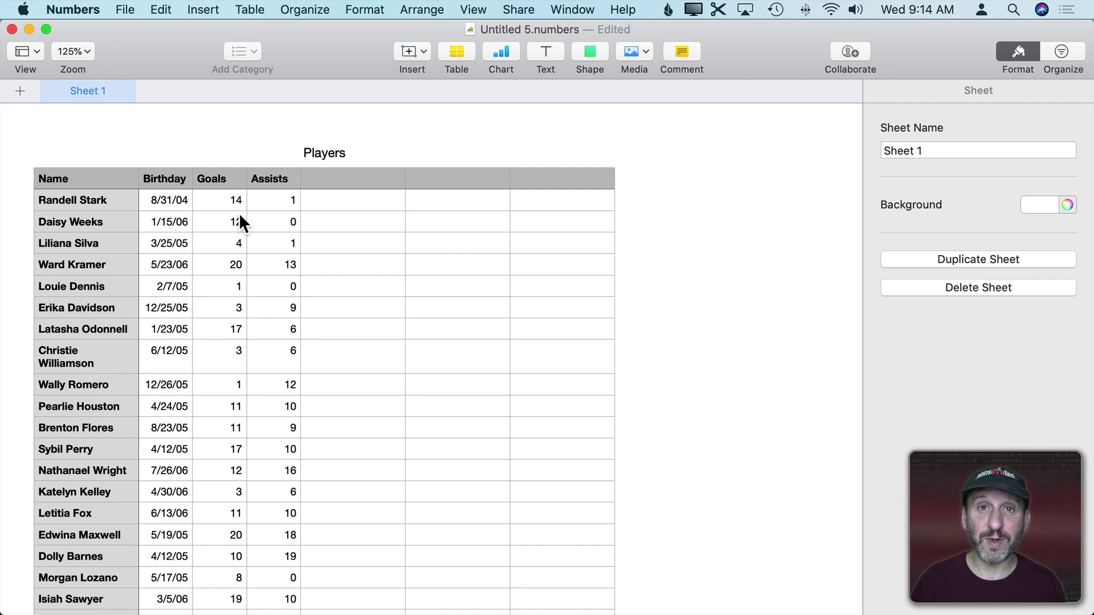
# Open the Players table's Organize filter options, then close the Add a Filter column list
pyautogui.click(173, 189)
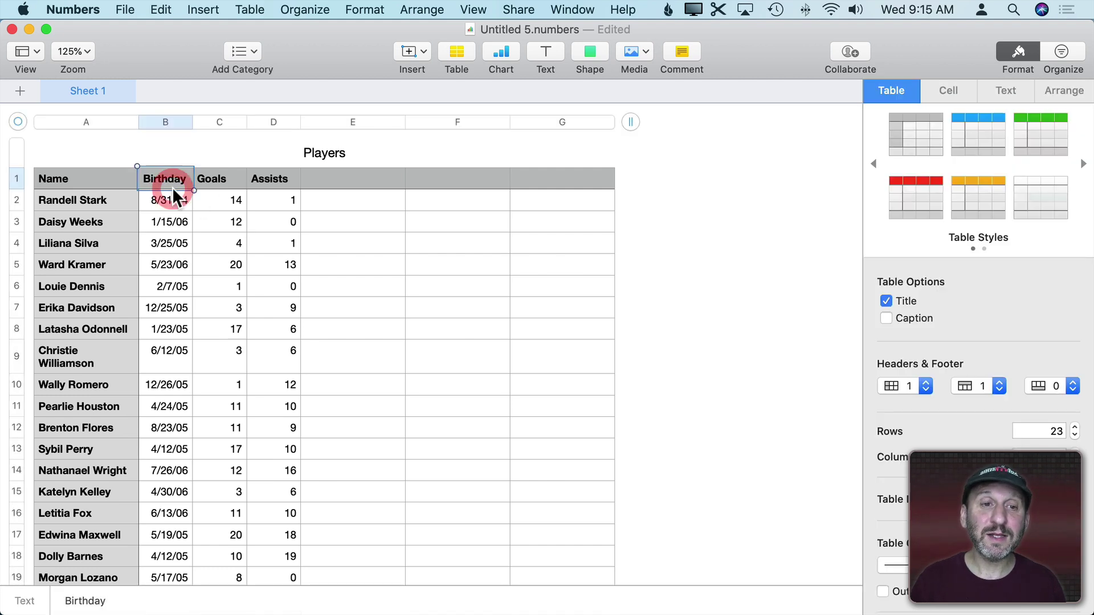
pyautogui.click(1067, 52)
pyautogui.click(1038, 93)
pyautogui.click(941, 205)
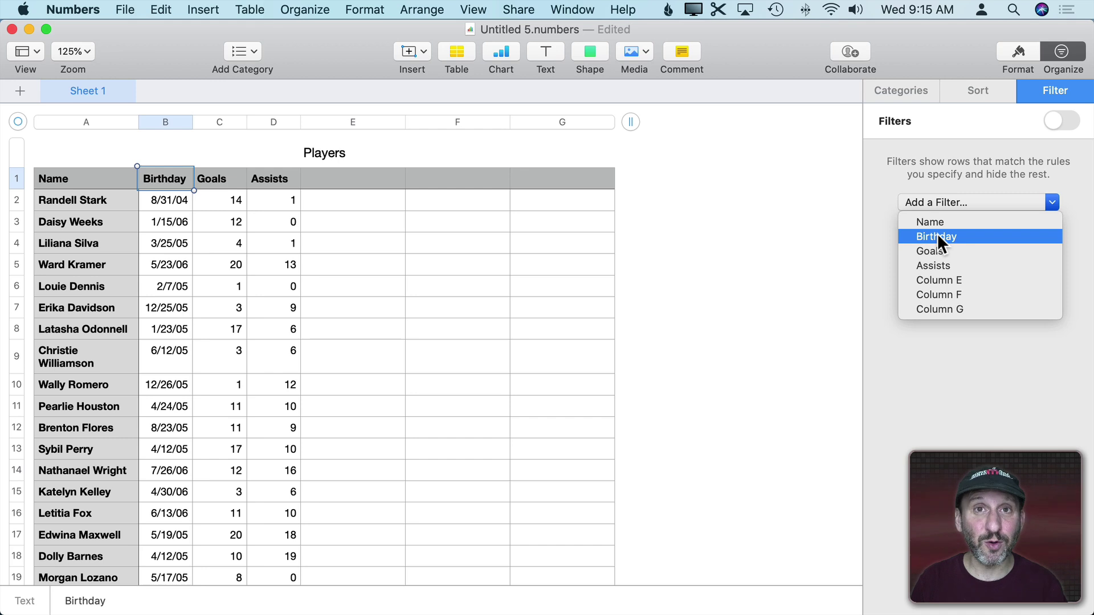
pyautogui.click(815, 196)
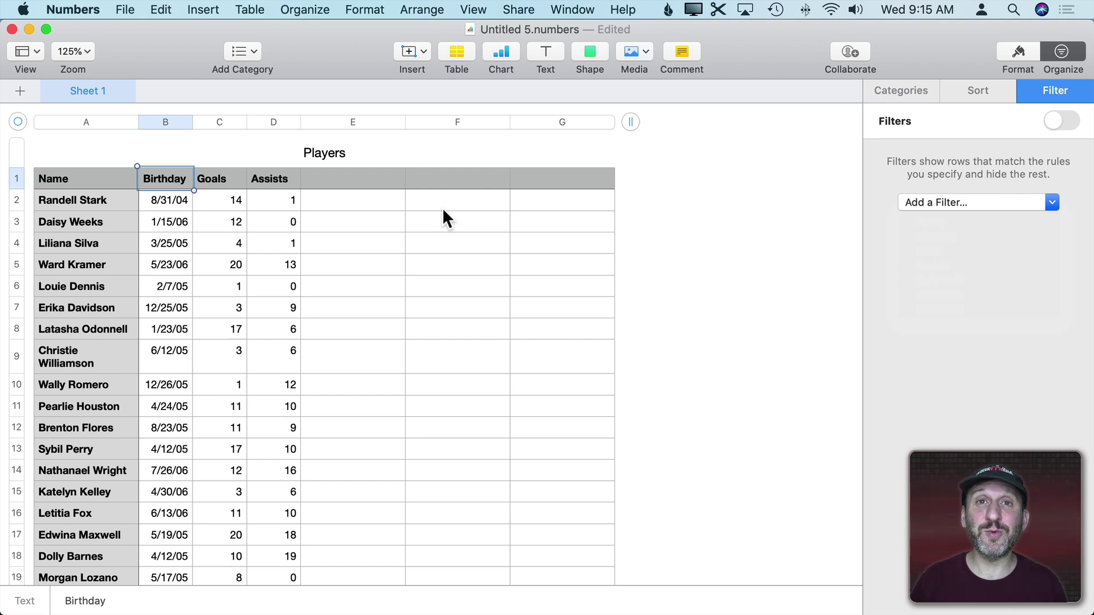
# Title E1 'Age' and enter =DATEDIF(B2,NOW(),"Y") in E2
pyautogui.click(362, 182)
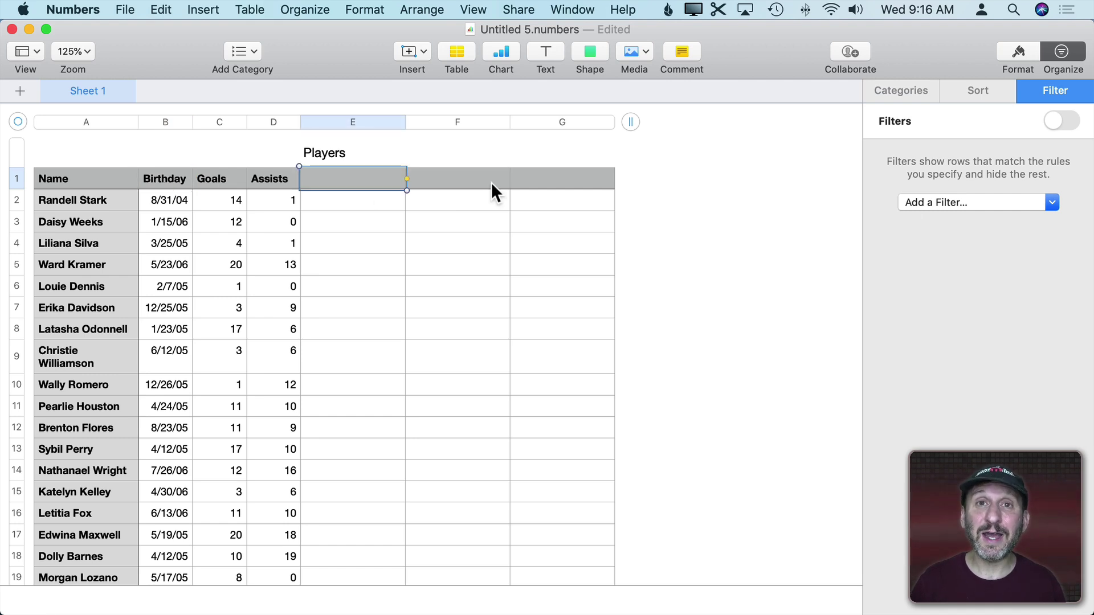
pyautogui.write('Ag')
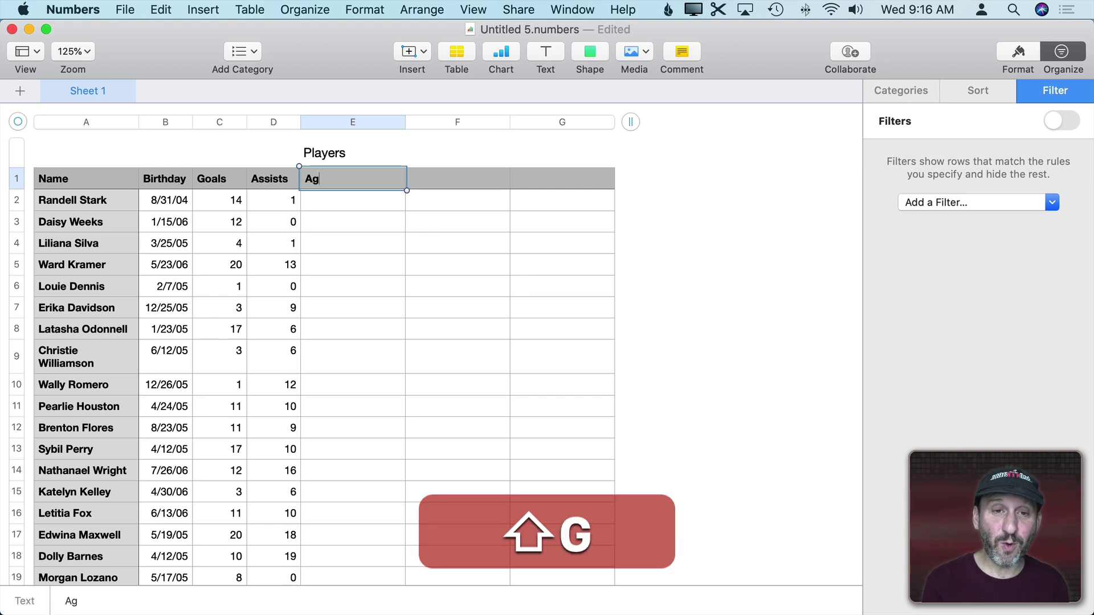
pyautogui.write('e')
pyautogui.click(363, 202)
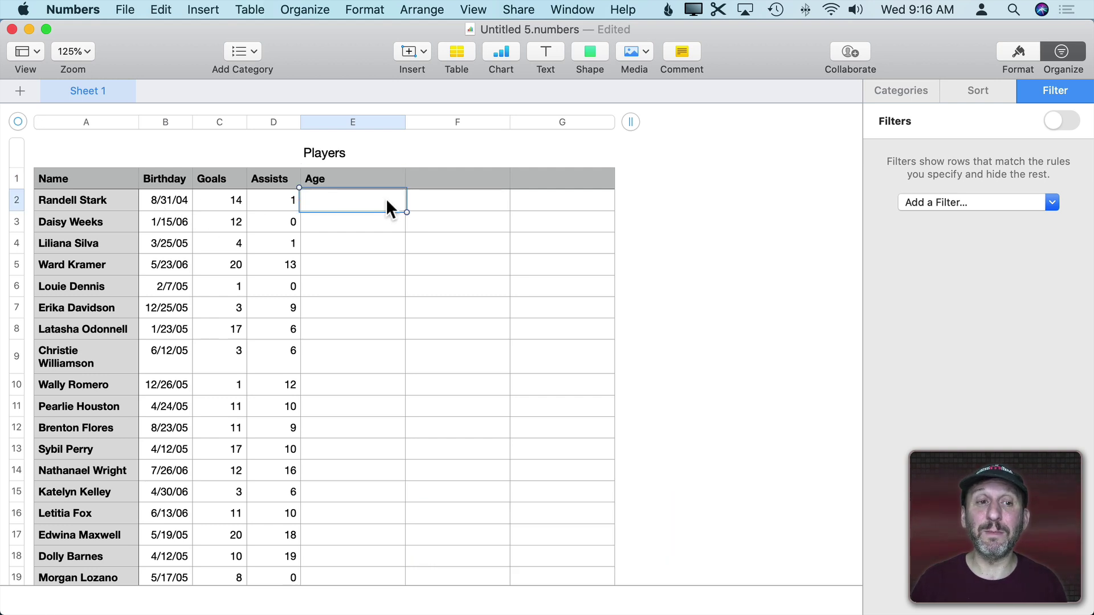
pyautogui.write('=')
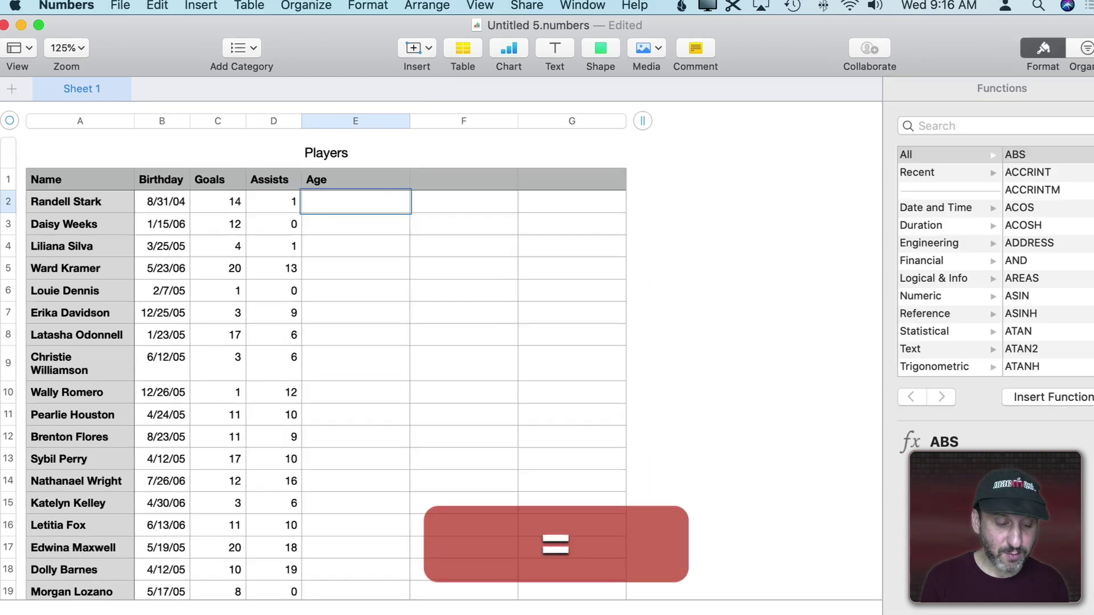
pyautogui.write('date')
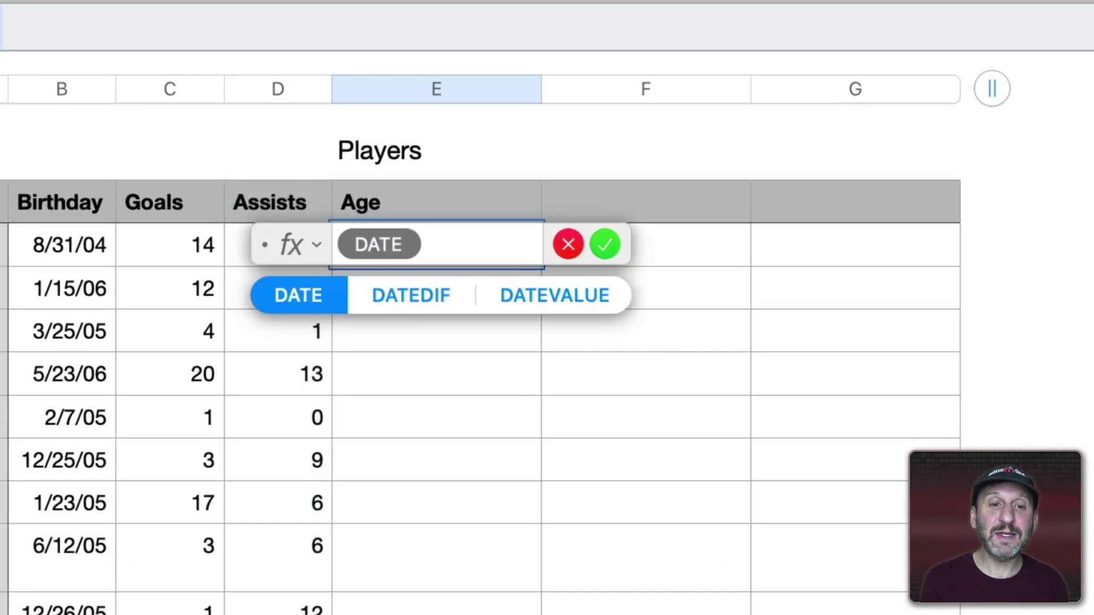
pyautogui.write('dif')
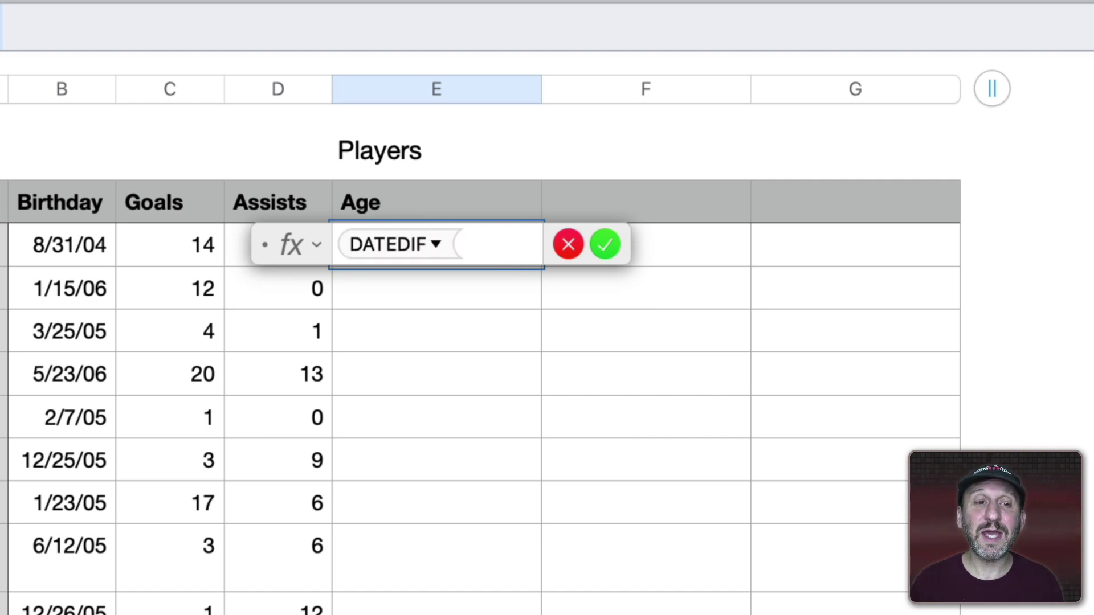
pyautogui.click(60, 252)
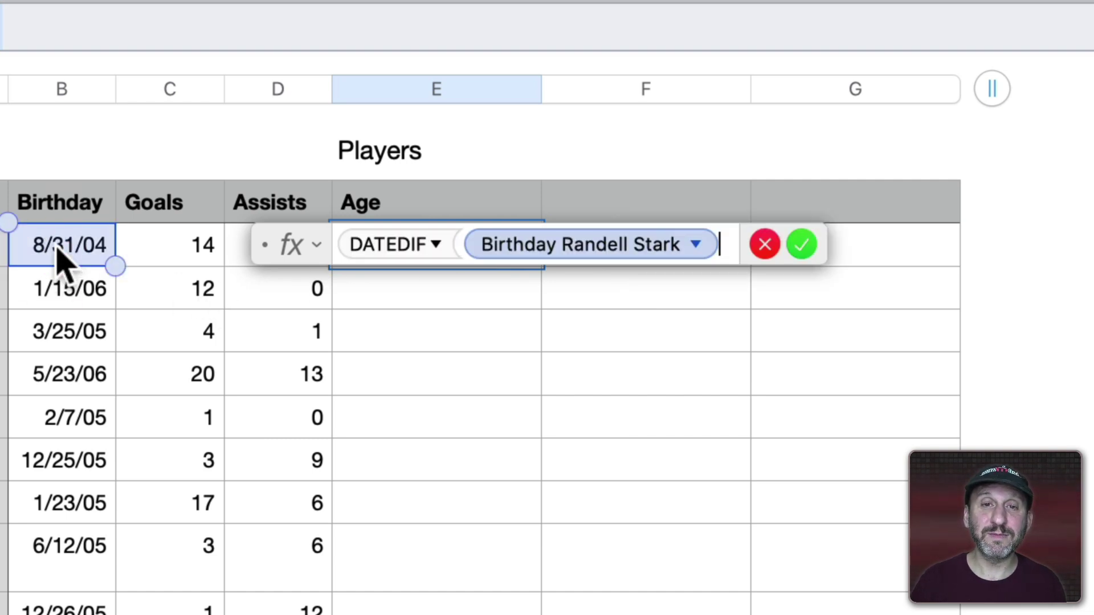
pyautogui.write(',')
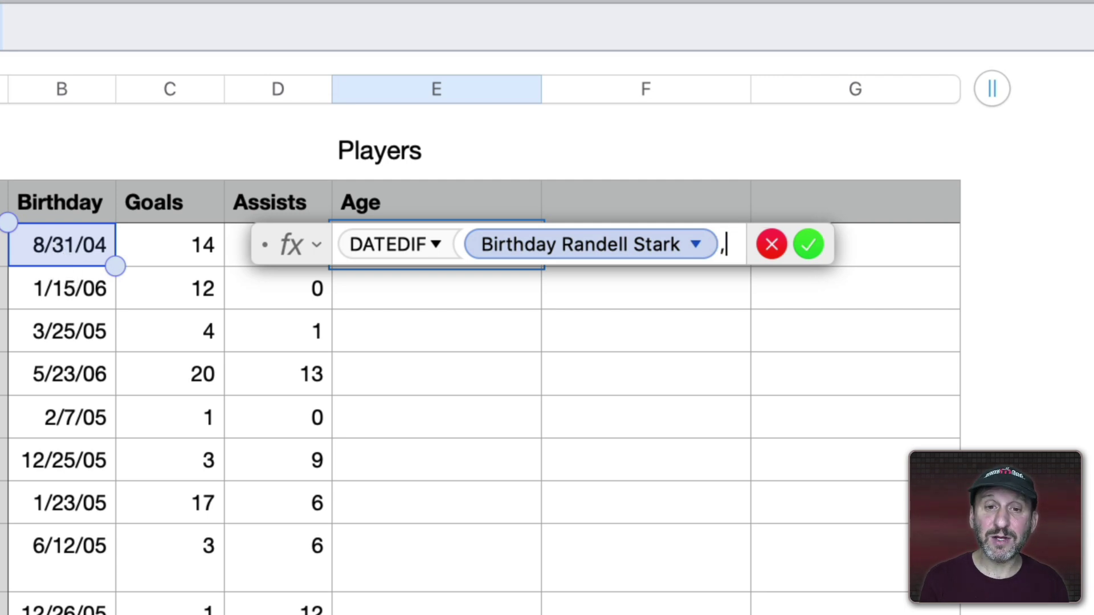
pyautogui.write('NOW')
pyautogui.press('Return')
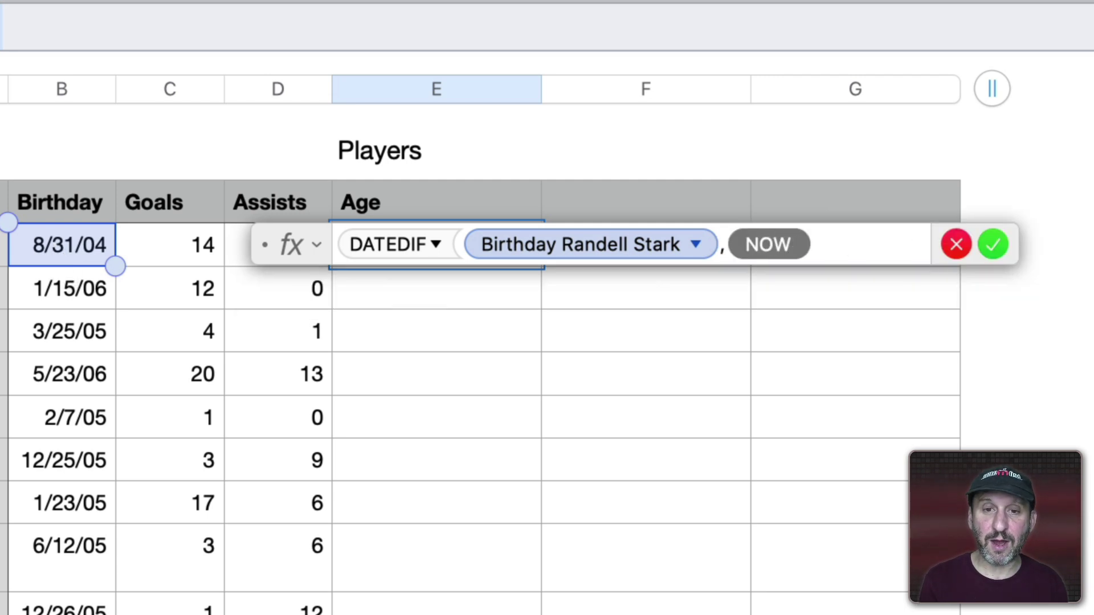
pyautogui.write(',"')
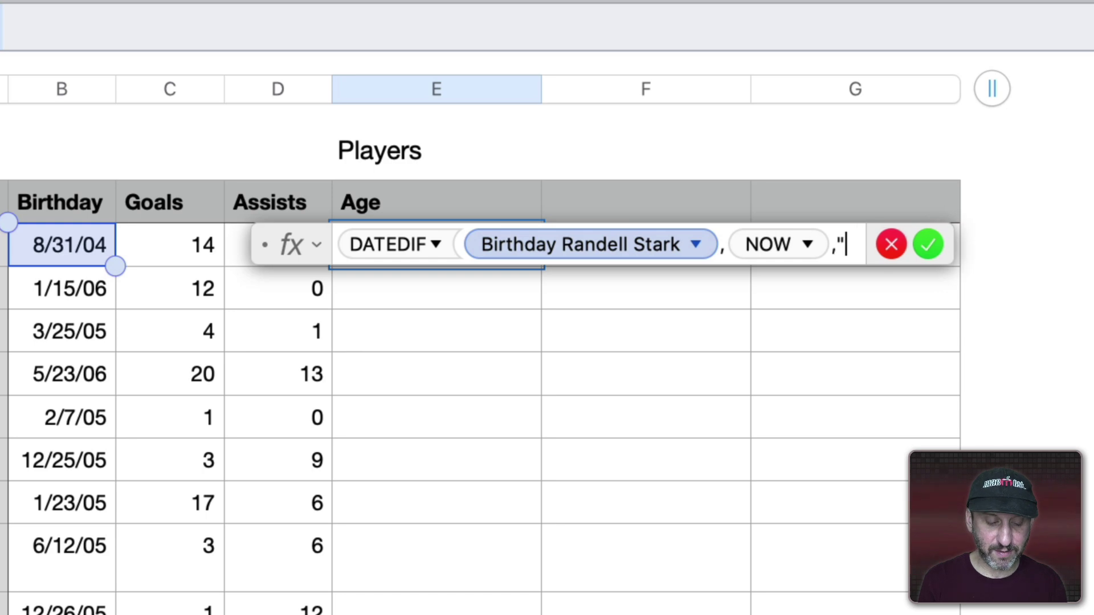
pyautogui.write('Y")')
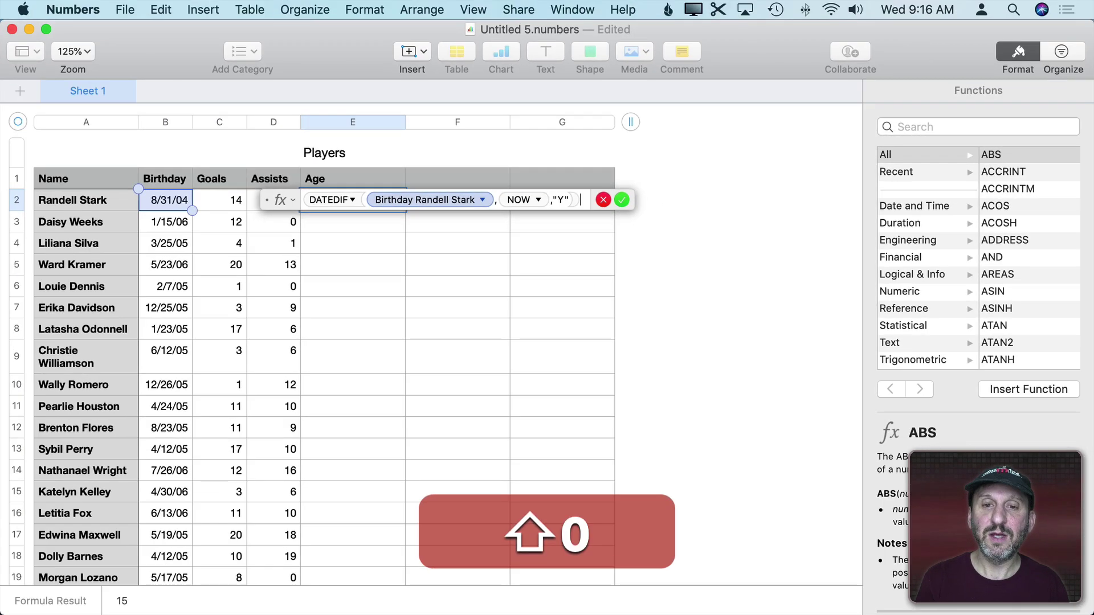
pyautogui.press('Return')
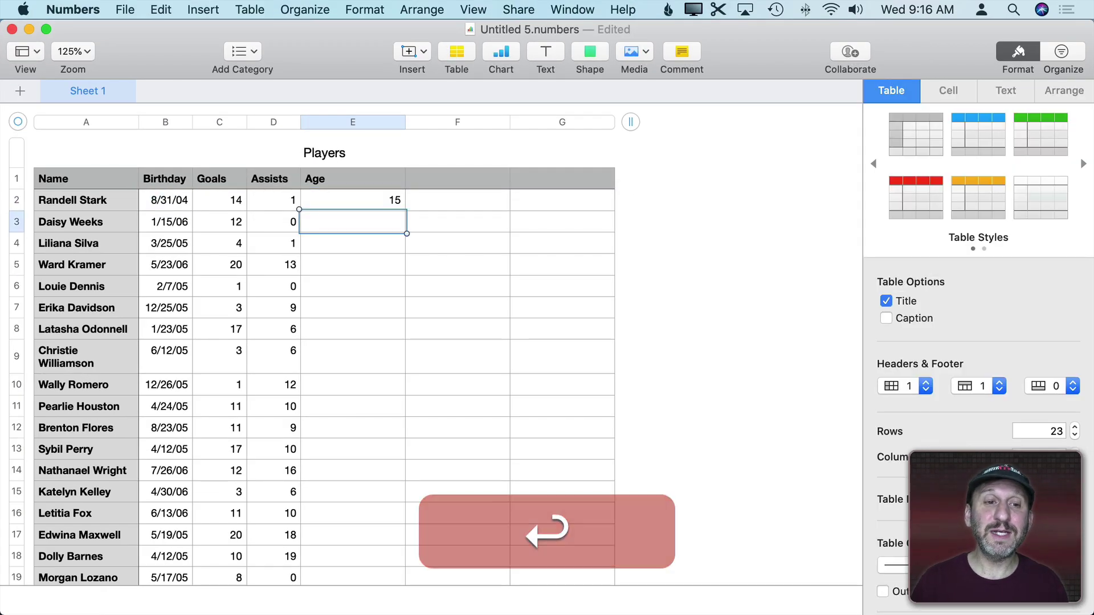
# Copy the age formula down the whole Age column
pyautogui.click(362, 204)
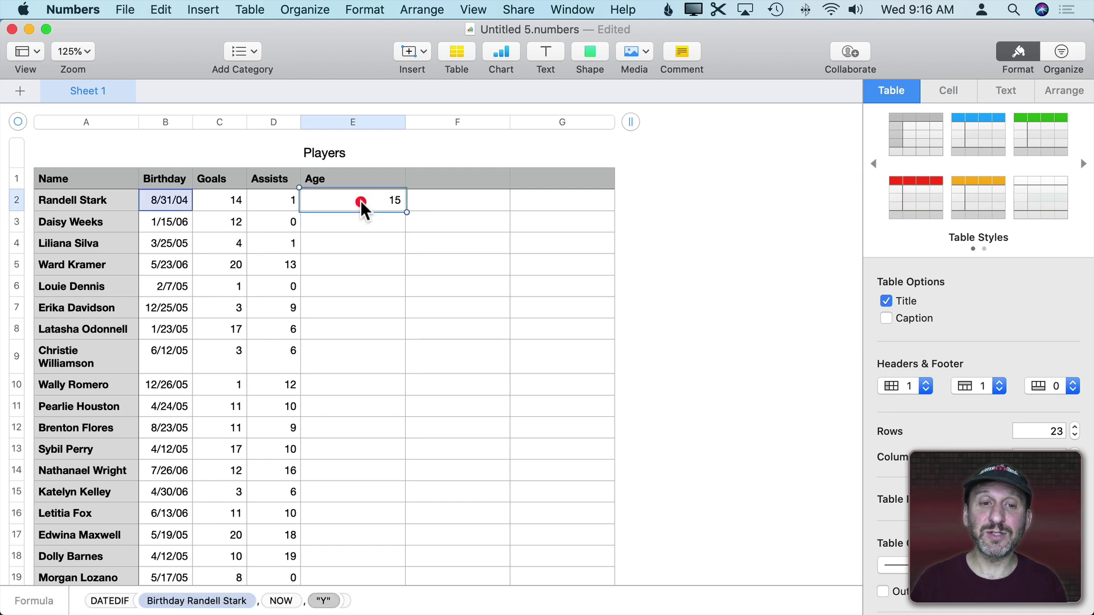
pyautogui.press('cmd+c')
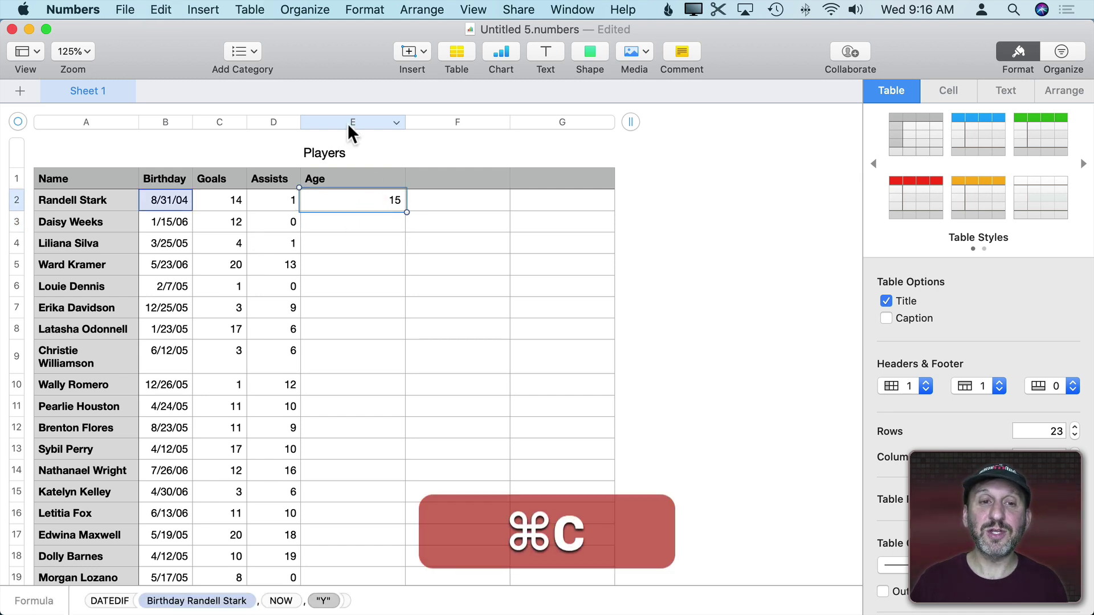
pyautogui.click(347, 123)
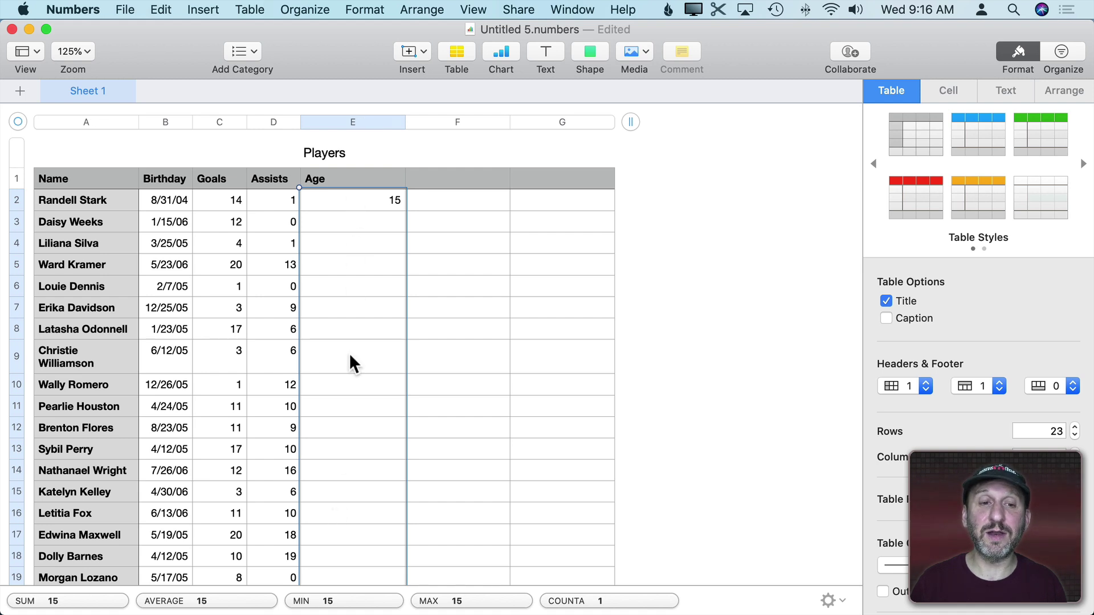
pyautogui.press('cmd+v')
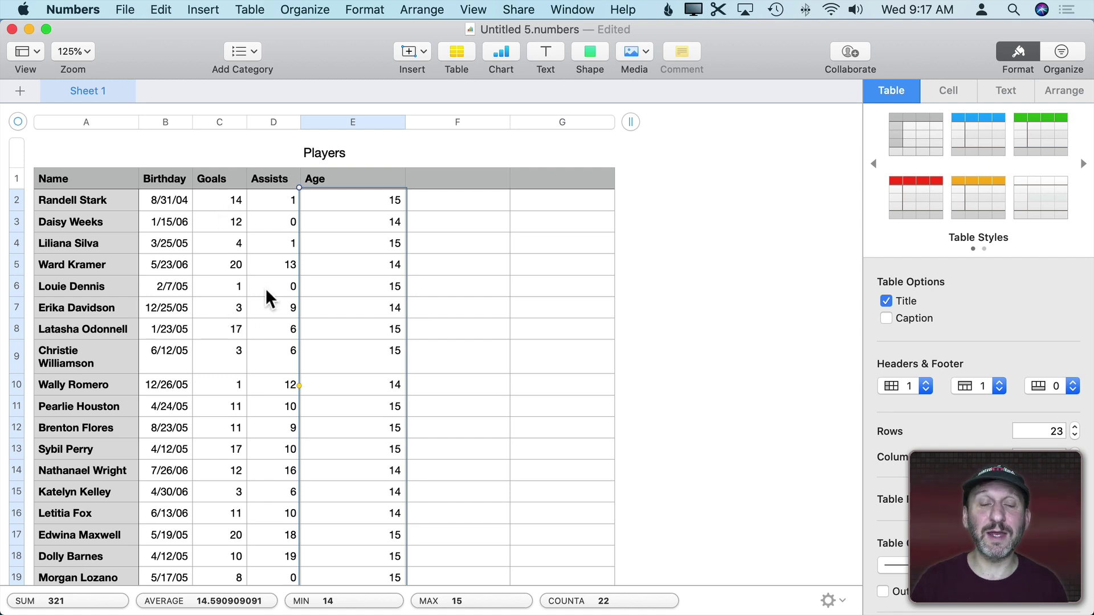
# Title F1 'Goals Rank' and enter =RANK(C2,C) in F2
pyautogui.click(447, 179)
pyautogui.write('Go')
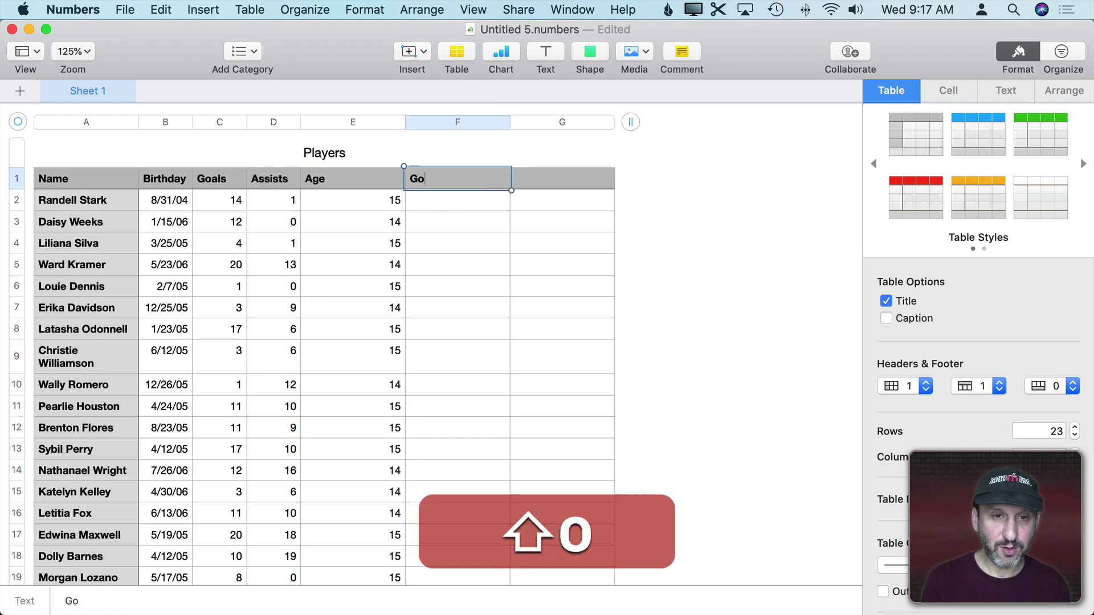
pyautogui.write('als Rank')
pyautogui.press('Return')
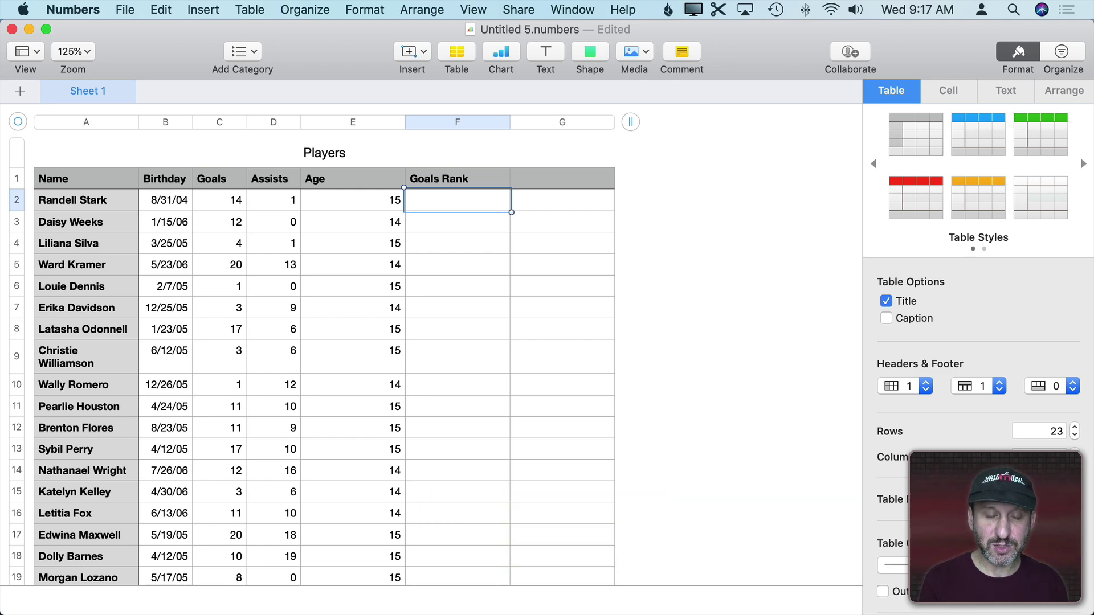
pyautogui.press('=')
pyautogui.write('RAN')
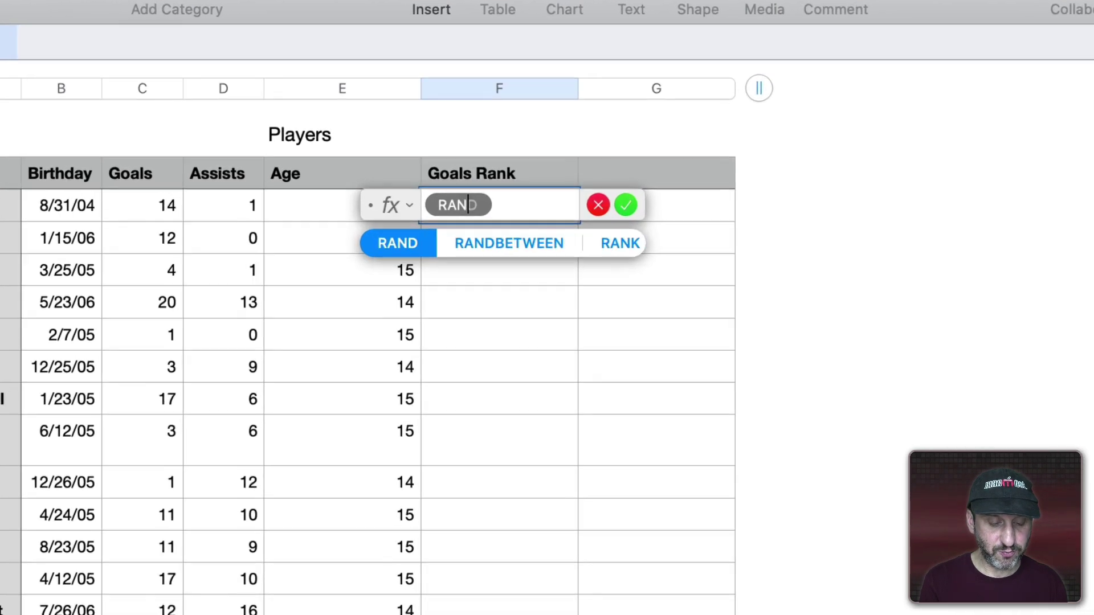
pyautogui.write('K')
pyautogui.press('Return')
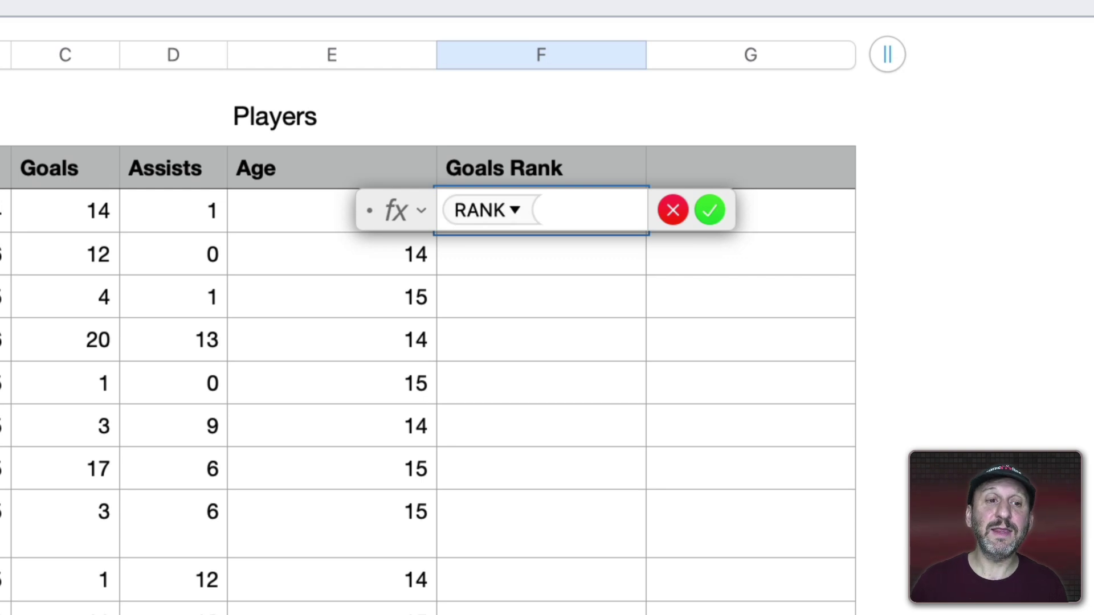
pyautogui.click(77, 210)
pyautogui.write(',')
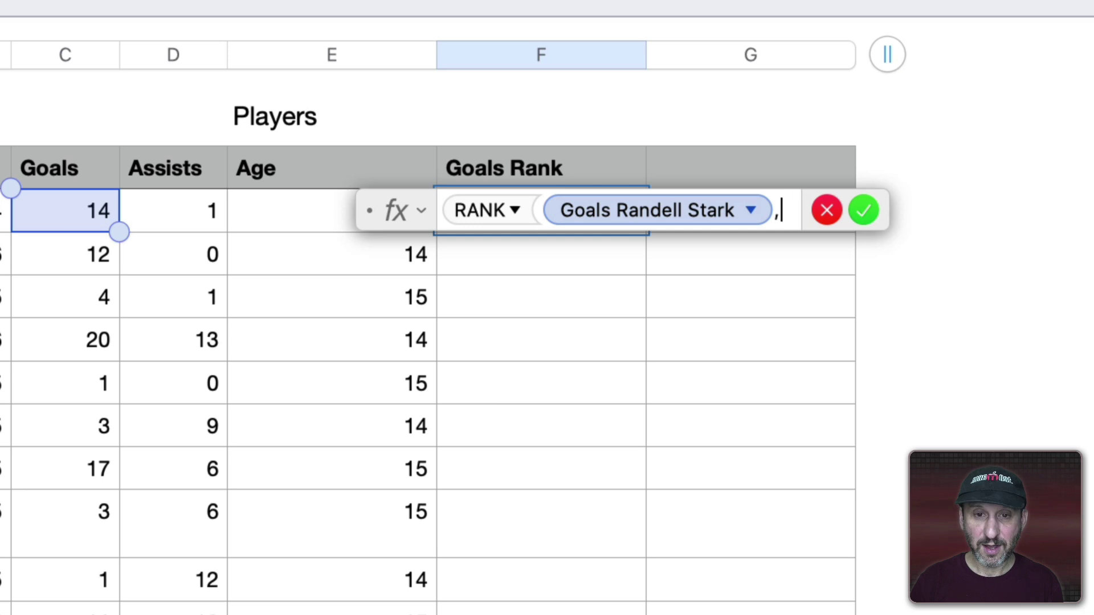
pyautogui.click(66, 55)
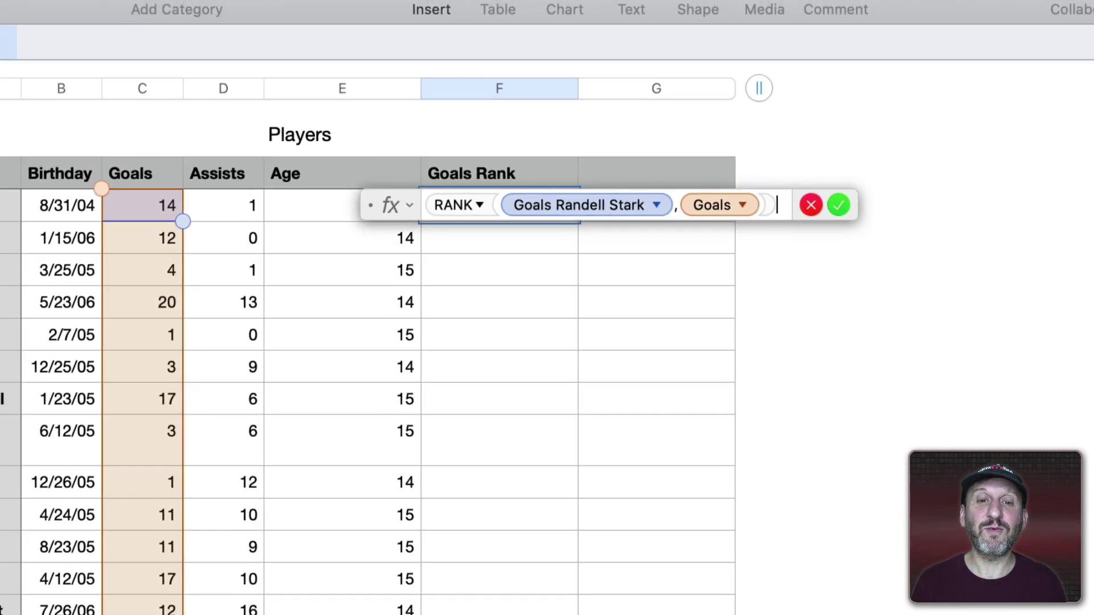
pyautogui.press('Return')
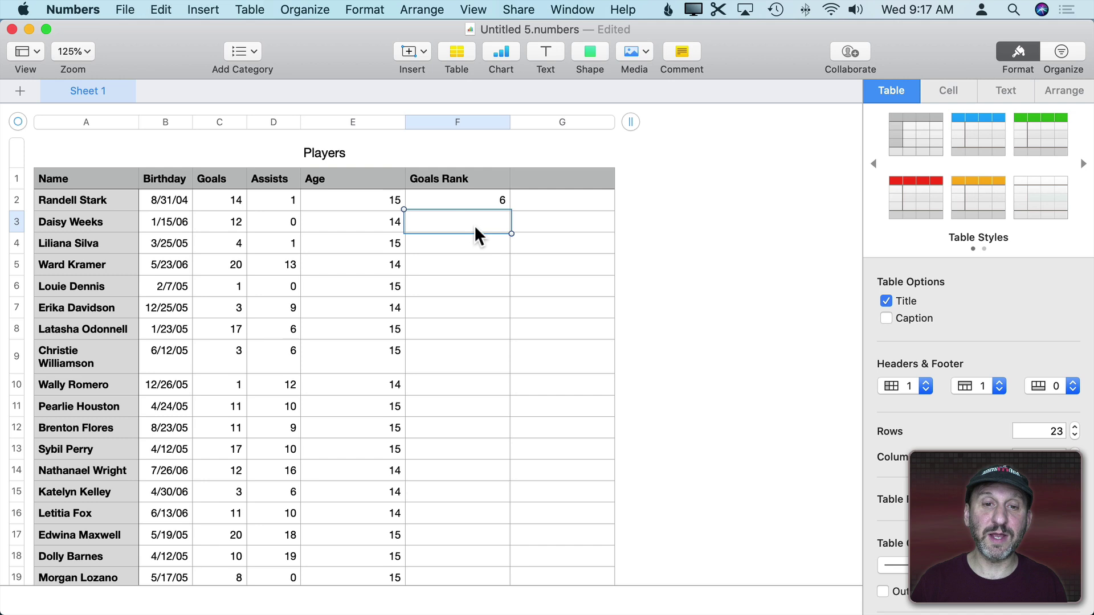
# Copy the rank formula down the whole Goals Rank column
pyautogui.click(481, 200)
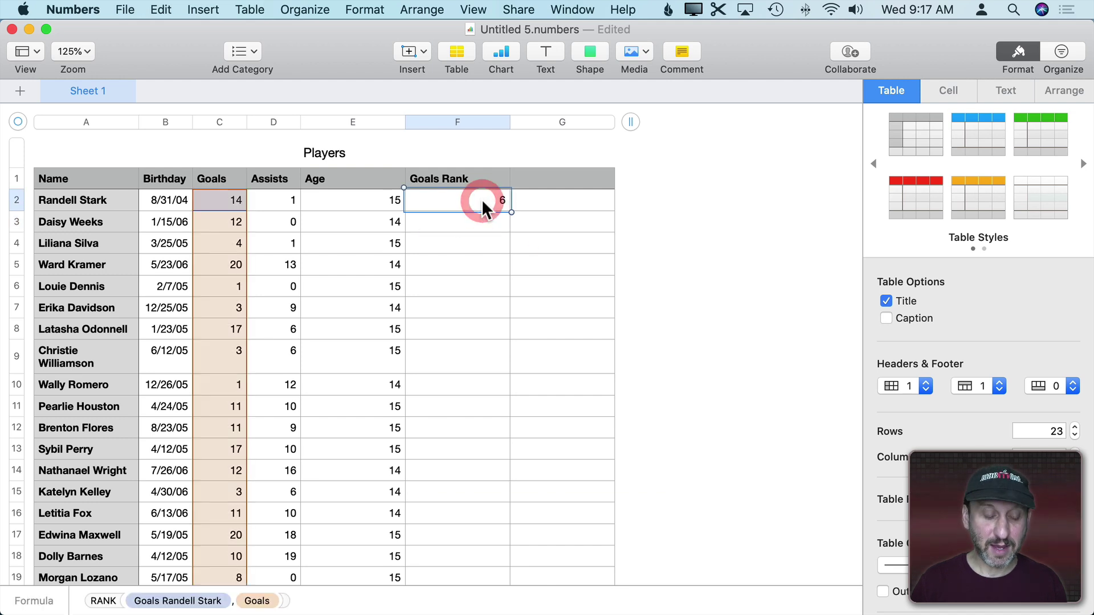
pyautogui.press('super+c')
pyautogui.click(469, 120)
pyautogui.press('super+v')
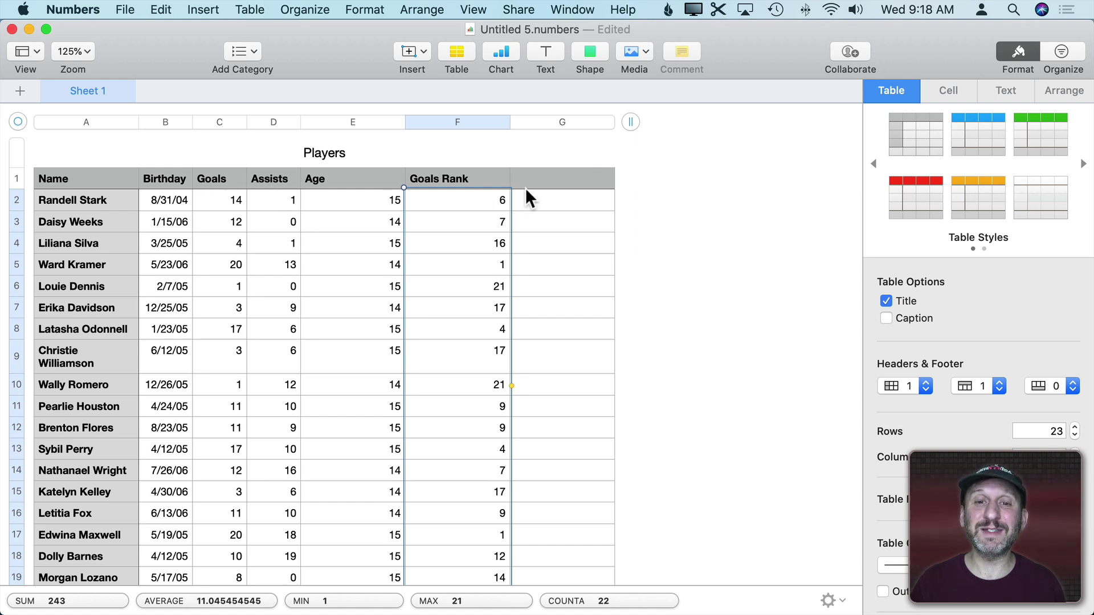
pyautogui.click(542, 184)
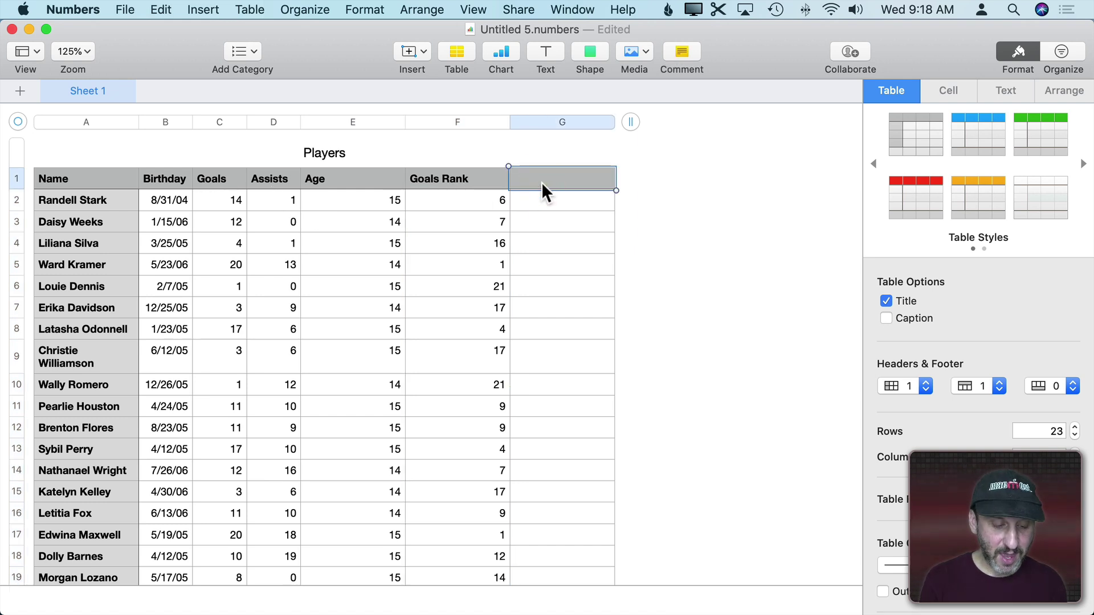
pyautogui.write('Goal')
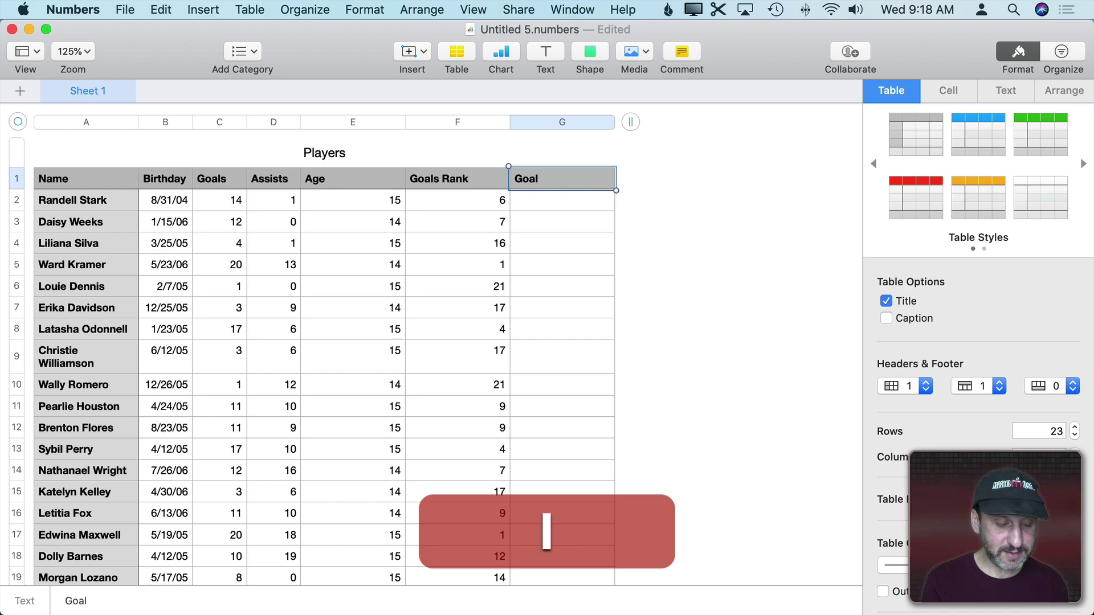
pyautogui.write('s + Assists')
# Title G1 'Goals + Assists' and enter =C2+D2 in G2
pyautogui.press('Return')
pyautogui.write('=')
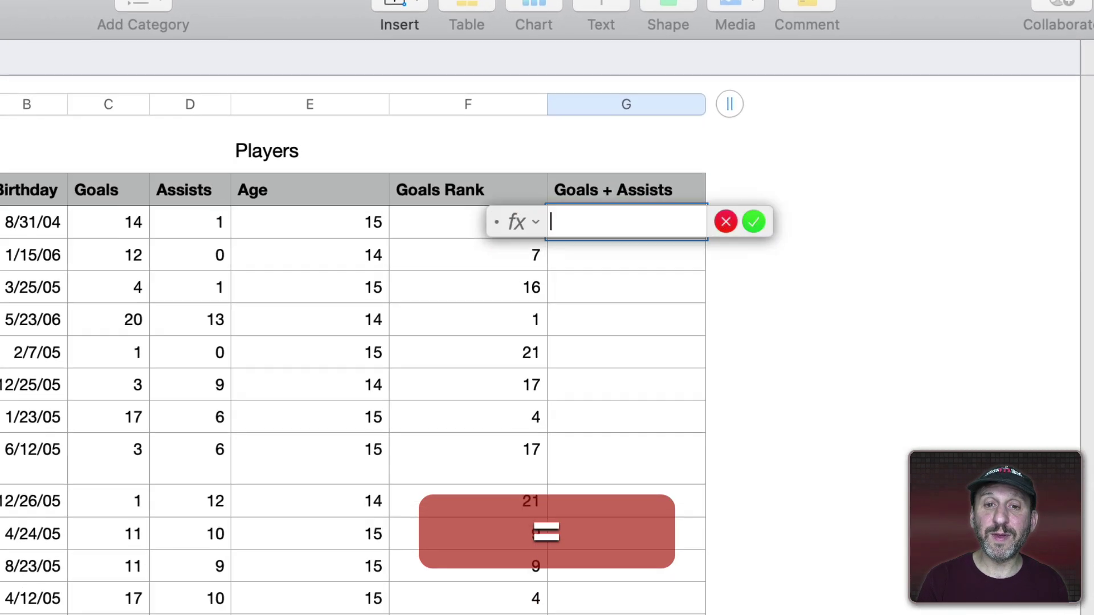
pyautogui.click(63, 221)
pyautogui.write('+')
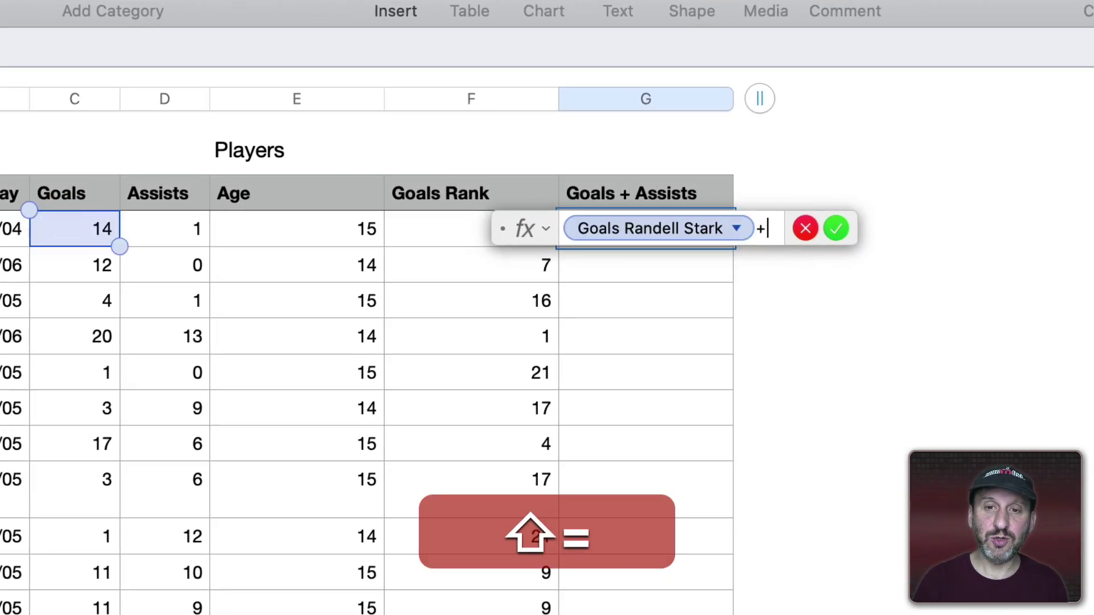
pyautogui.click(191, 229)
pyautogui.press('Return')
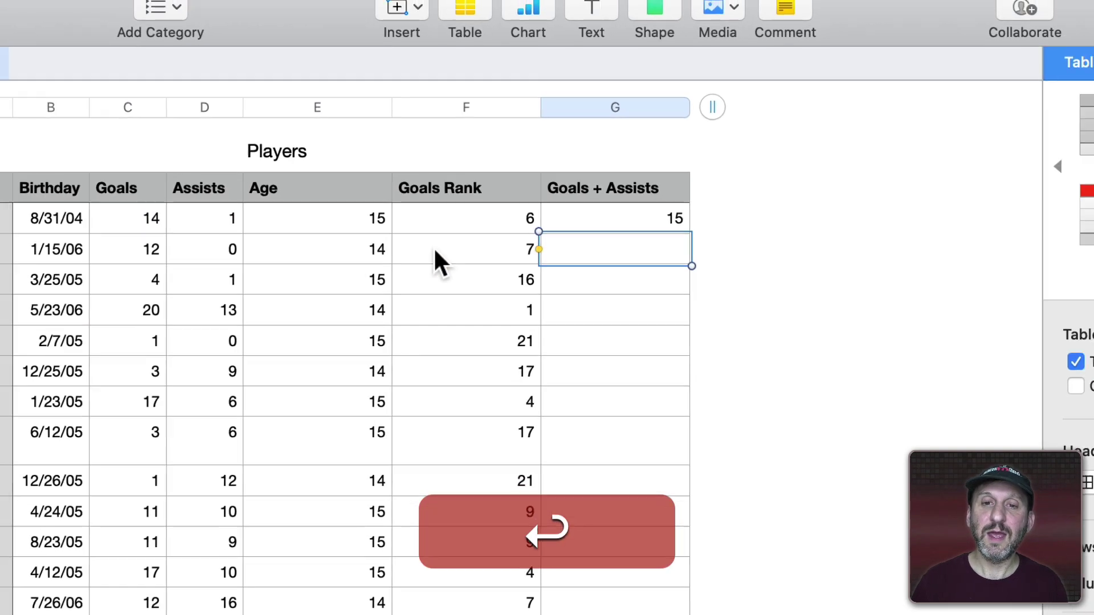
# Copy the goals-plus-assists formula down the whole of column G
pyautogui.click(589, 203)
pyautogui.press('super+c')
pyautogui.click(554, 120)
pyautogui.press('super+v')
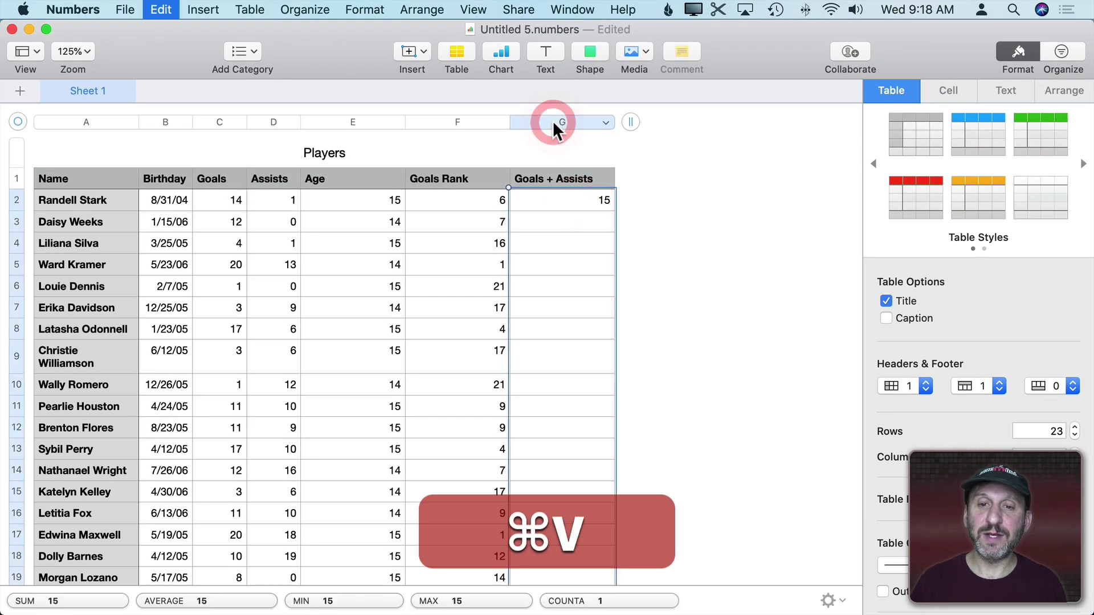
# Narrow columns E through G (Age to Goals + Assists)
pyautogui.click(355, 122)
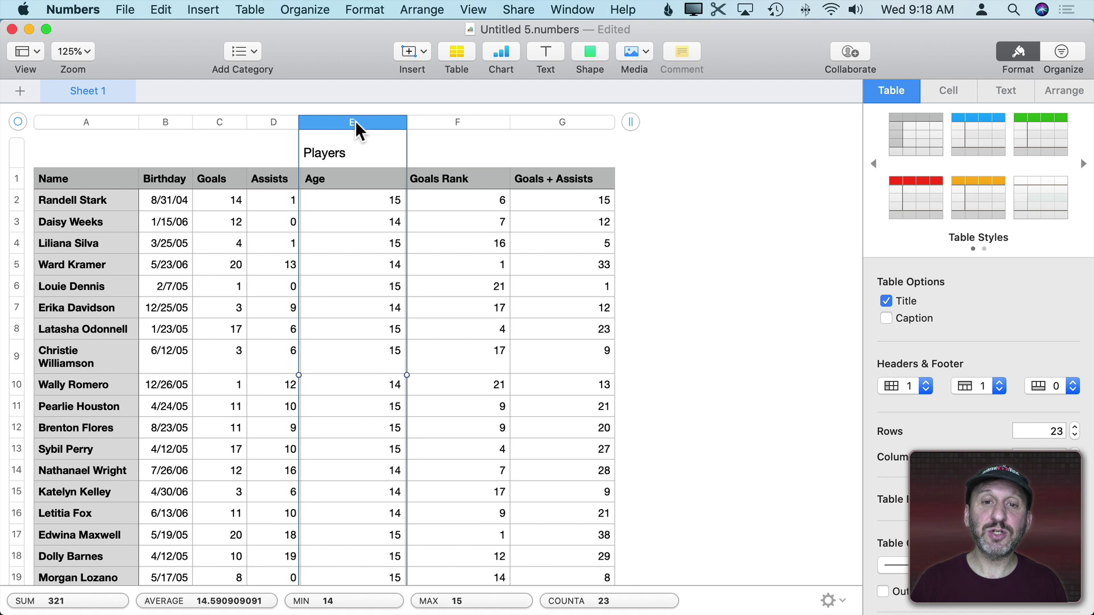
pyautogui.keyDown('shift'); pyautogui.click(565, 124); pyautogui.keyUp('shift')
pyautogui.moveTo(616, 121)
pyautogui.mouseDown()
pyautogui.moveTo(476, 120)
pyautogui.moveTo(695, 121)
pyautogui.mouseUp()
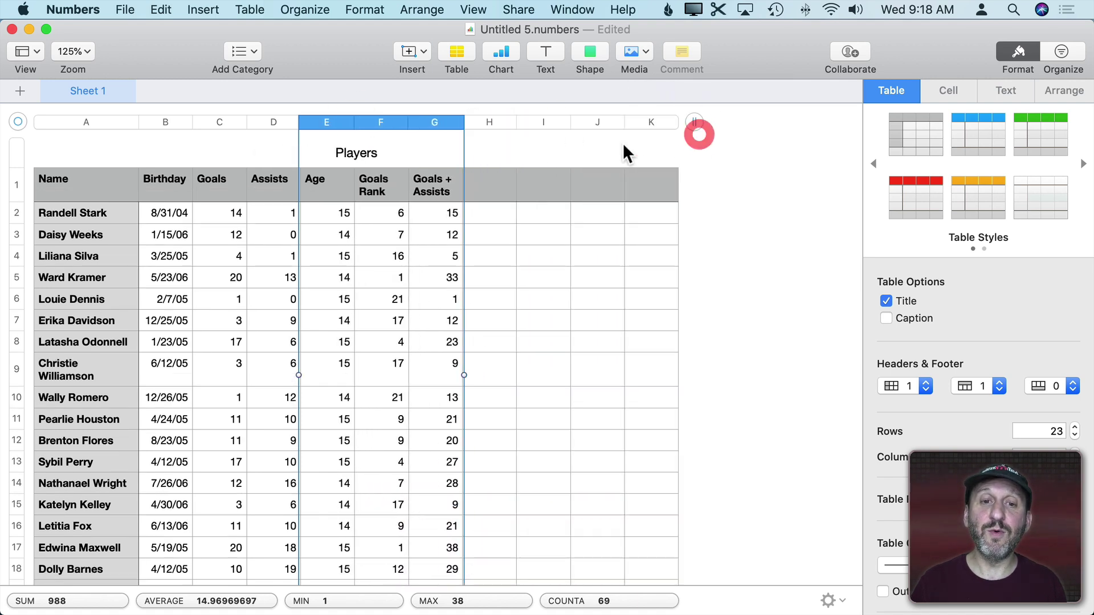
# Title H1 'Goals + Assists Rank' and enter =RANK(G2,G) in H2
pyautogui.click(477, 186)
pyautogui.write('Go')
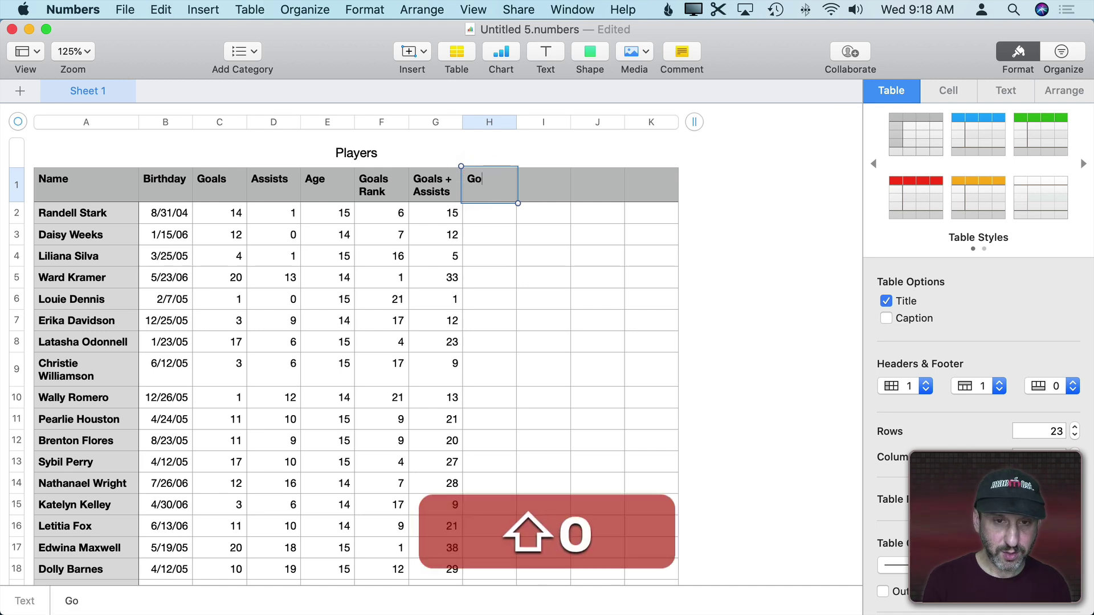
pyautogui.write('als + Ass')
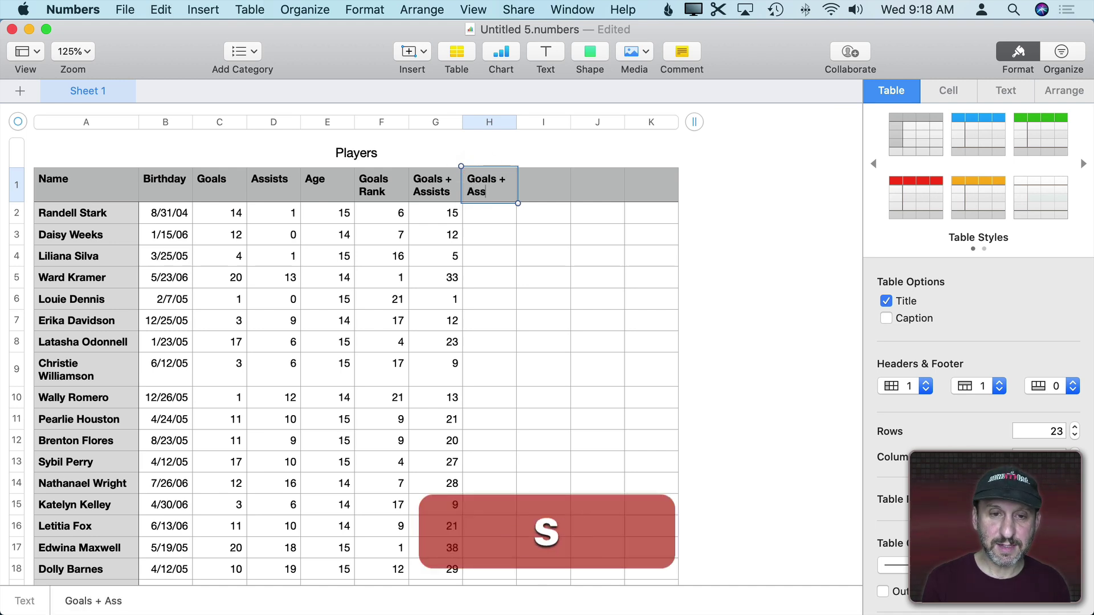
pyautogui.write('ists Ran')
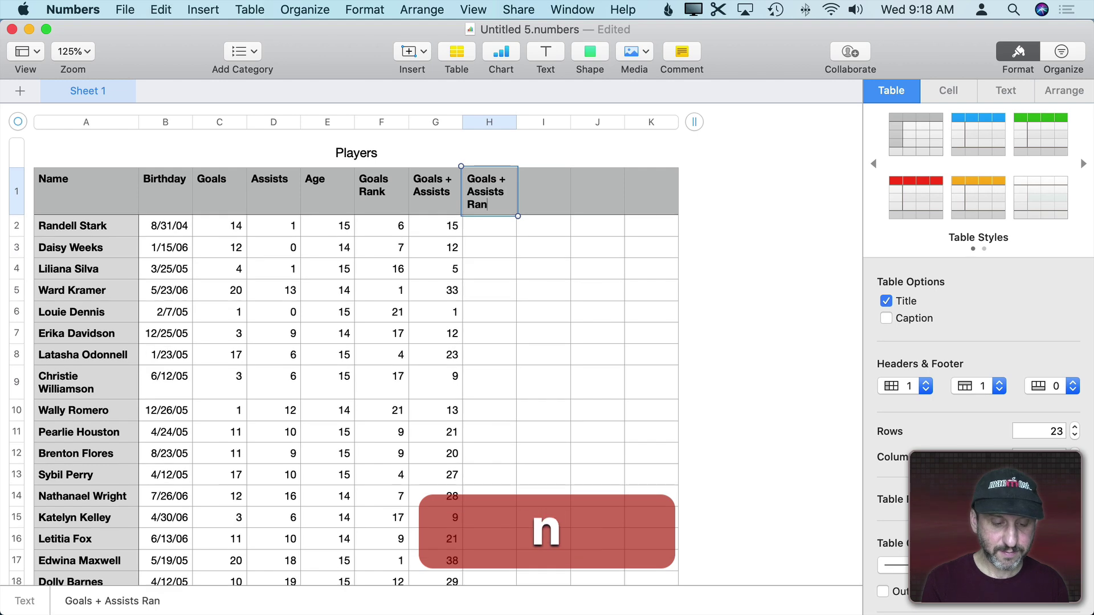
pyautogui.write('k')
pyautogui.press('Return')
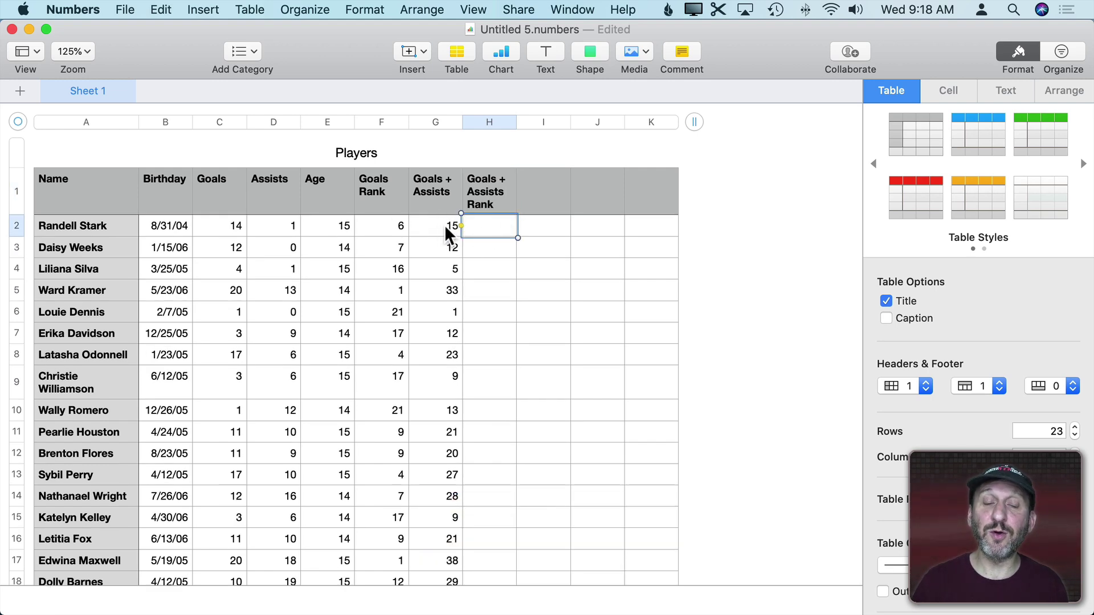
pyautogui.write('=')
pyautogui.write('RANK')
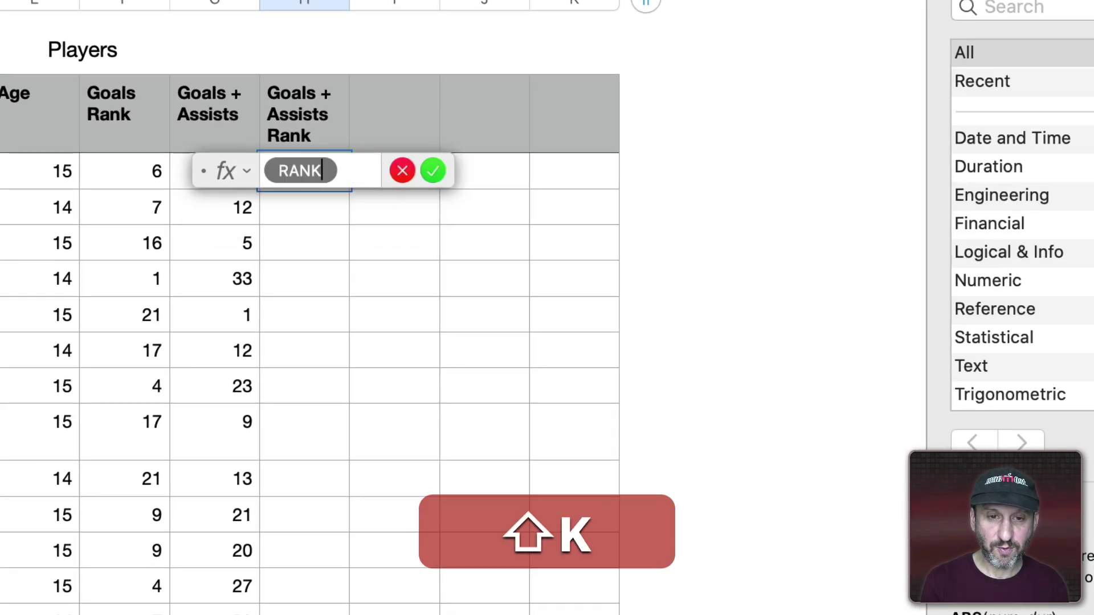
pyautogui.write('(')
pyautogui.click(178, 173)
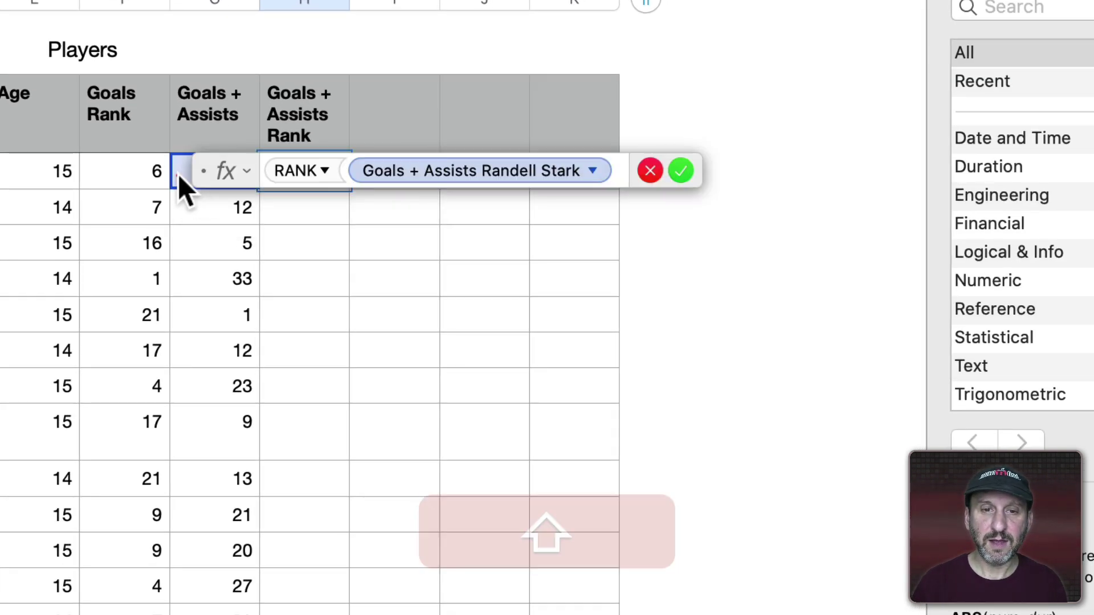
pyautogui.write(',')
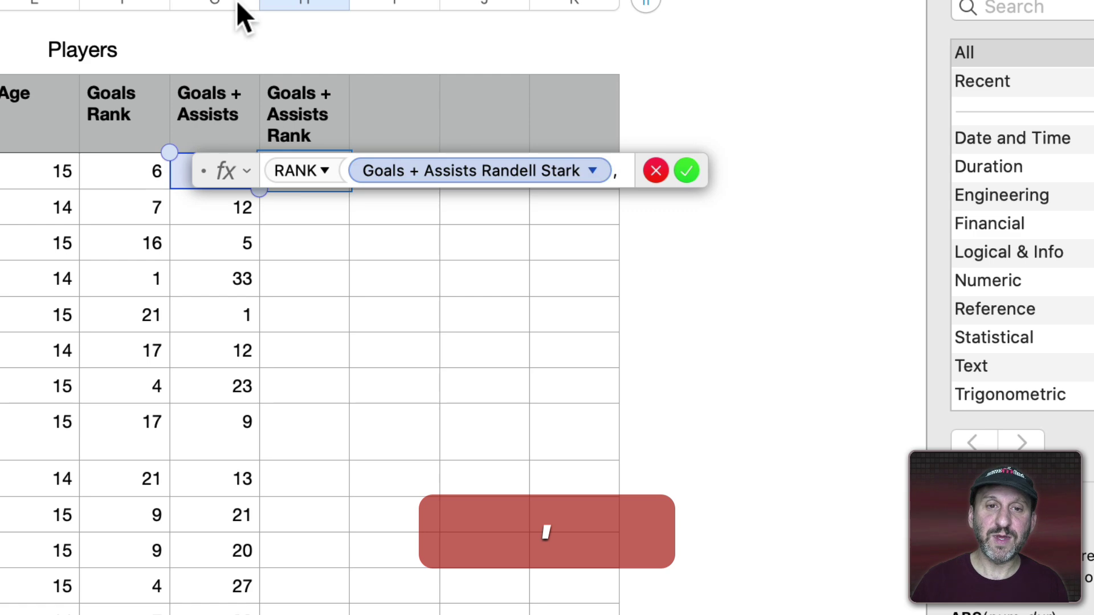
pyautogui.click(224, 5)
pyautogui.write(')')
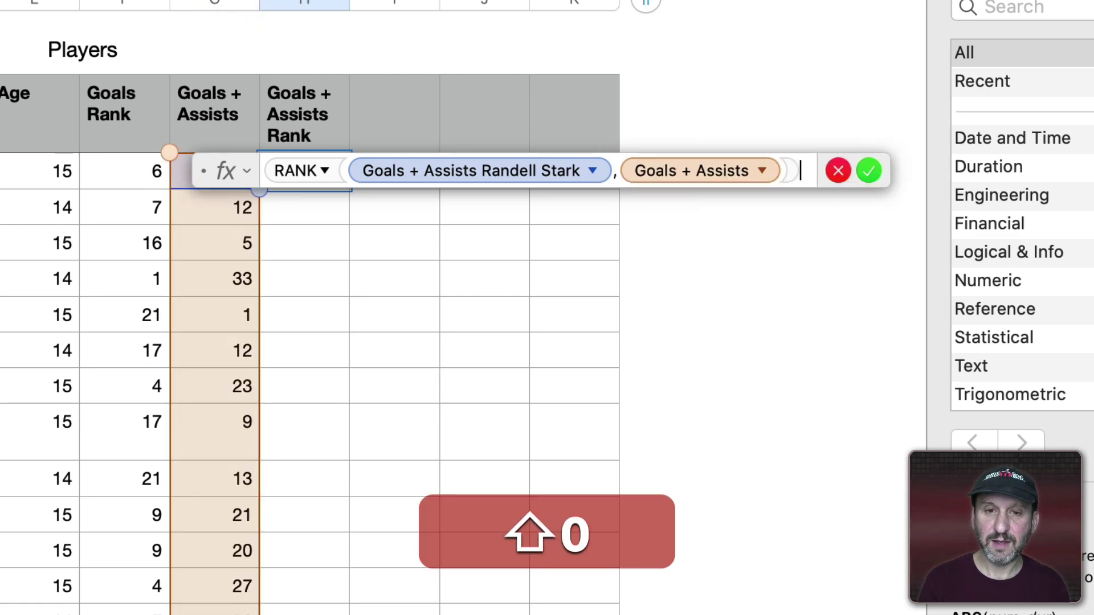
pyautogui.hotkey('shift', 'Return')
# Copy the combined rank formula down the whole of column H
pyautogui.click(494, 229)
pyautogui.hotkey('ctrl', 'c')
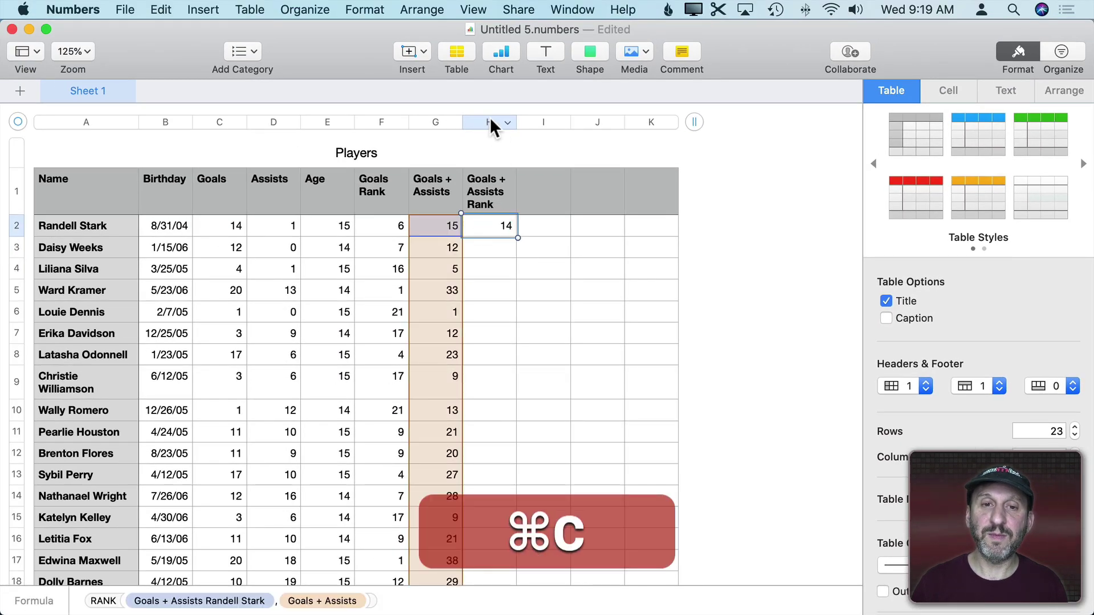
pyautogui.click(491, 118)
pyautogui.hotkey('ctrl', 'v')
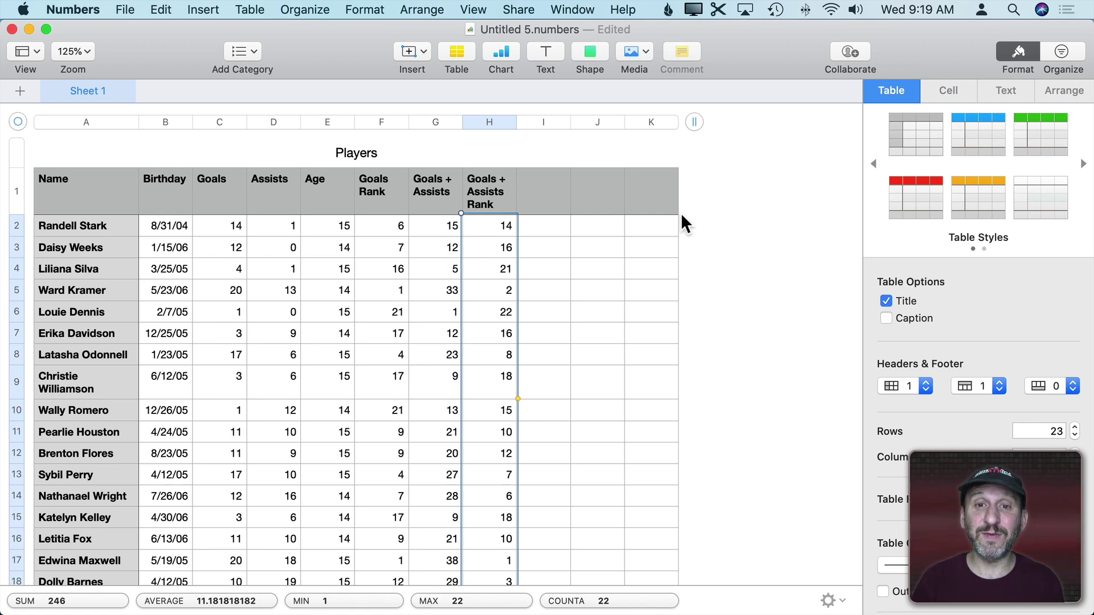
# Title I1 'Is 15' and enter =E2>=15 in I2
pyautogui.click(547, 199)
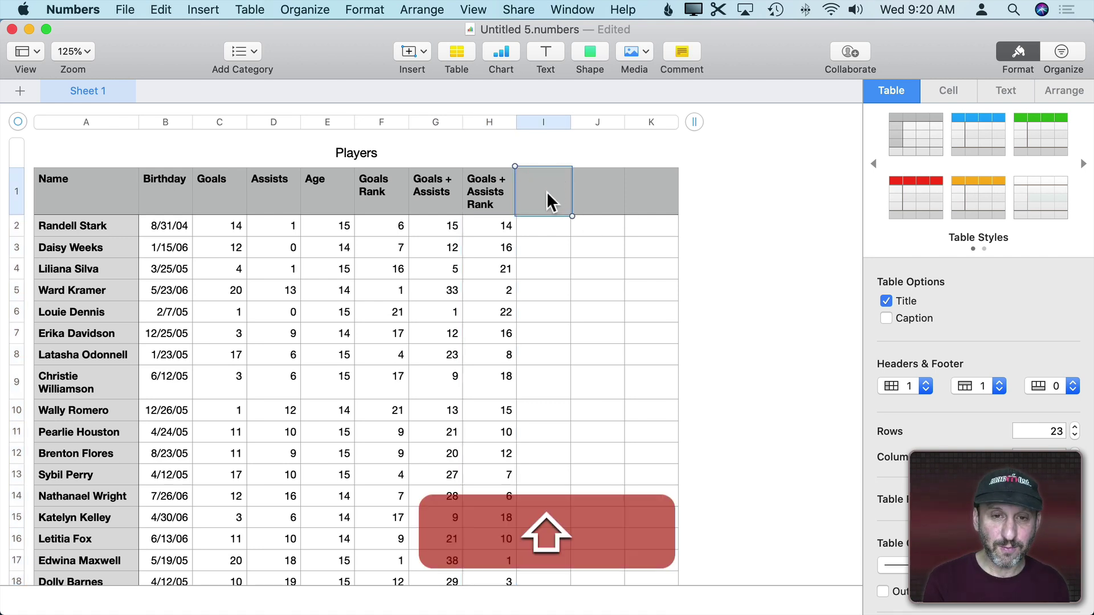
pyautogui.write('Is 15')
pyautogui.press('Return')
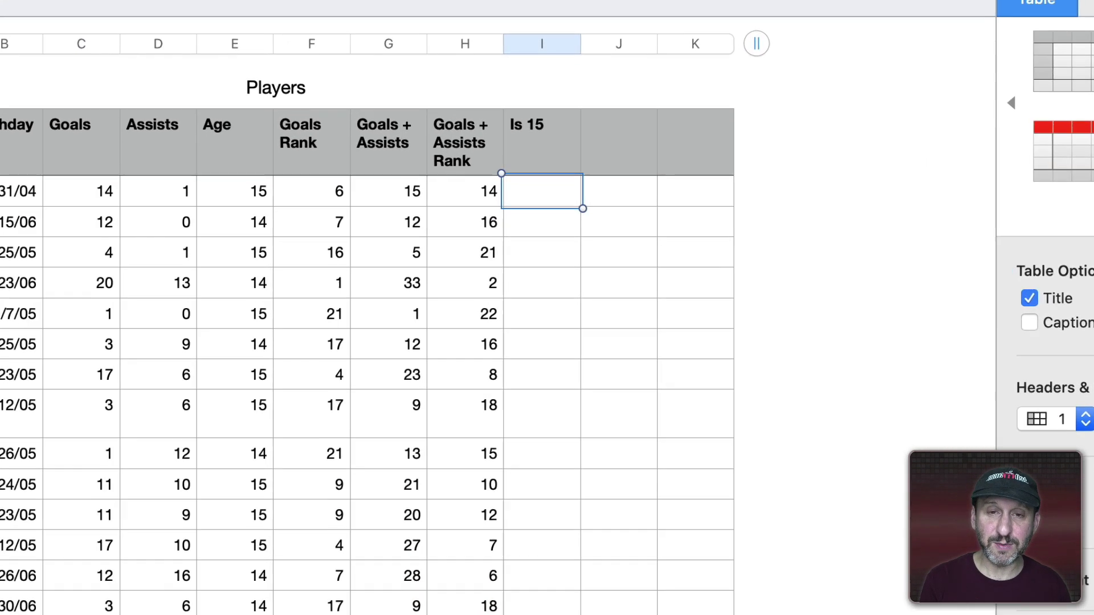
pyautogui.write('=')
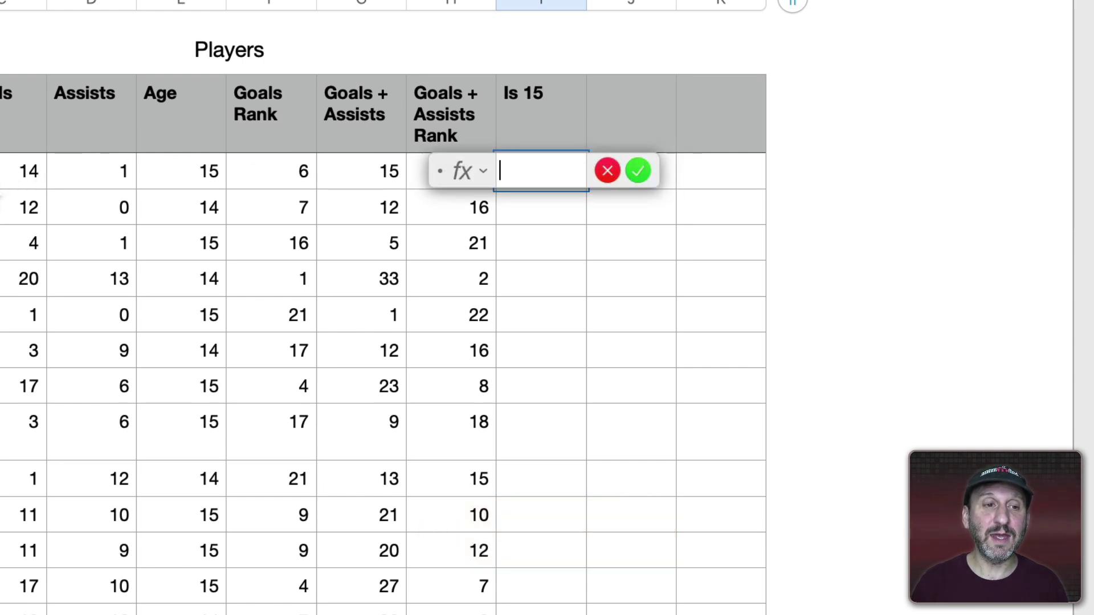
pyautogui.click(185, 175)
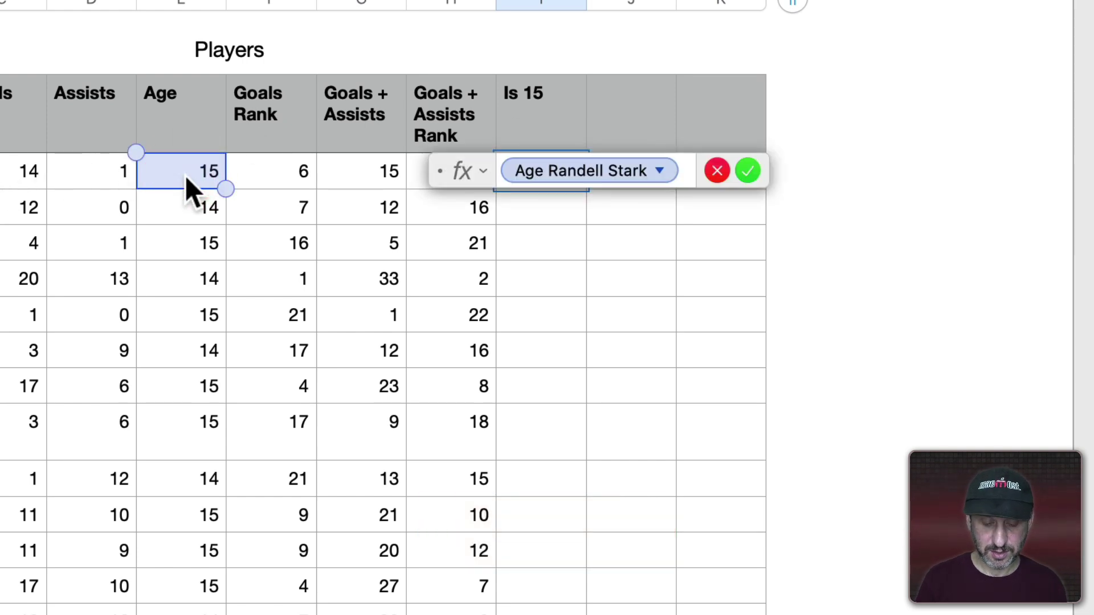
pyautogui.write('>=1')
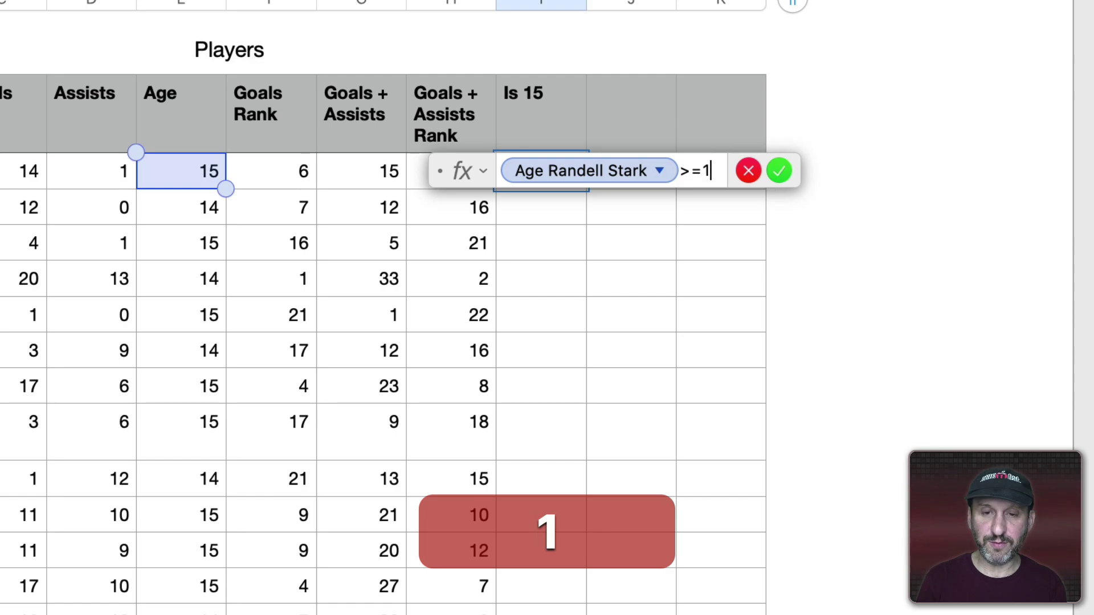
pyautogui.write('5')
pyautogui.press('Return')
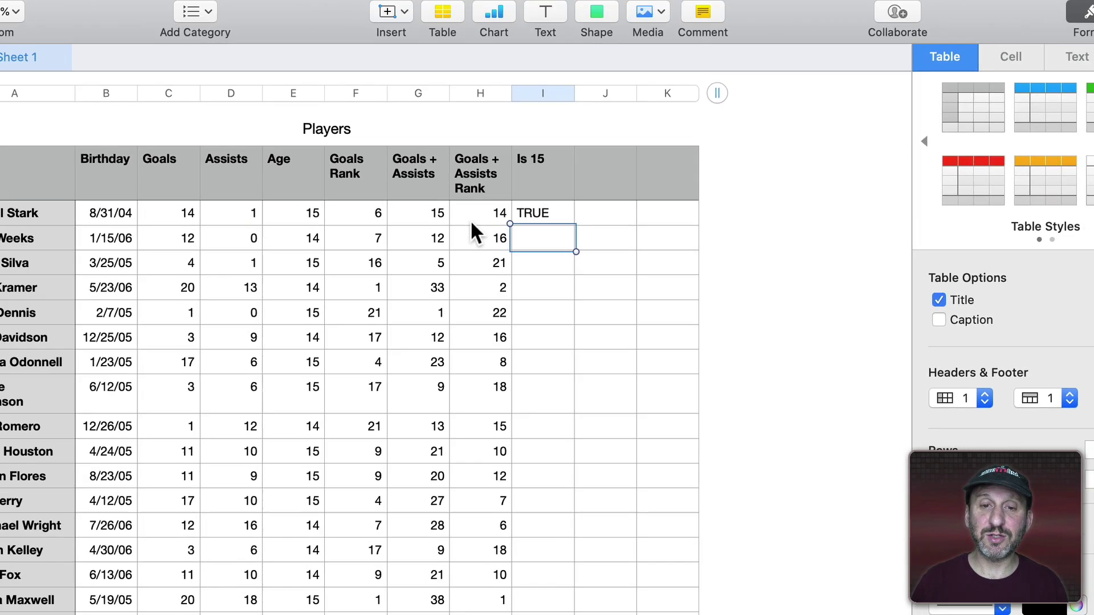
# Copy the age check down the whole Is 15 column
pyautogui.click(536, 226)
pyautogui.press('super+c')
pyautogui.click(535, 121)
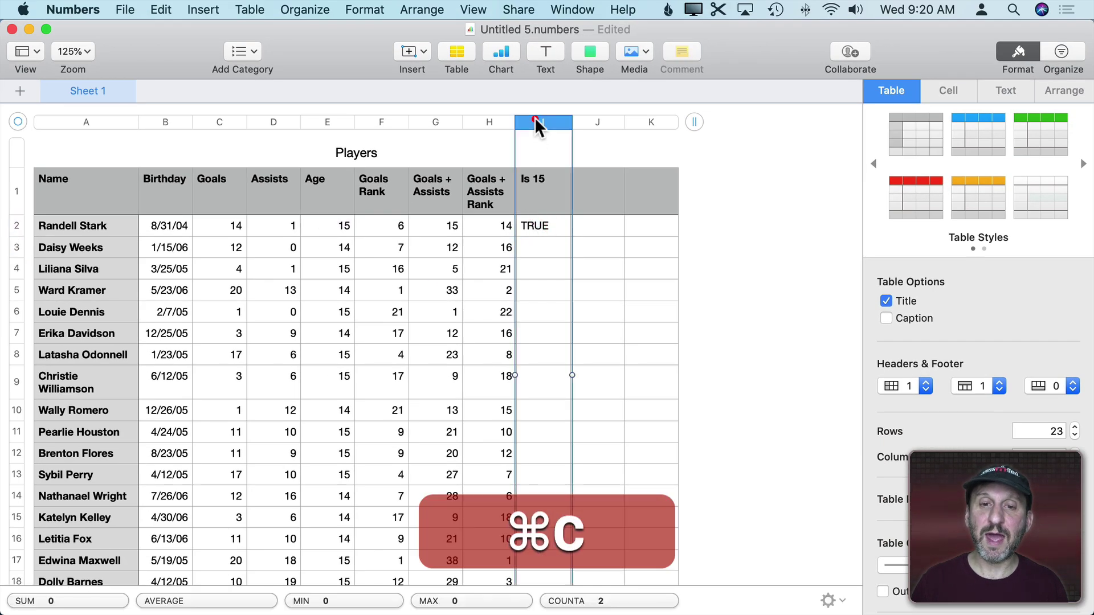
pyautogui.press('super+v')
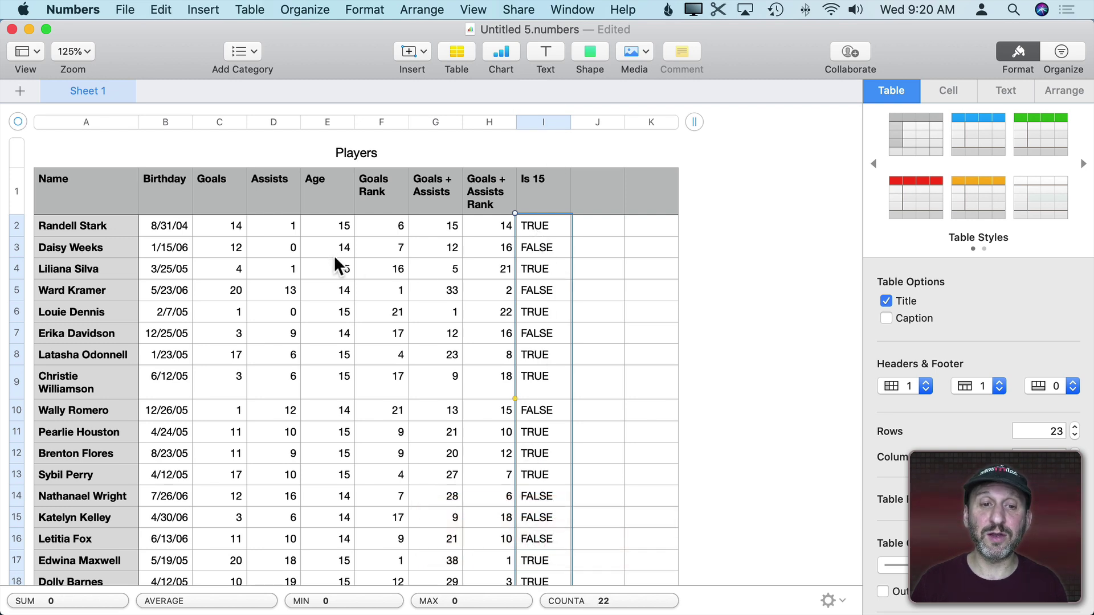
pyautogui.click(597, 203)
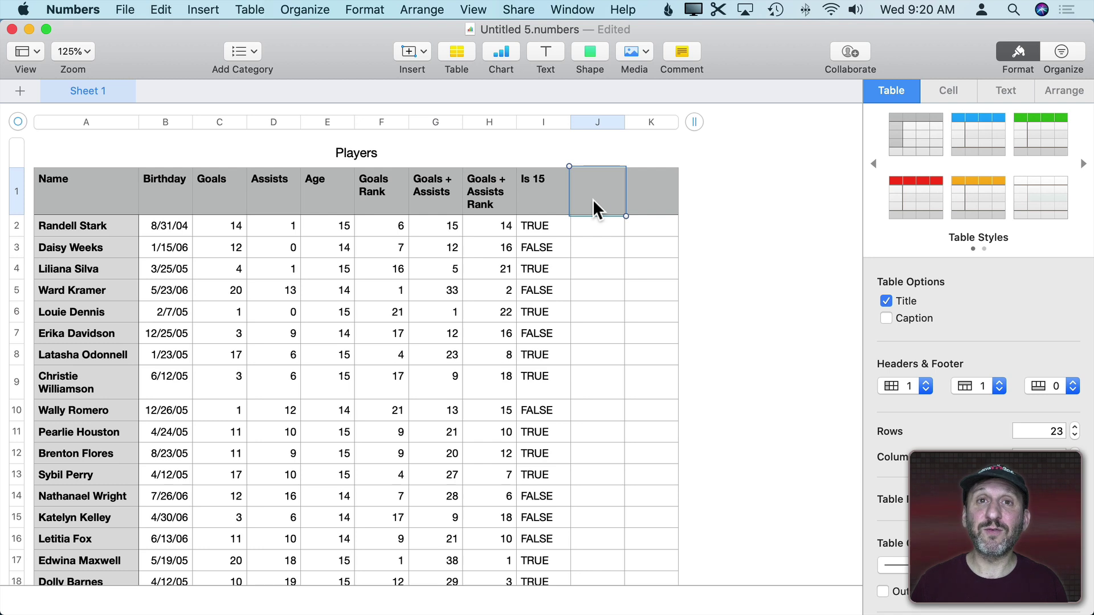
pyautogui.write('Top ')
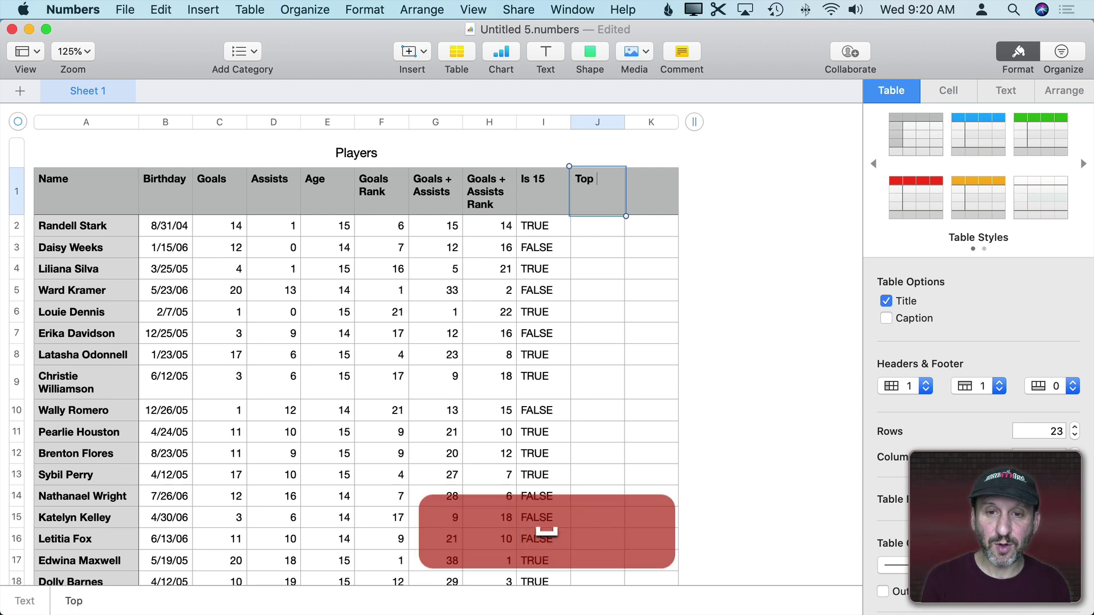
pyautogui.write('Goals')
# Enter =Goals Rank<=3 in J2 under the Top Goals header and fill column J
pyautogui.press('Return')
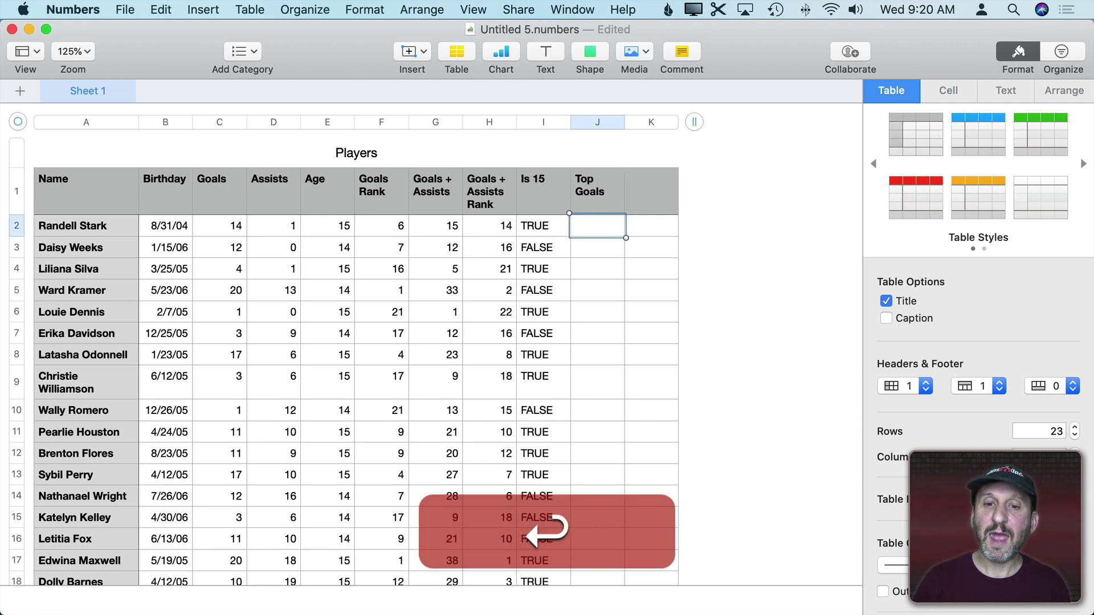
pyautogui.write('=')
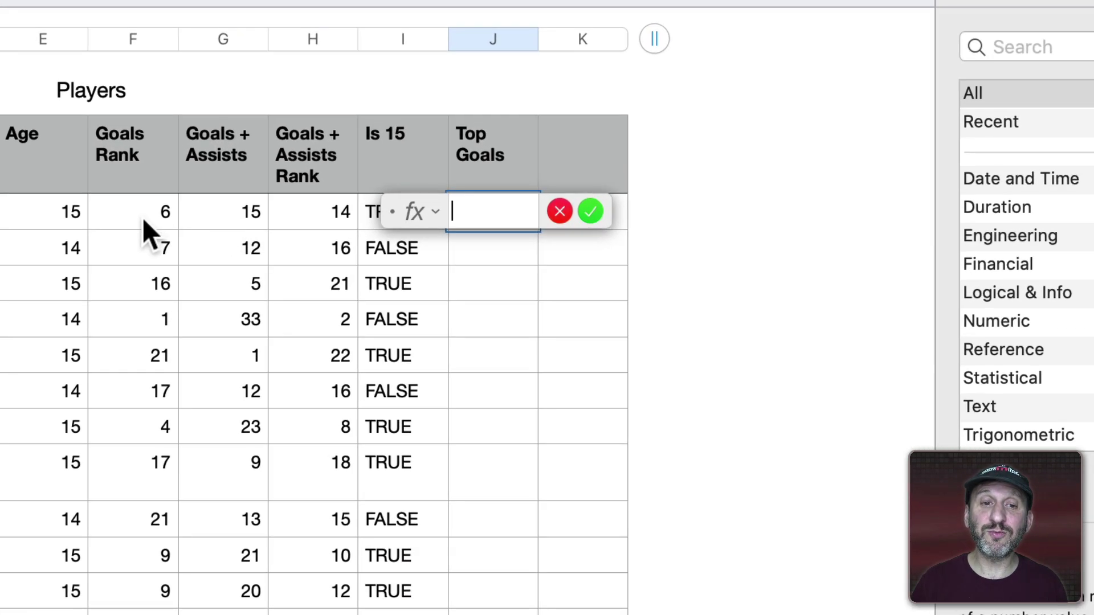
pyautogui.click(143, 219)
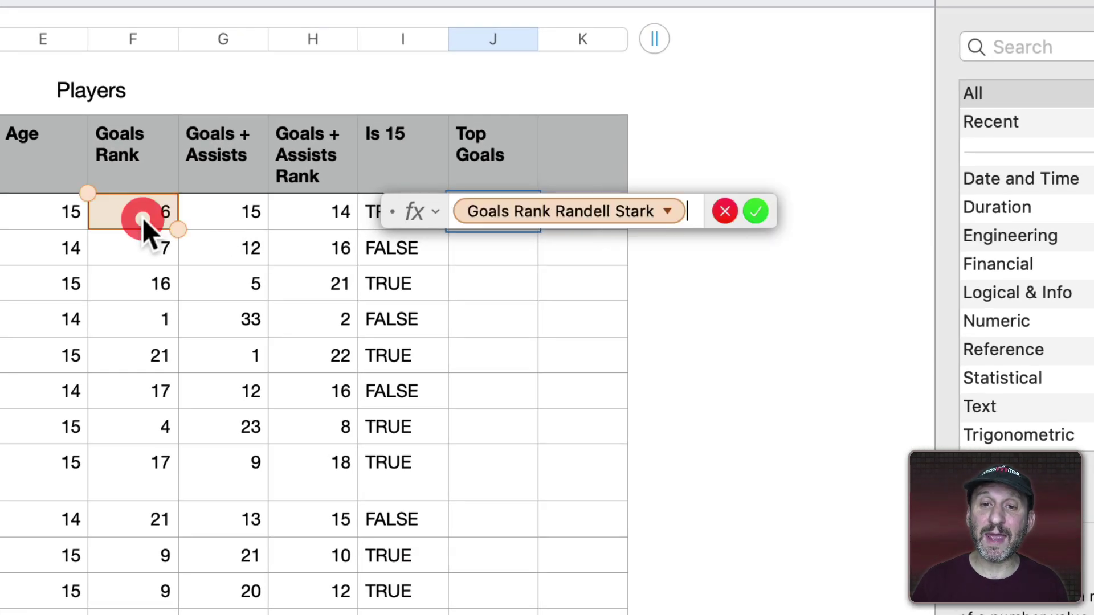
pyautogui.write('<')
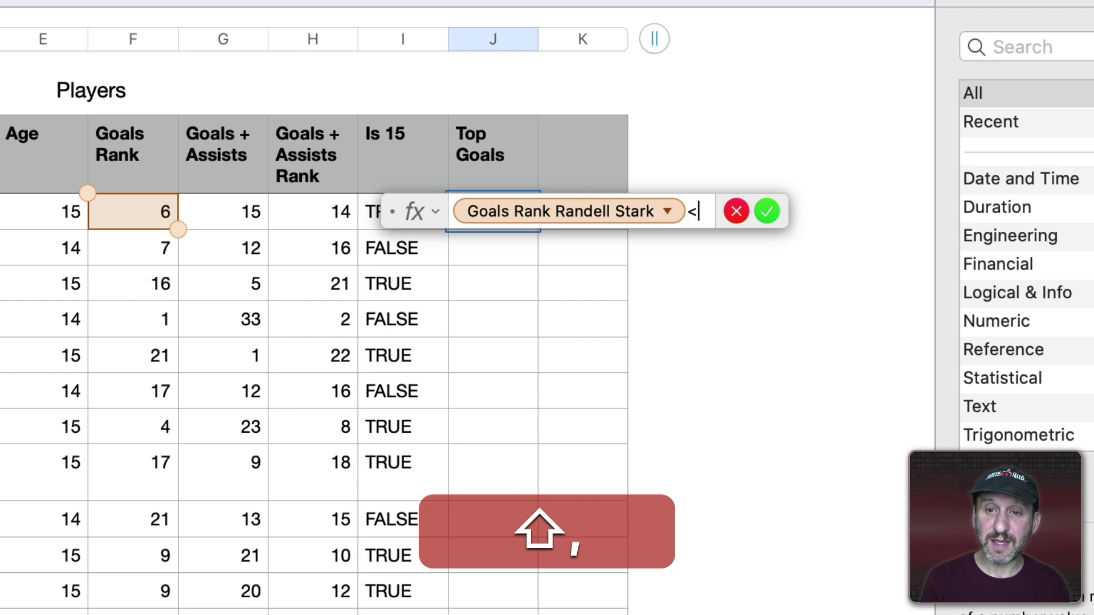
pyautogui.write('=3')
pyautogui.press('Return')
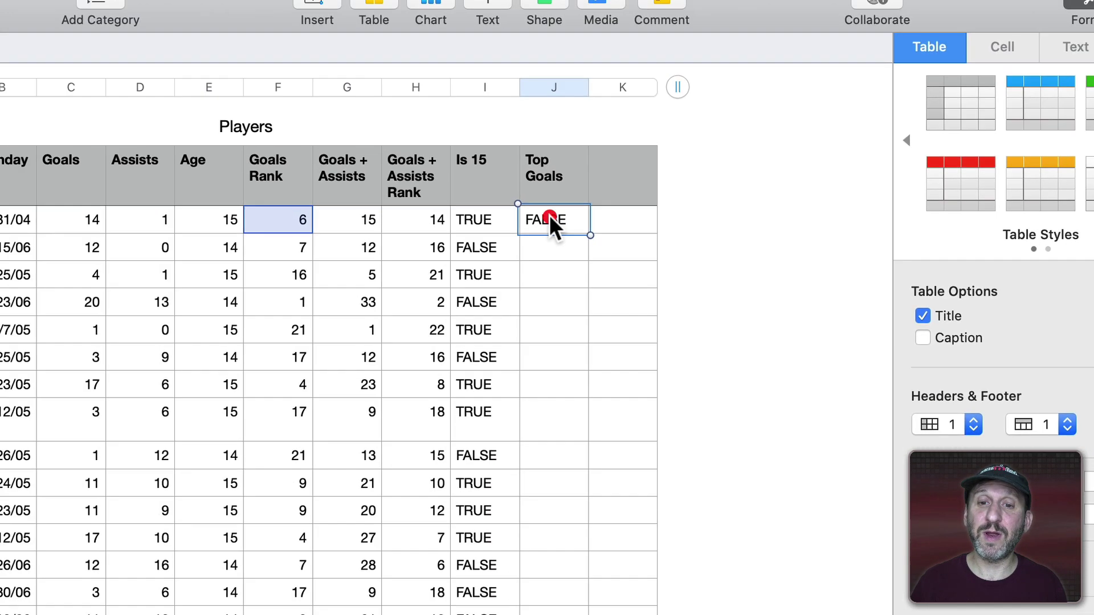
pyautogui.click(595, 124)
pyautogui.press('super+c')
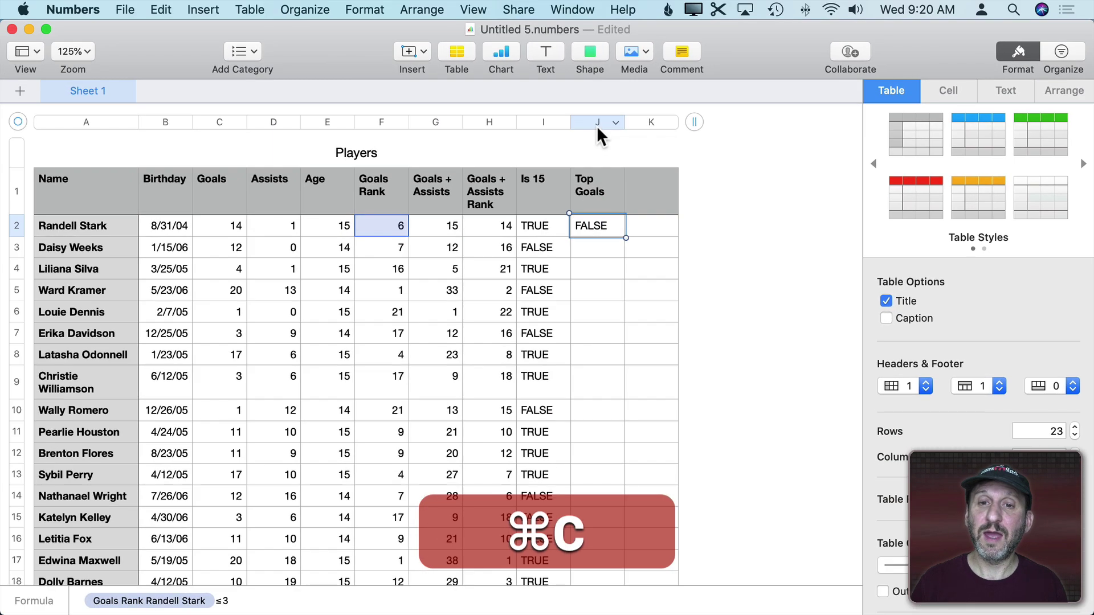
pyautogui.press('super+v')
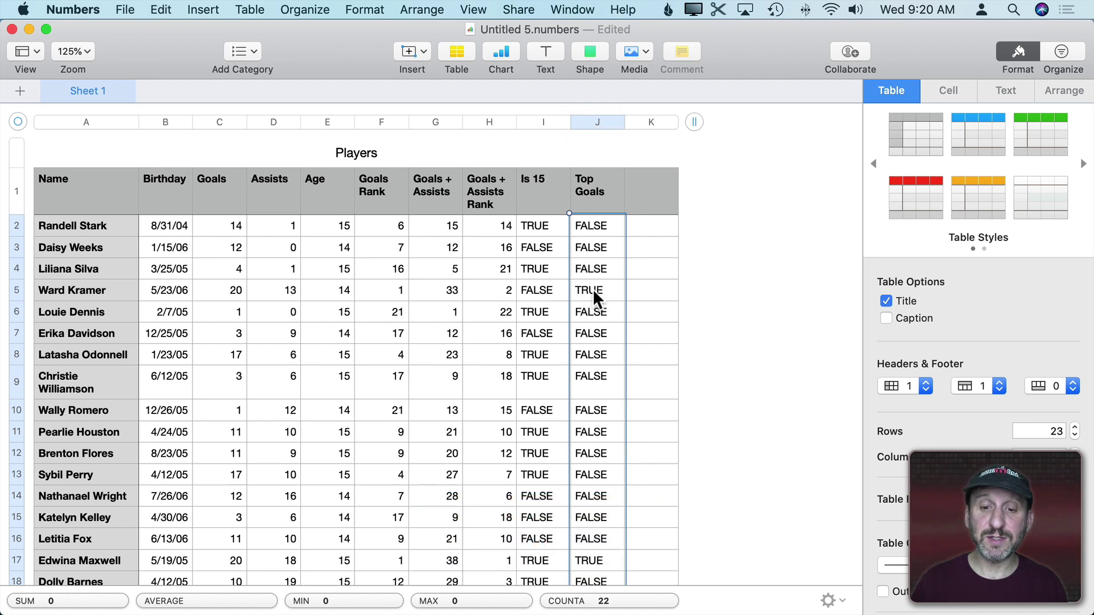
# Title K1 'Top Players', enter =H2<=3 in K2, and fill it down column K
pyautogui.click(647, 190)
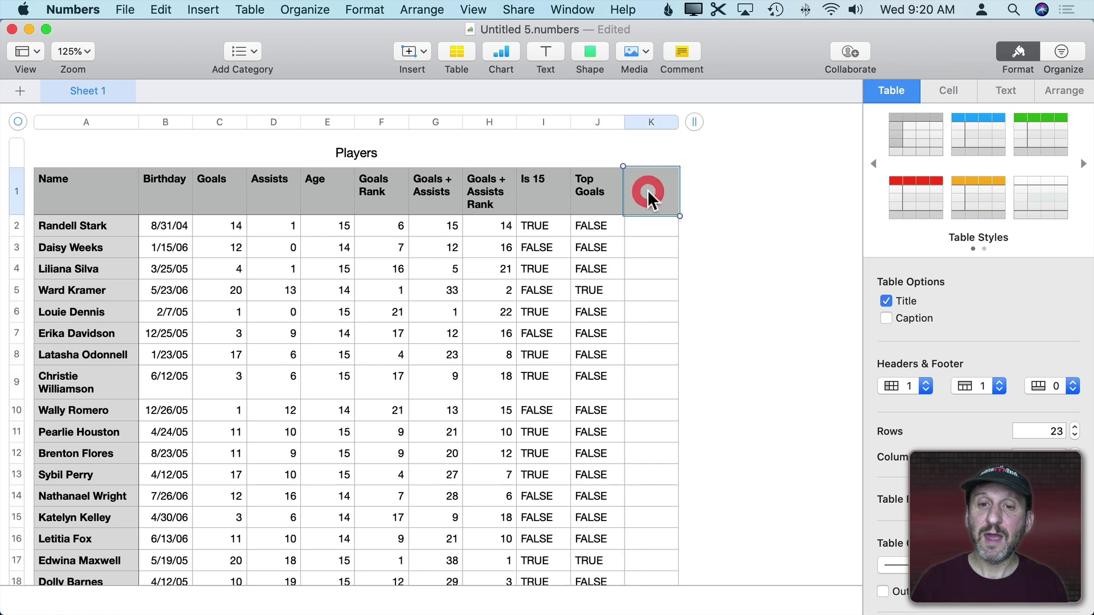
pyautogui.write('Top')
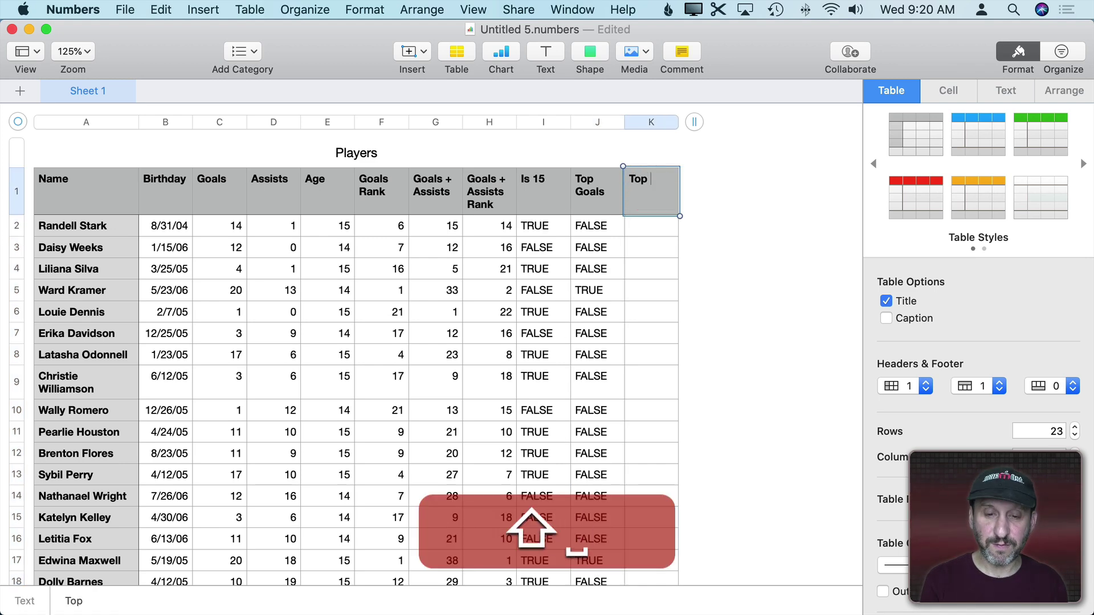
pyautogui.write(' Player')
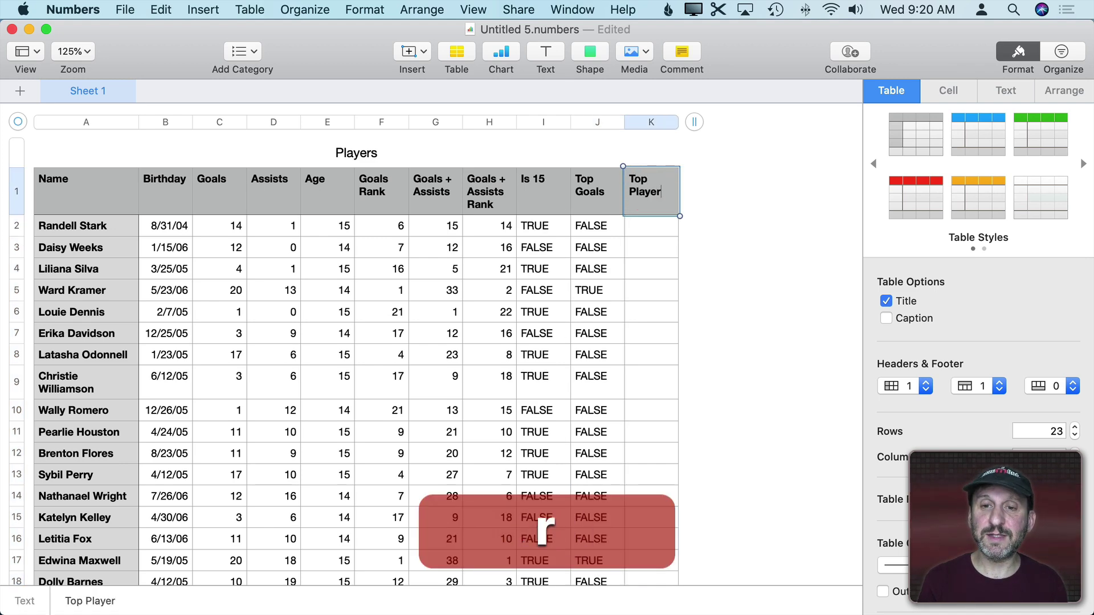
pyautogui.write('s')
pyautogui.press('Return')
pyautogui.write('=')
pyautogui.click(490, 225)
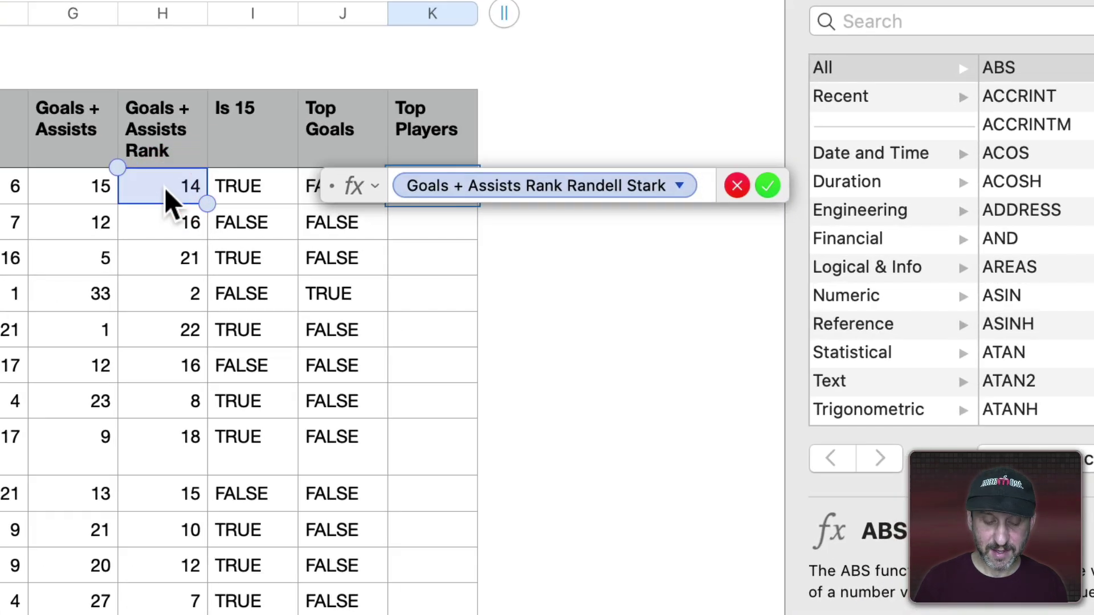
pyautogui.write('<=3')
pyautogui.press('Return')
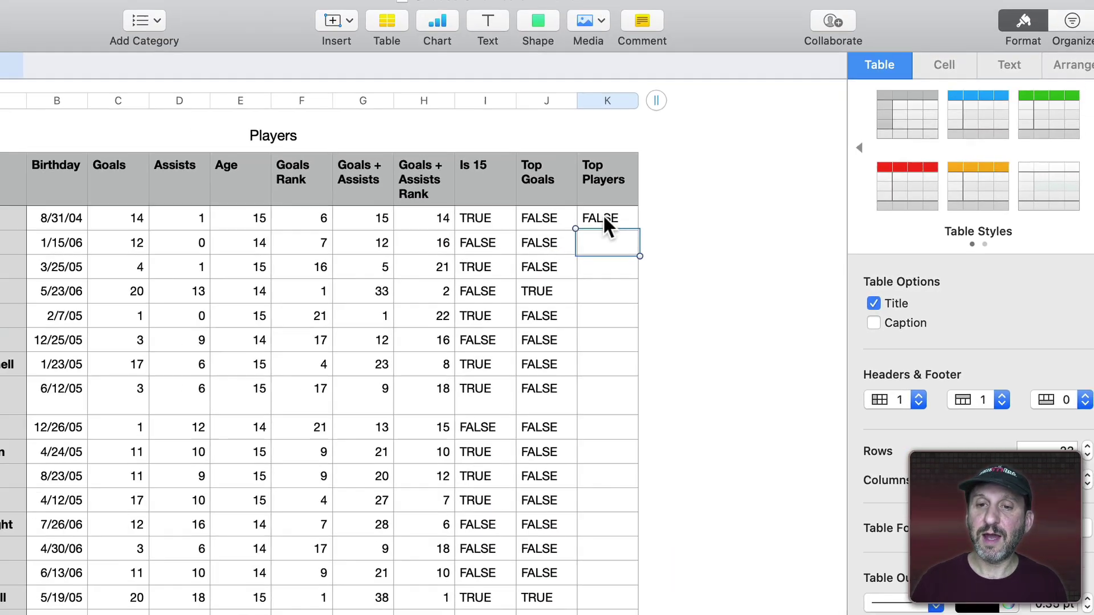
pyautogui.click(647, 224)
pyautogui.press('super+c')
pyautogui.click(644, 121)
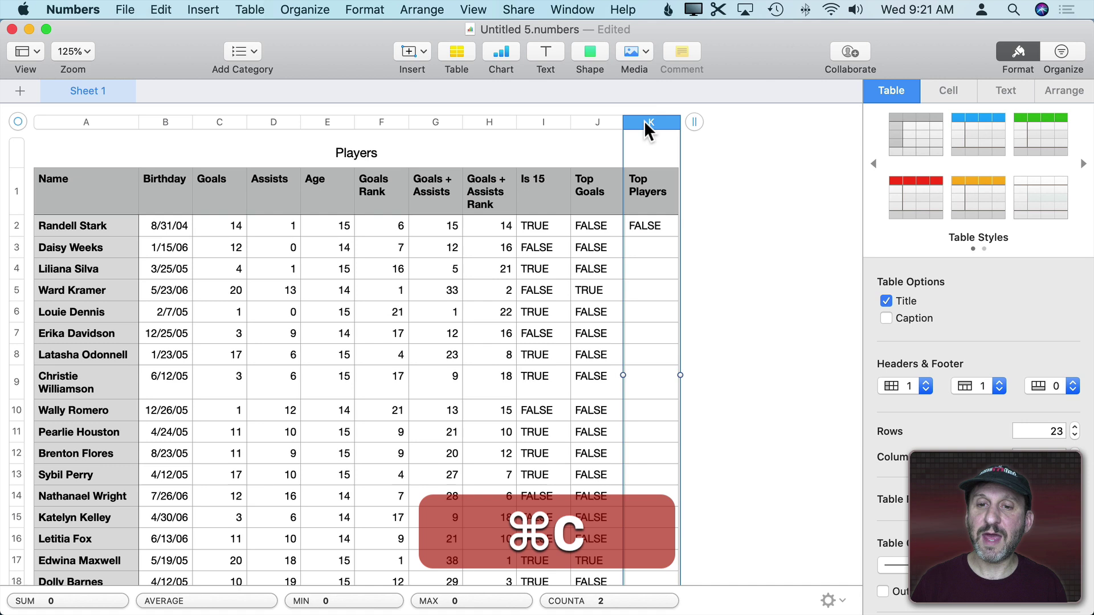
pyautogui.press('super+v')
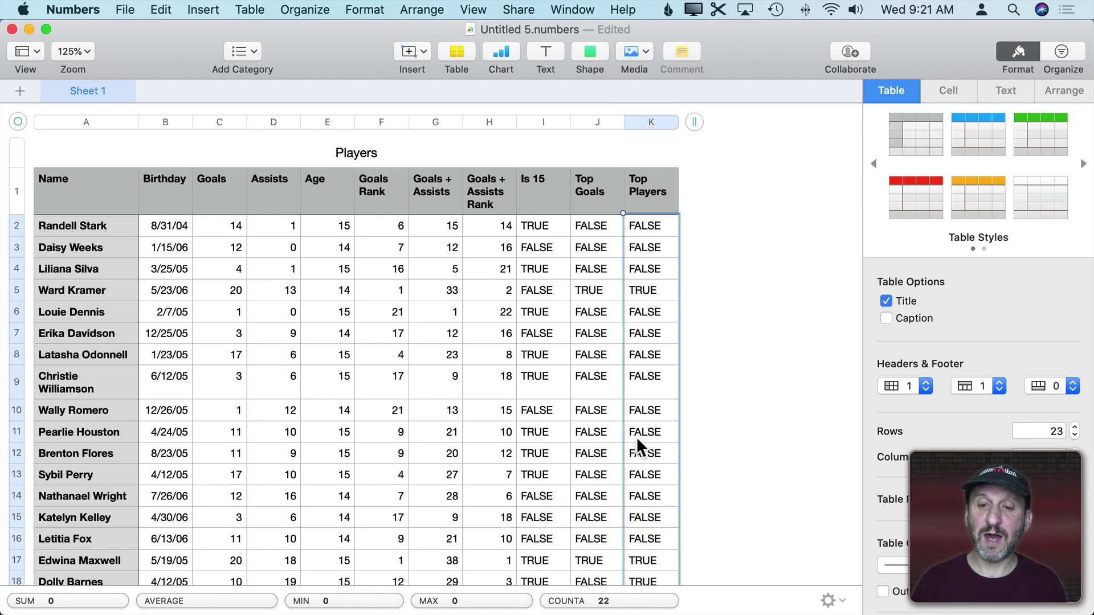
# Review the Is 15, Top Goals and Top Players headers, then reopen the filter settings
pyautogui.click(532, 187)
pyautogui.click(591, 188)
pyautogui.click(640, 187)
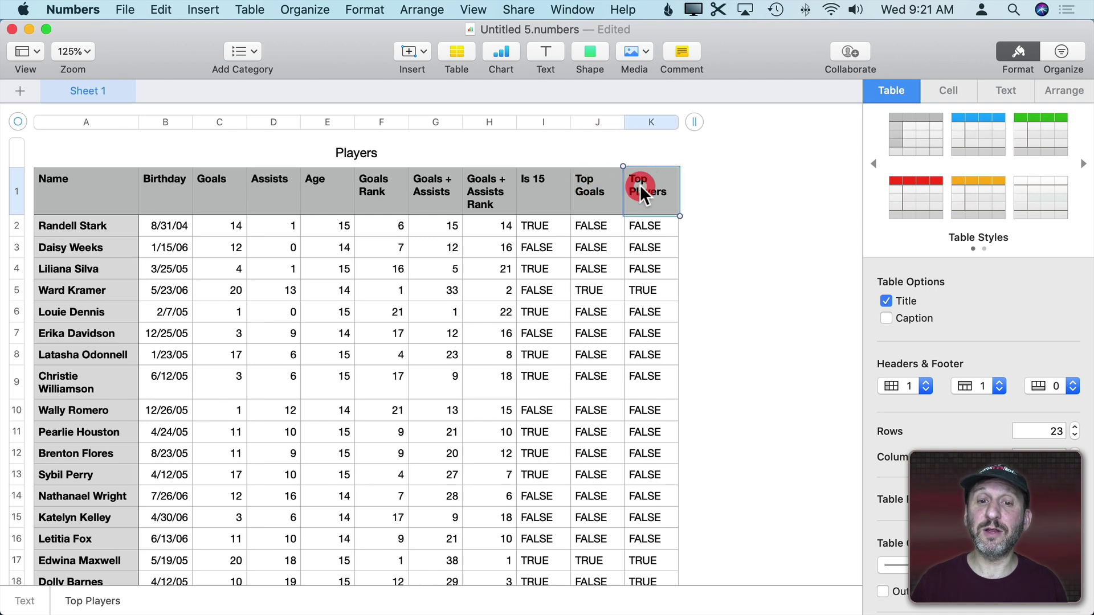
pyautogui.click(541, 186)
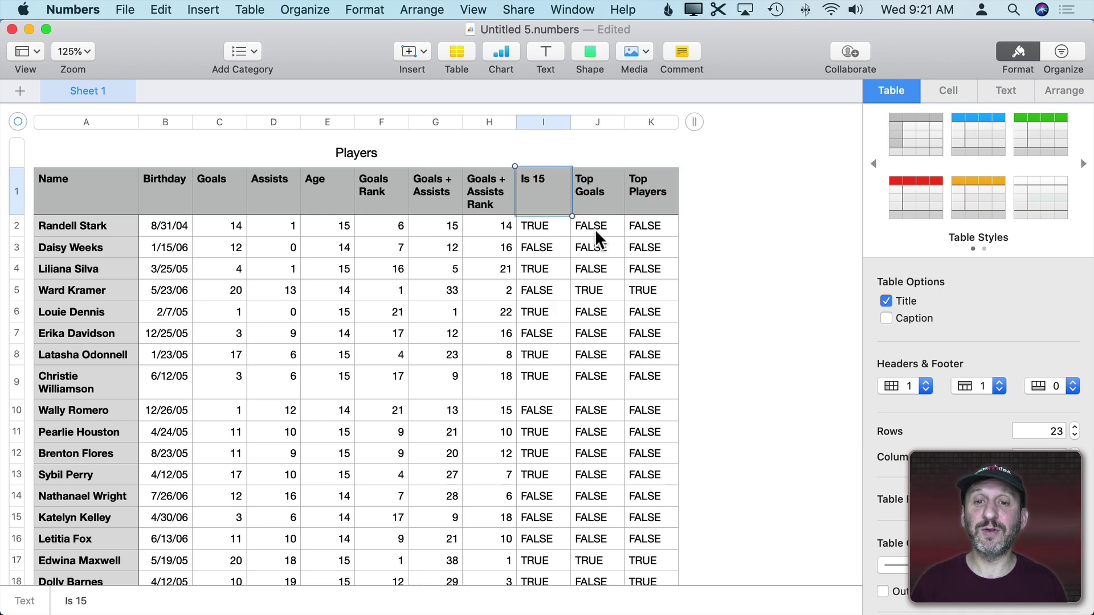
pyautogui.click(596, 192)
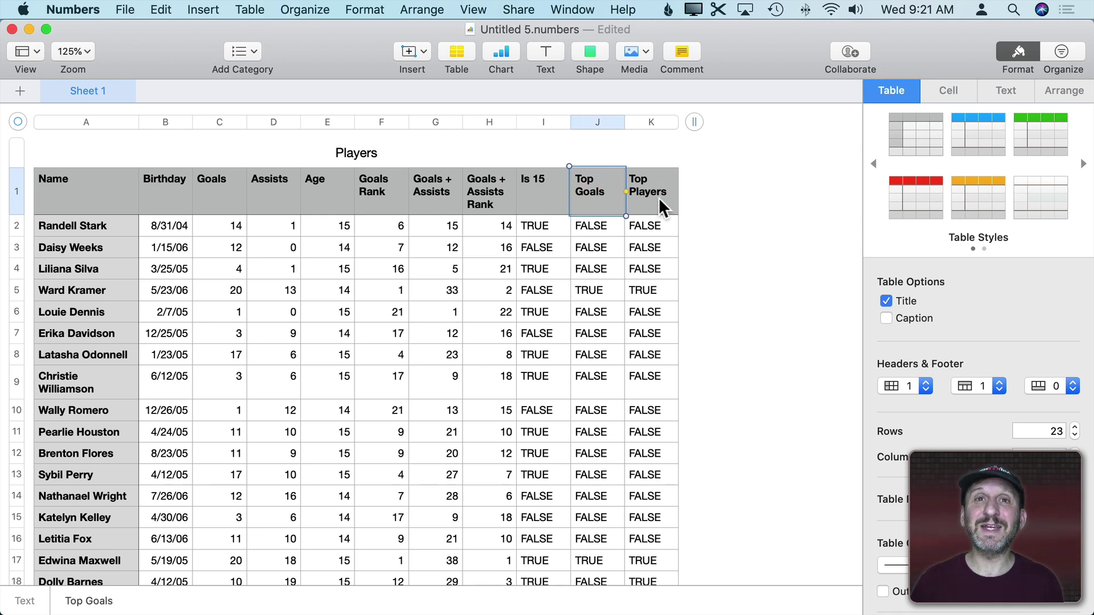
pyautogui.click(1061, 53)
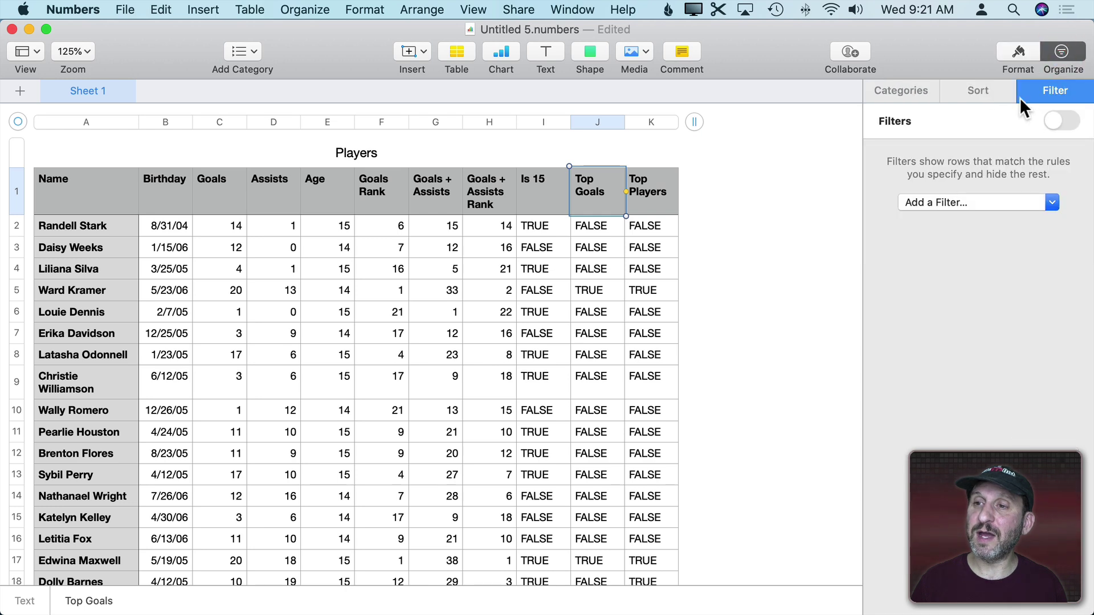
# Insert a blank table, shrink it to one cell, and place it above Players
pyautogui.click(709, 140)
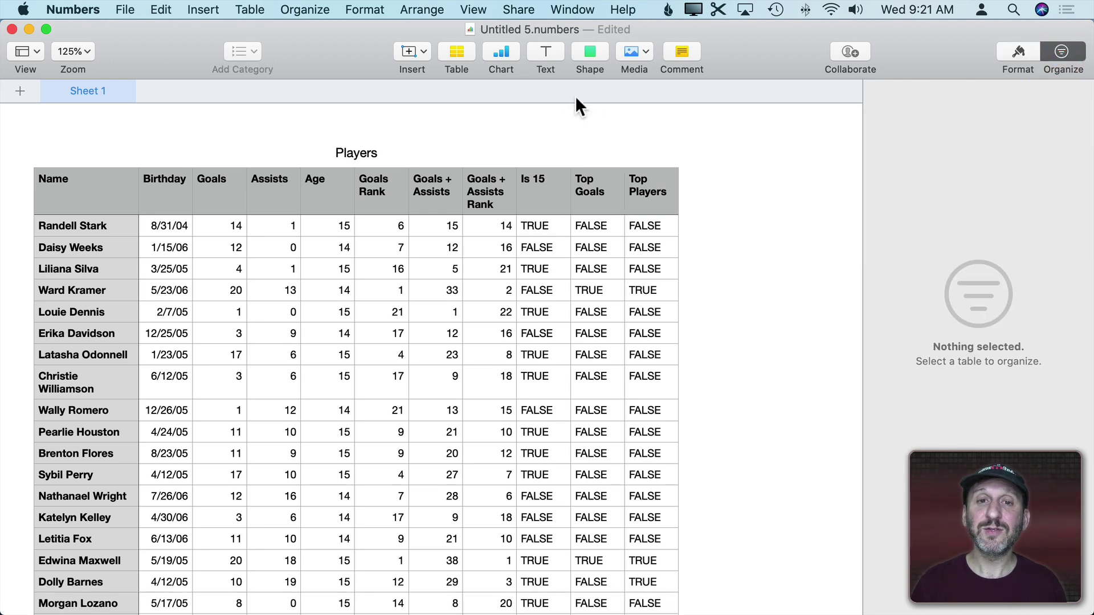
pyautogui.click(449, 52)
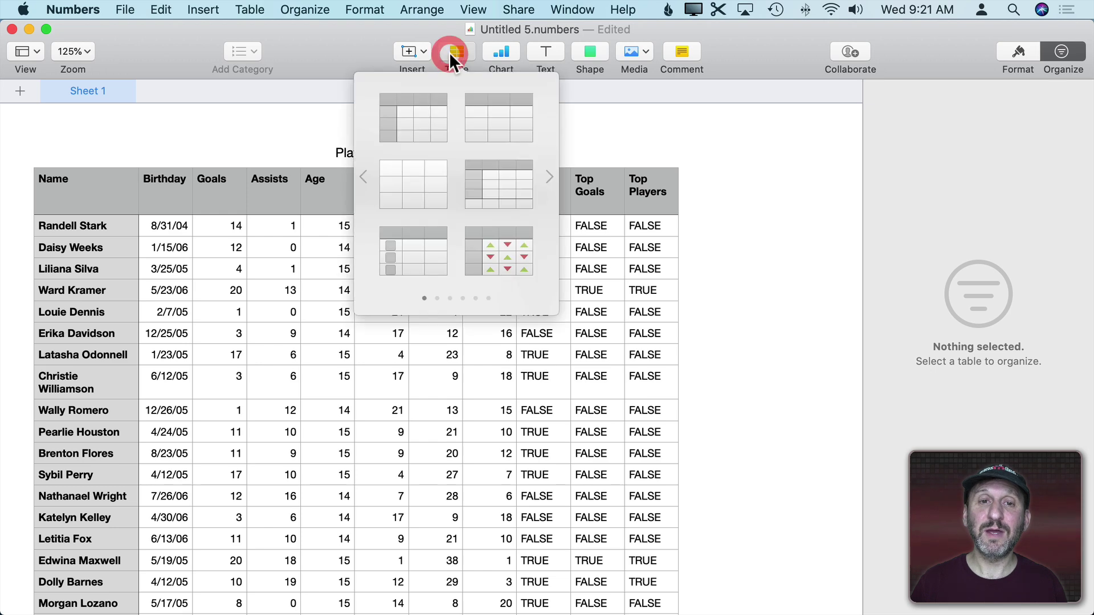
pyautogui.click(400, 186)
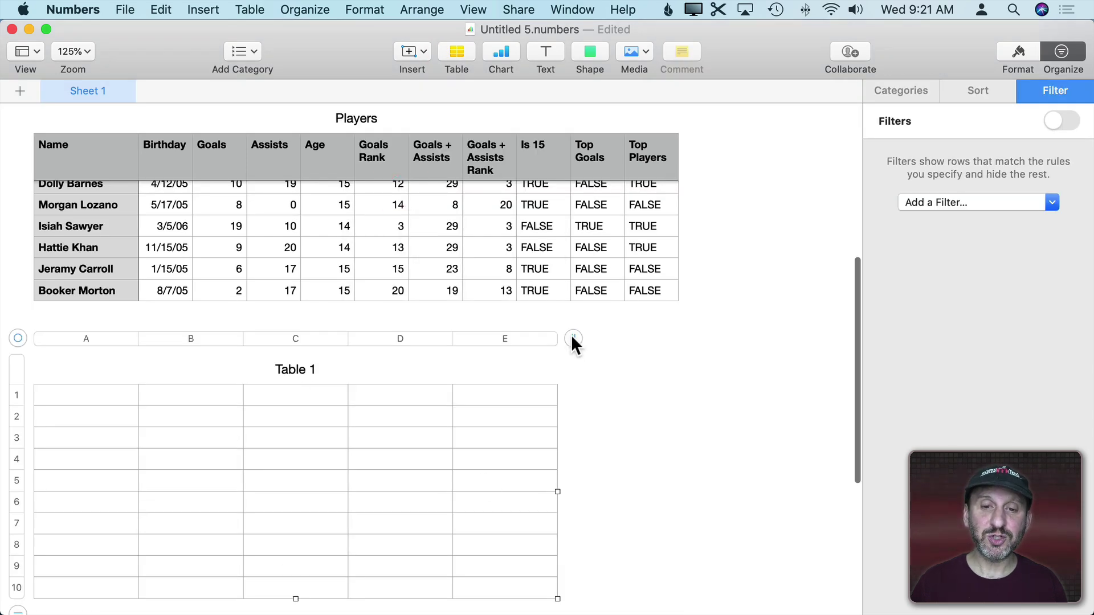
pyautogui.moveTo(574, 339); pyautogui.dragTo(157, 339)
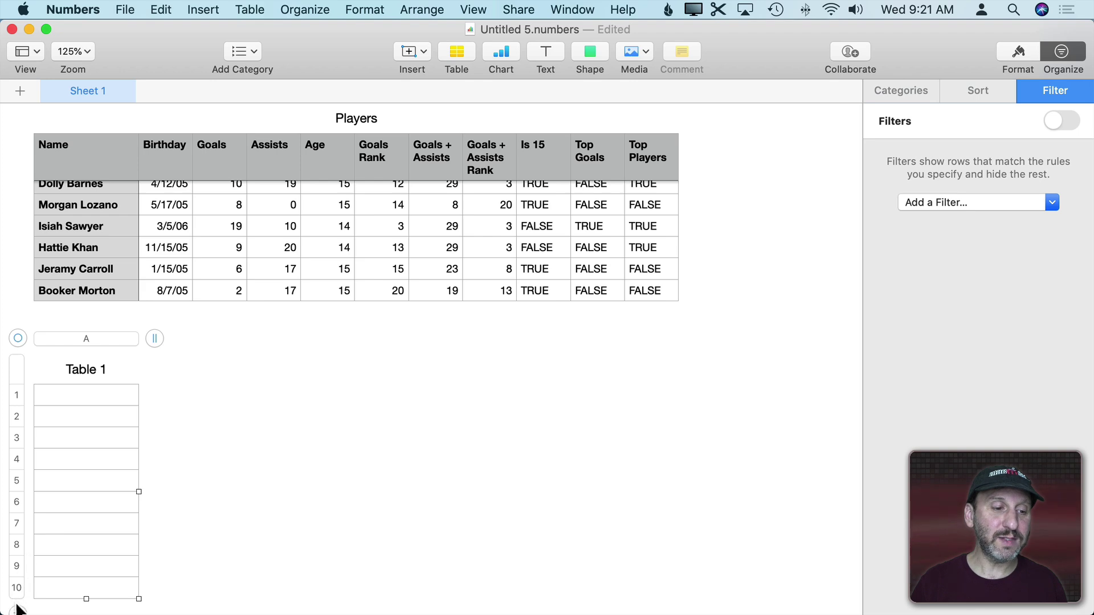
pyautogui.moveTo(19, 609); pyautogui.dragTo(25, 389)
pyautogui.moveTo(18, 336)
pyautogui.mouseDown()
pyautogui.moveTo(528, 247)
pyautogui.moveTo(673, 63)
pyautogui.mouseUp()
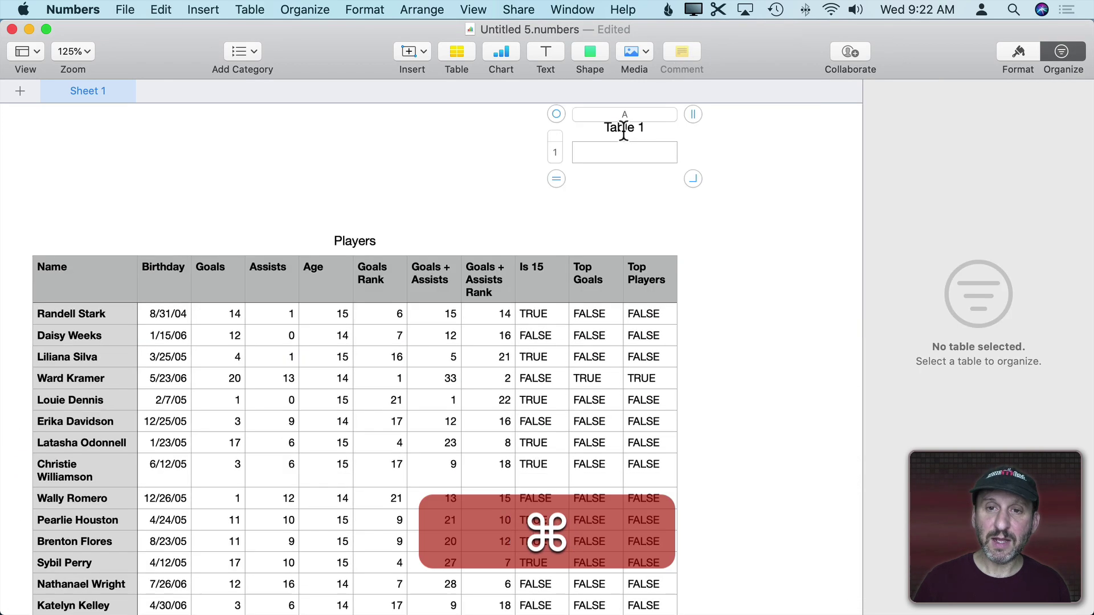
# Rename the small table 'Filter' and start entering its cell value
pyautogui.press('cmd+a')
pyautogui.write('Filter')
pyautogui.press('Return')
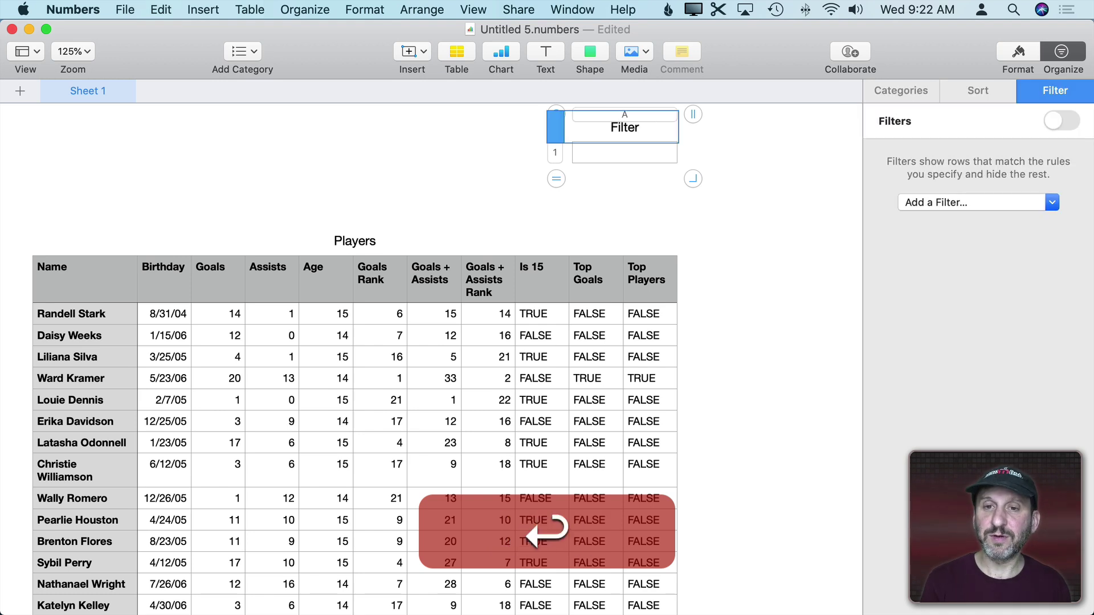
pyautogui.press('BackSpace')
pyautogui.write('Older Tha')
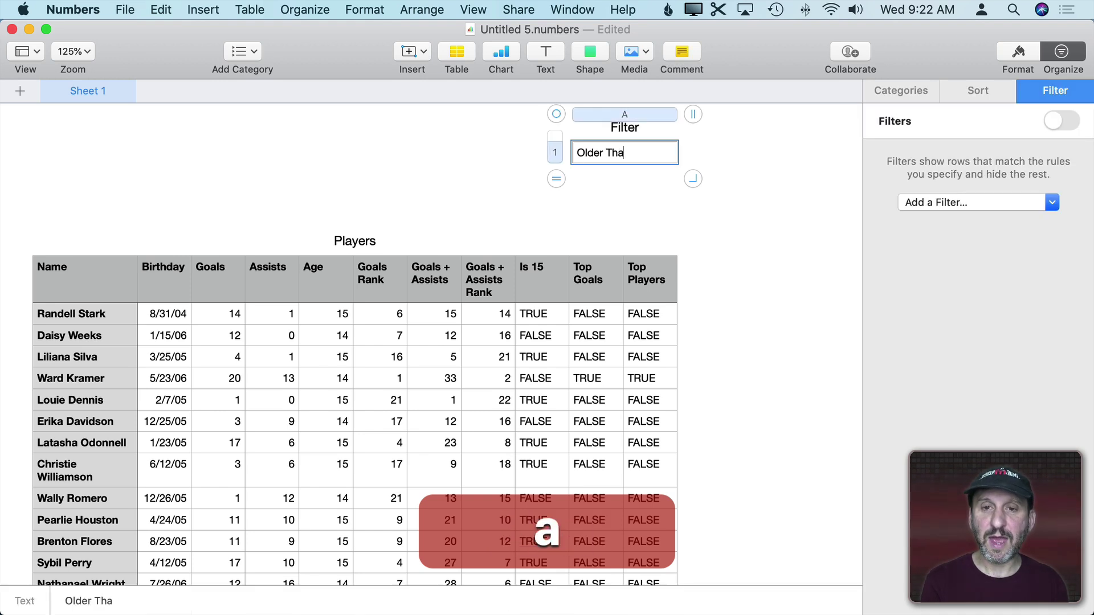
pyautogui.write('n 15')
# Commit 'Older Than 15', then add a 'Filter' column L after Top Players
pyautogui.press('Return')
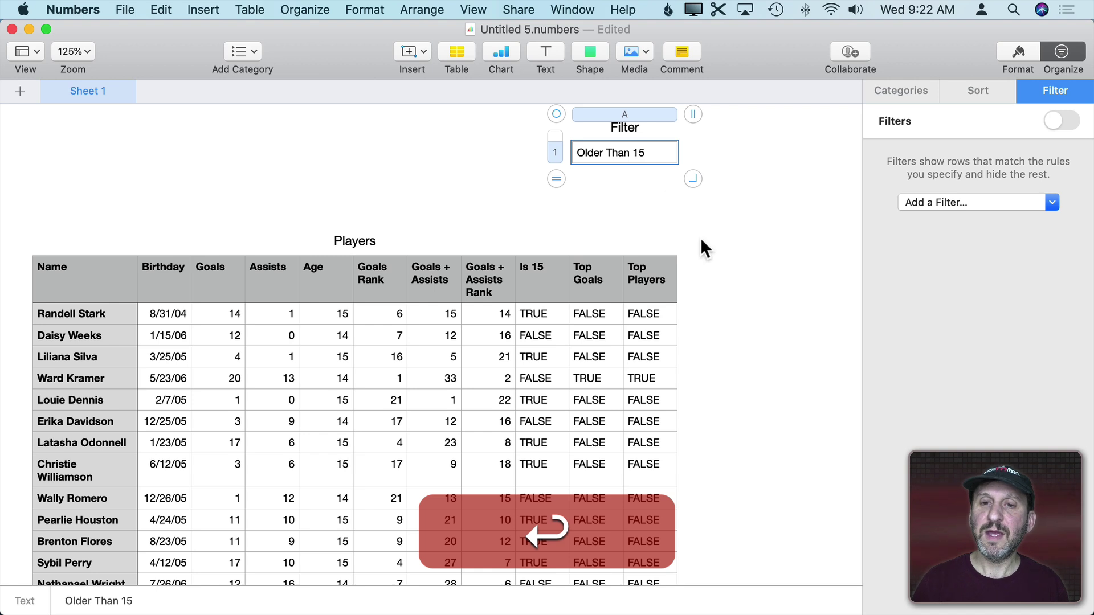
pyautogui.click(700, 248)
pyautogui.click(670, 264)
pyautogui.moveTo(694, 210); pyautogui.dragTo(751, 212)
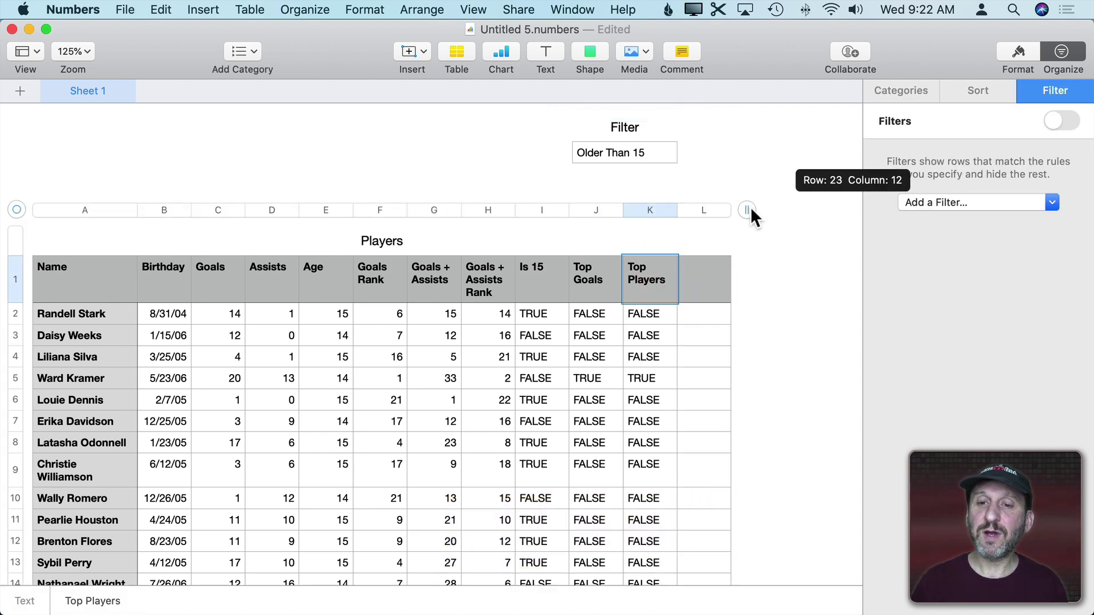
pyautogui.click(704, 274)
pyautogui.write('Fil')
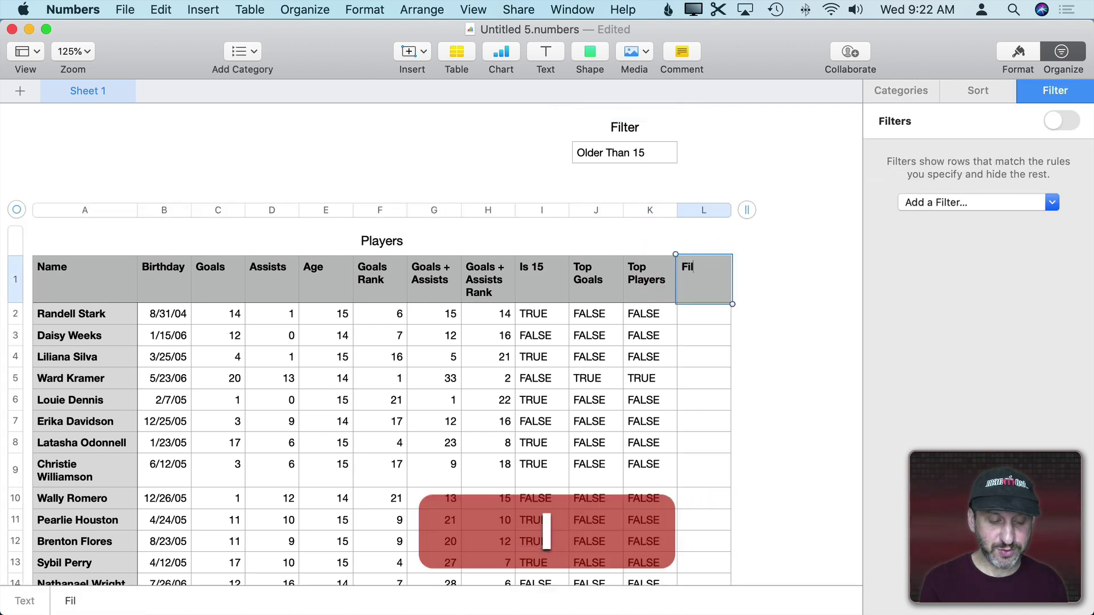
pyautogui.write('ter')
pyautogui.press('Return')
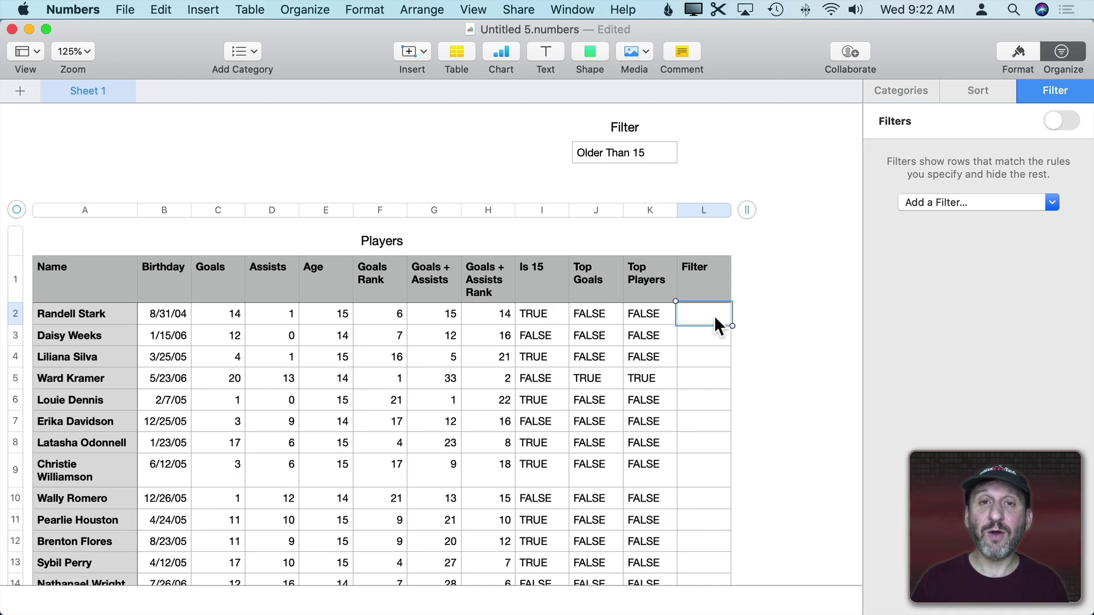
pyautogui.write('=AND')
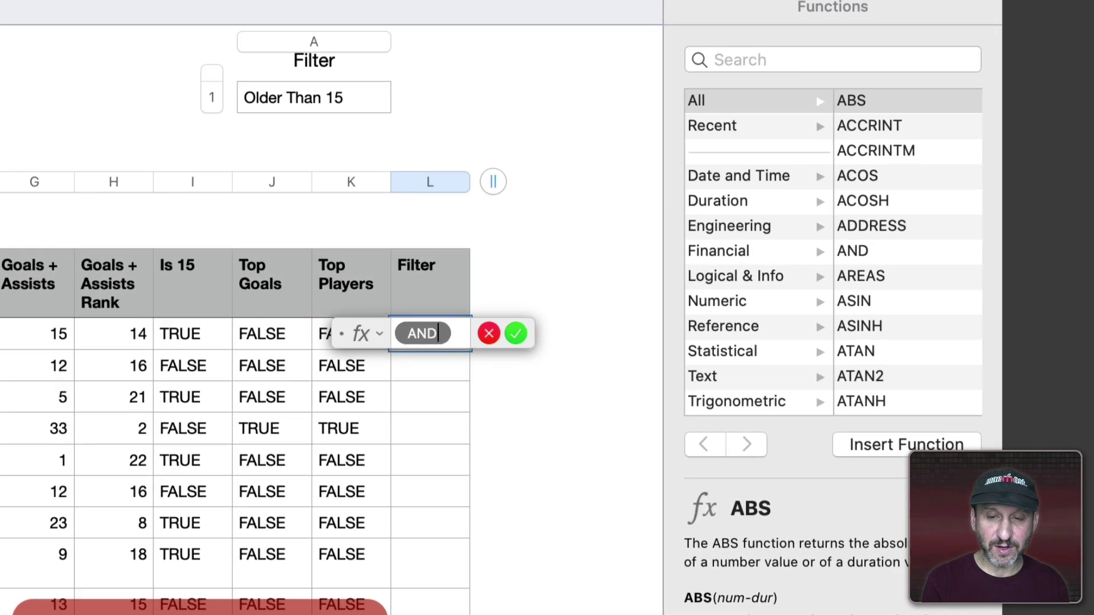
# Enter =AND(Filter::$A$1="Older Than 15",I2) in L2 with the Filter reference locked, and copy it
pyautogui.press('Return')
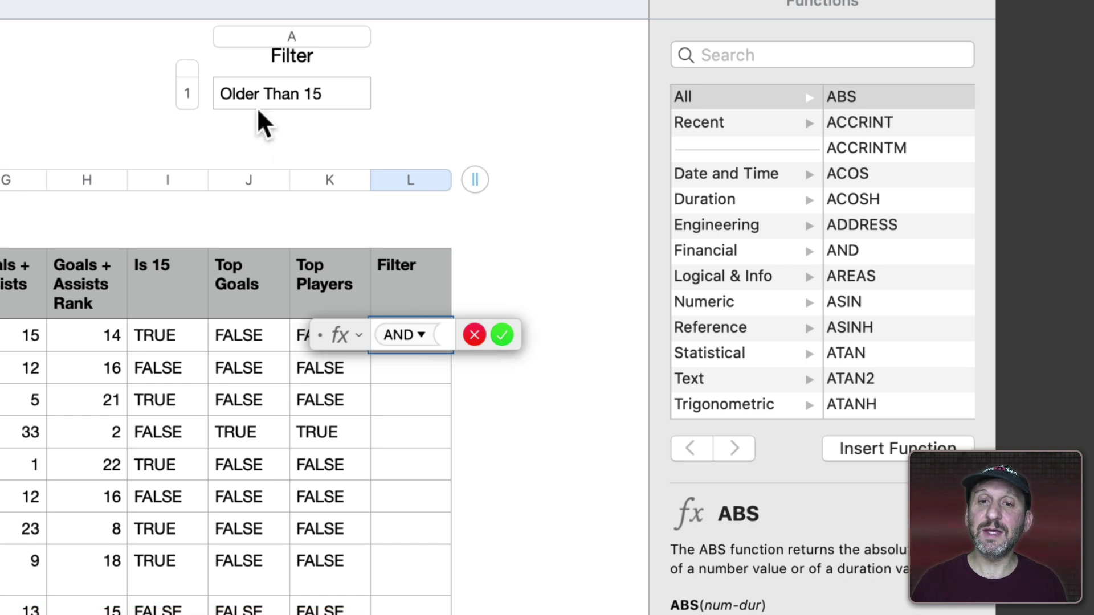
pyautogui.click(256, 95)
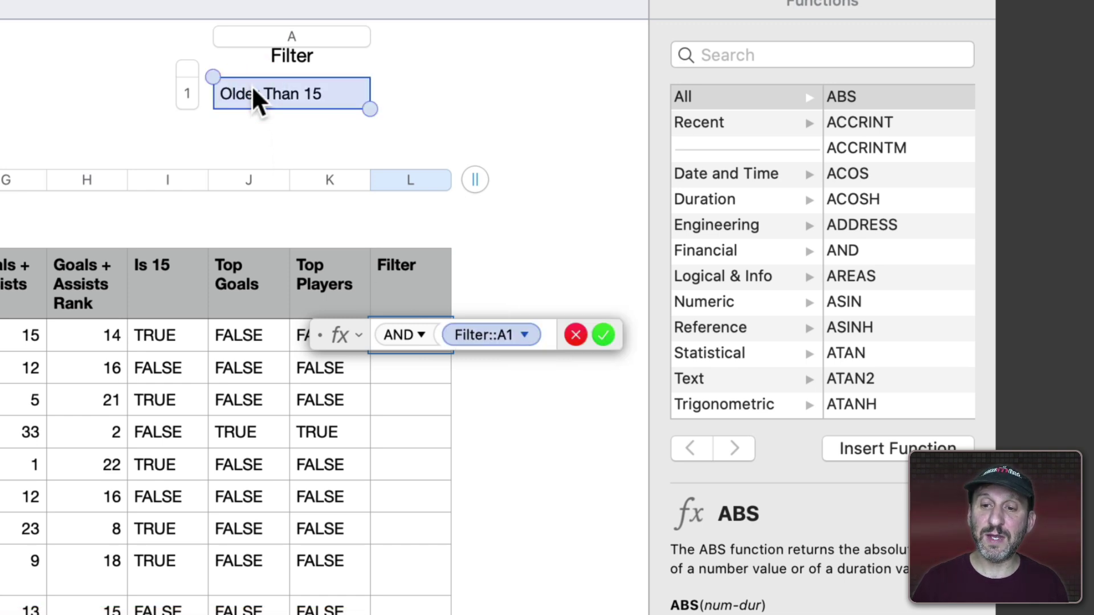
pyautogui.write('="Older Th')
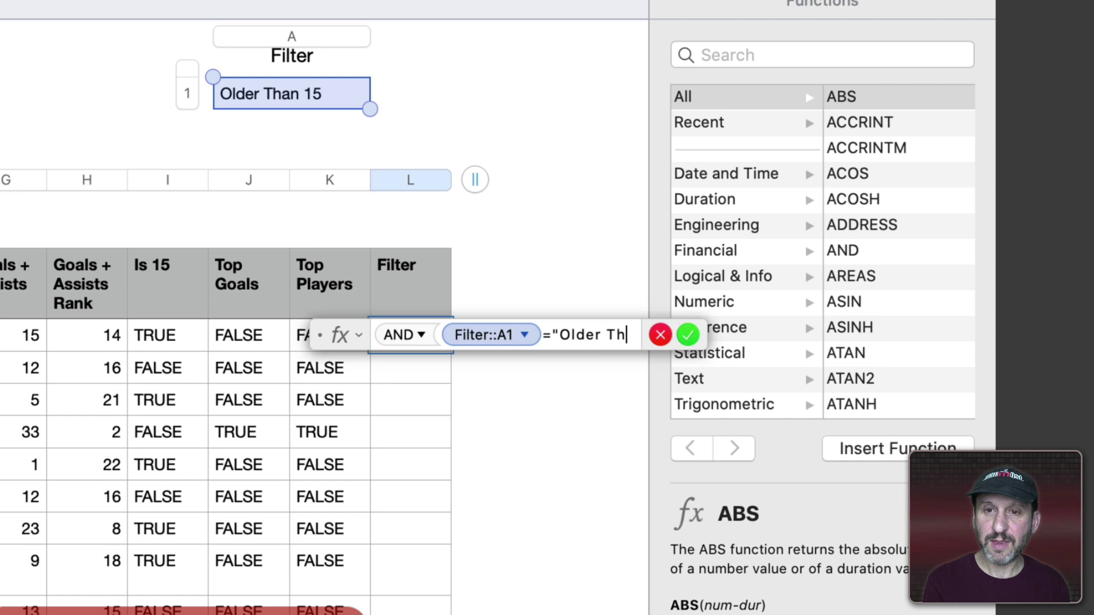
pyautogui.write('an 15"')
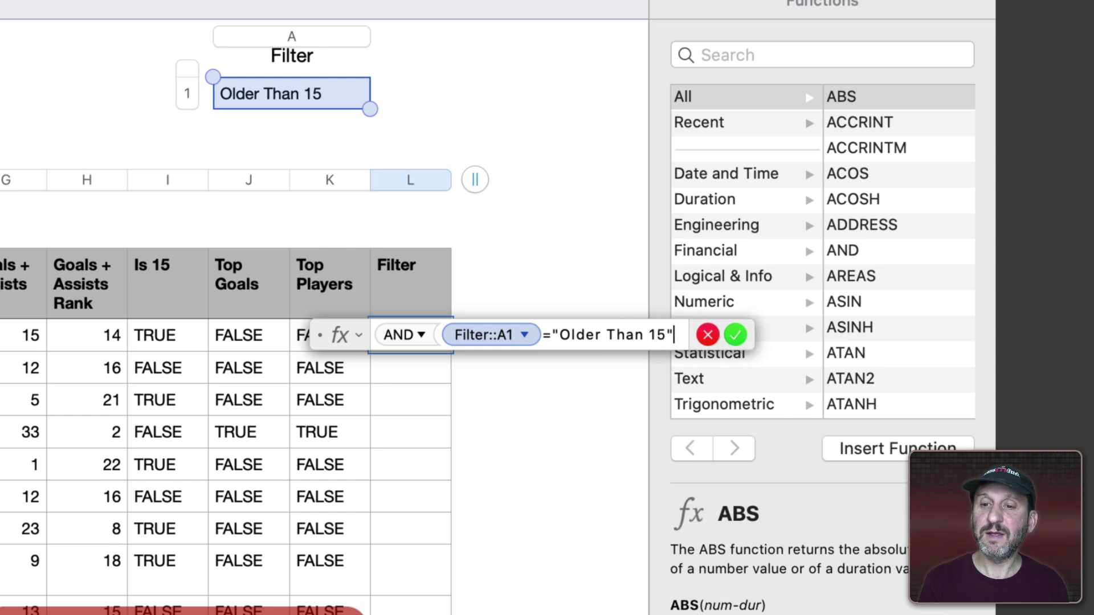
pyautogui.write(',')
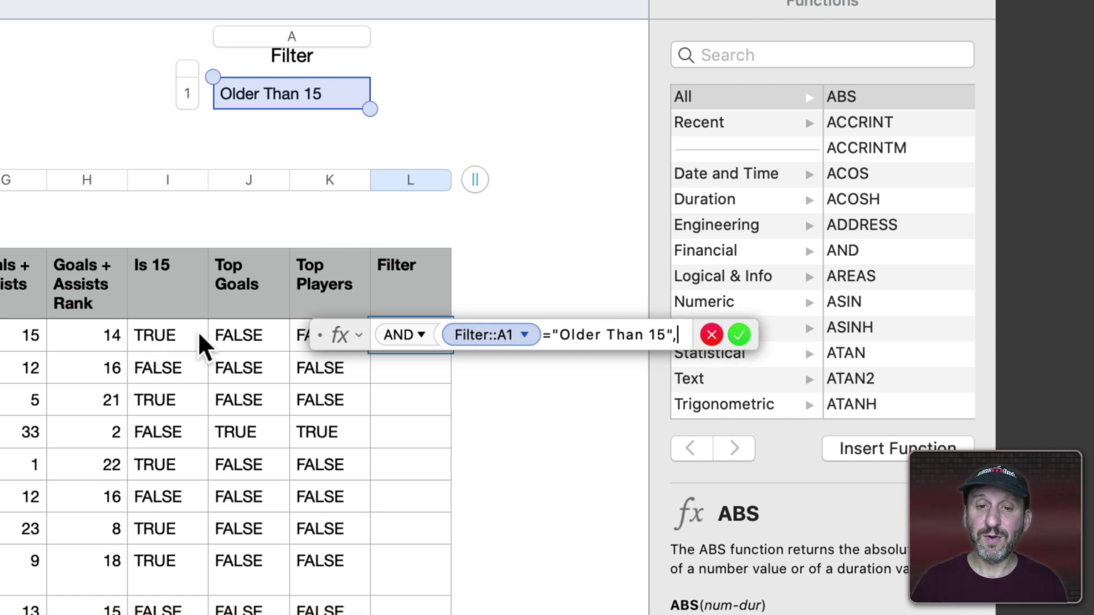
pyautogui.click(177, 346)
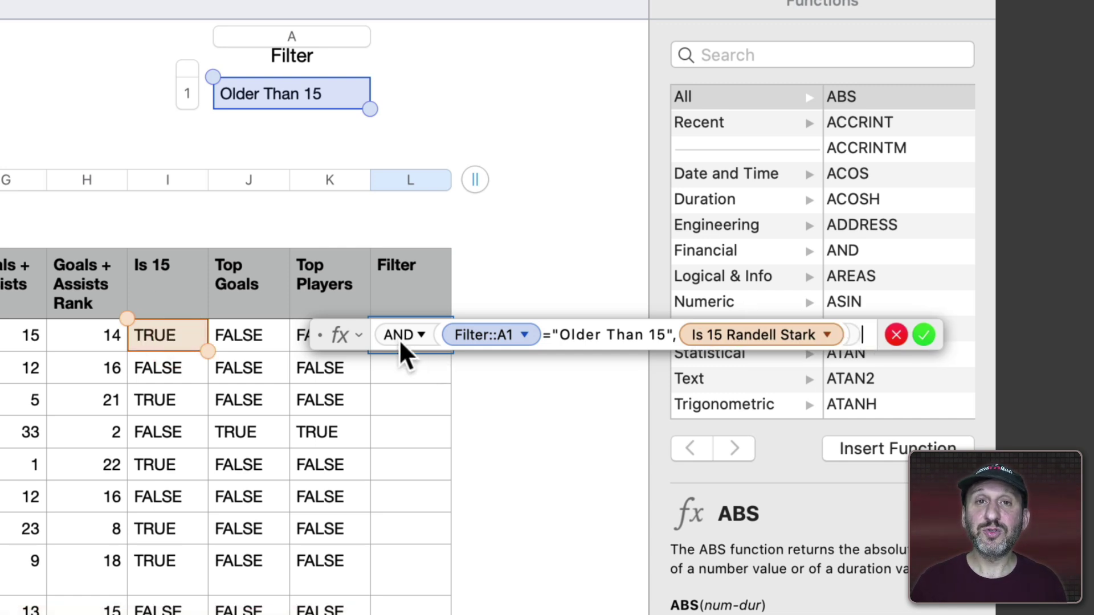
pyautogui.click(525, 337)
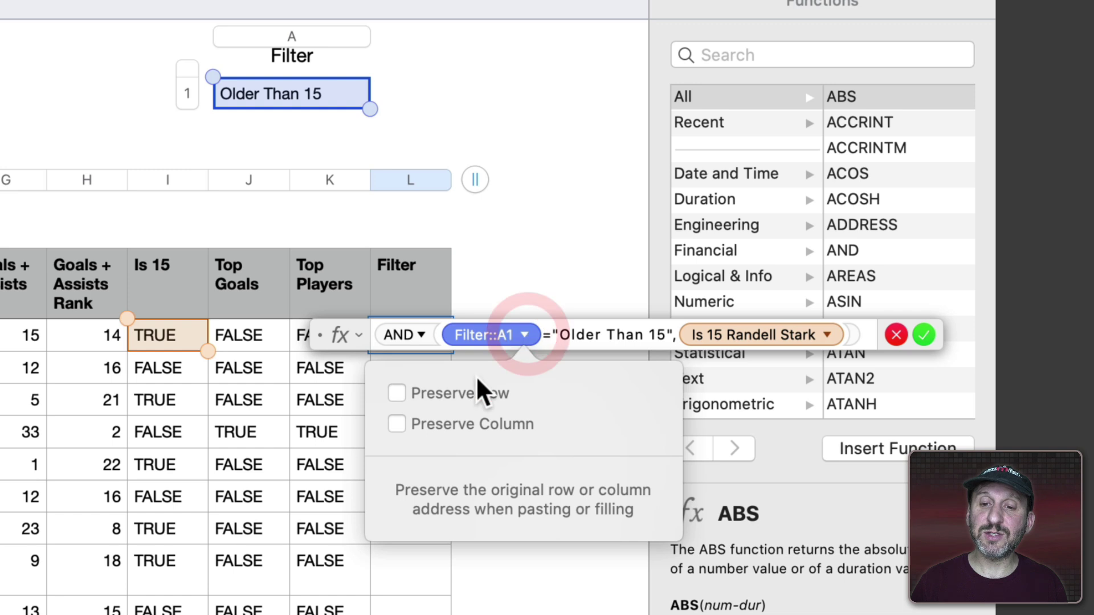
pyautogui.click(450, 393)
pyautogui.click(439, 425)
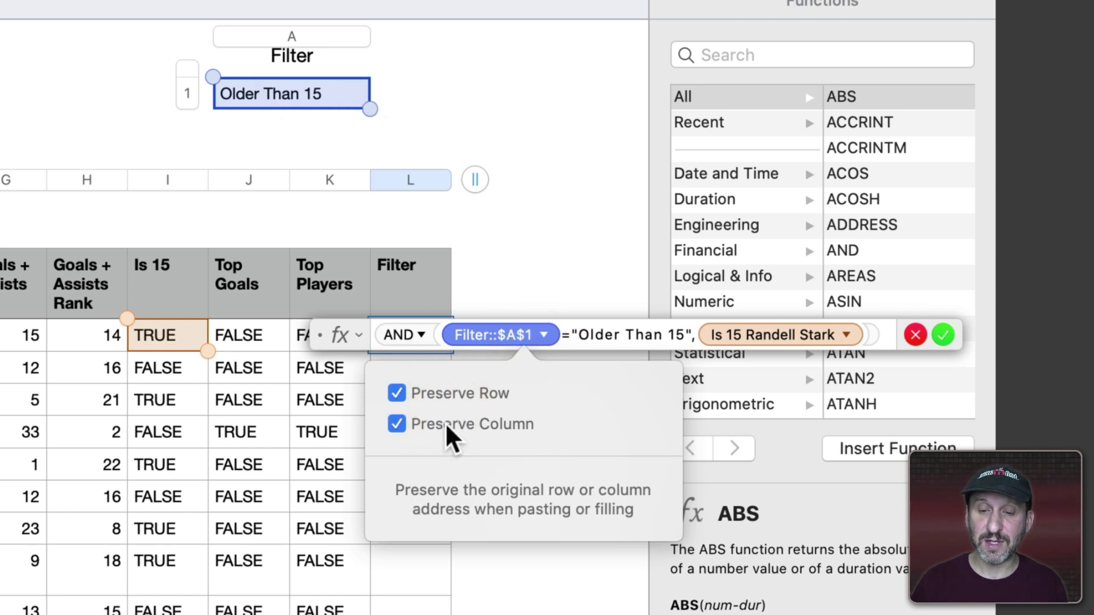
pyautogui.press('Escape')
pyautogui.press('Return')
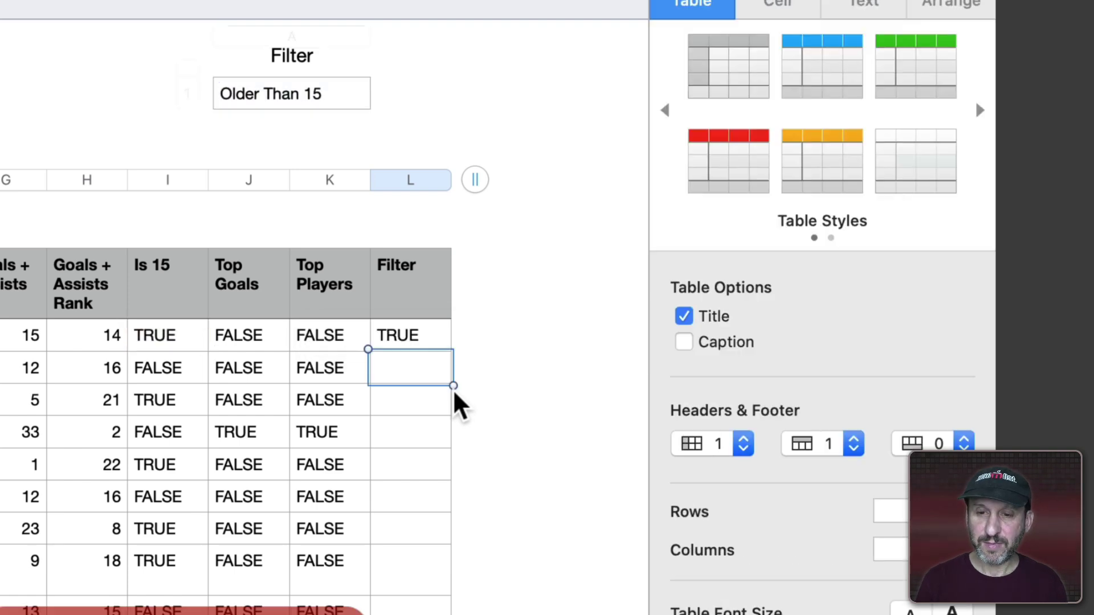
pyautogui.click(415, 336)
pyautogui.press('super+c')
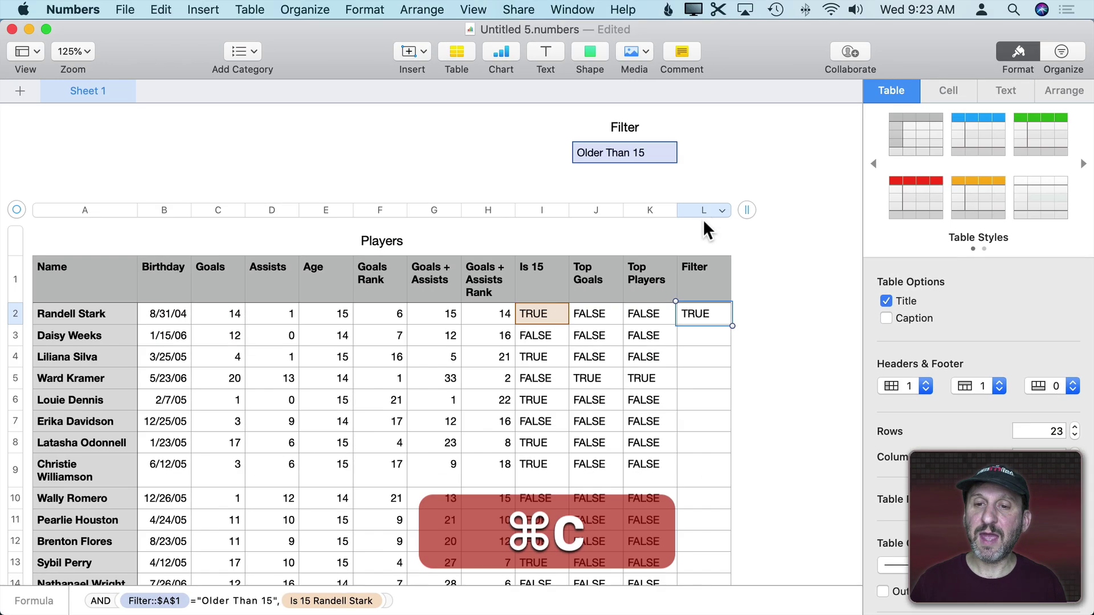
# Paste L2's age-filter formula into every cell of column L
pyautogui.click(701, 209)
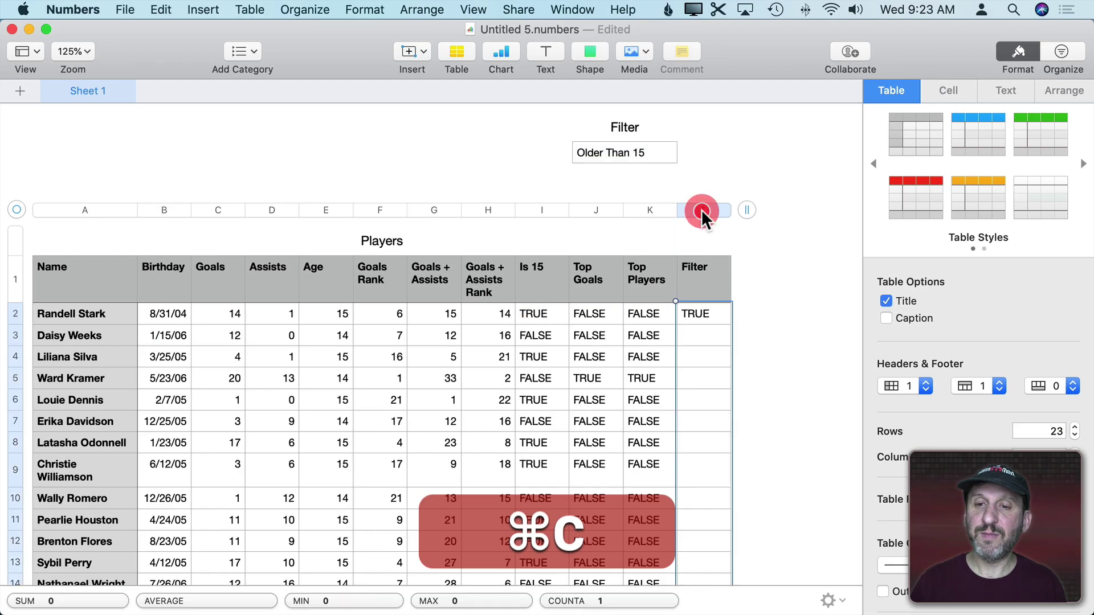
pyautogui.press('super+v')
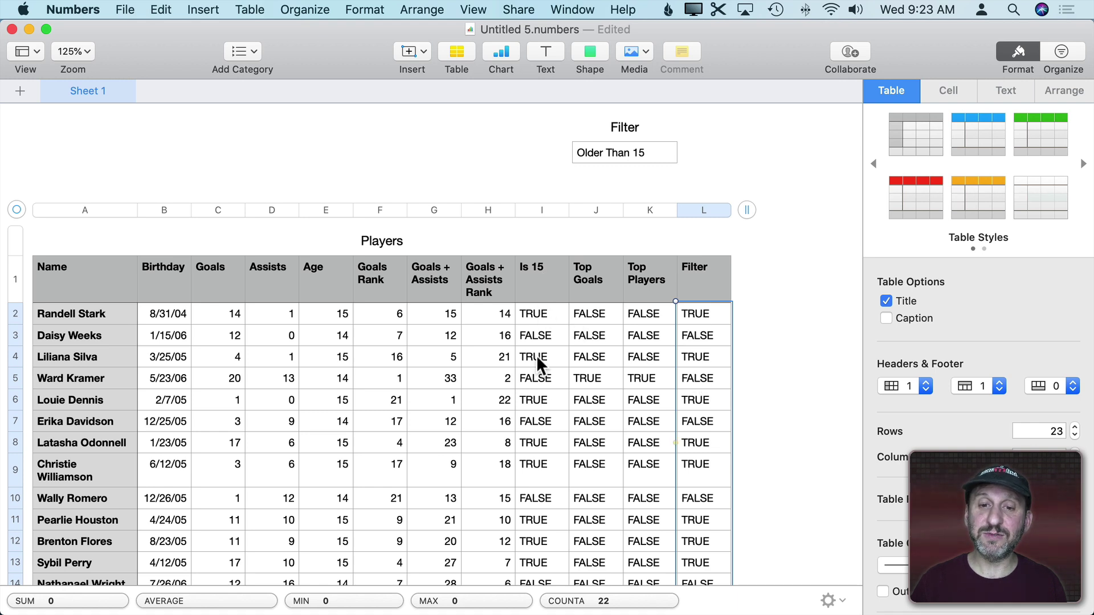
# Change the filter value to Top Goals, then reopen L2's formula above the table
pyautogui.click(613, 155)
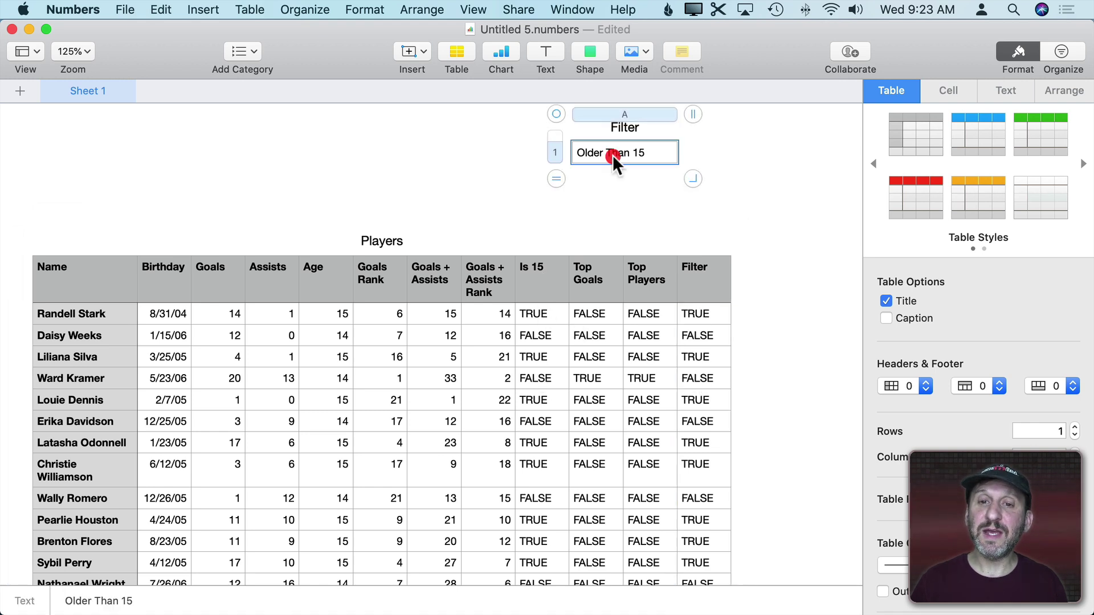
pyautogui.press('super+a')
pyautogui.press('super+shift+a')
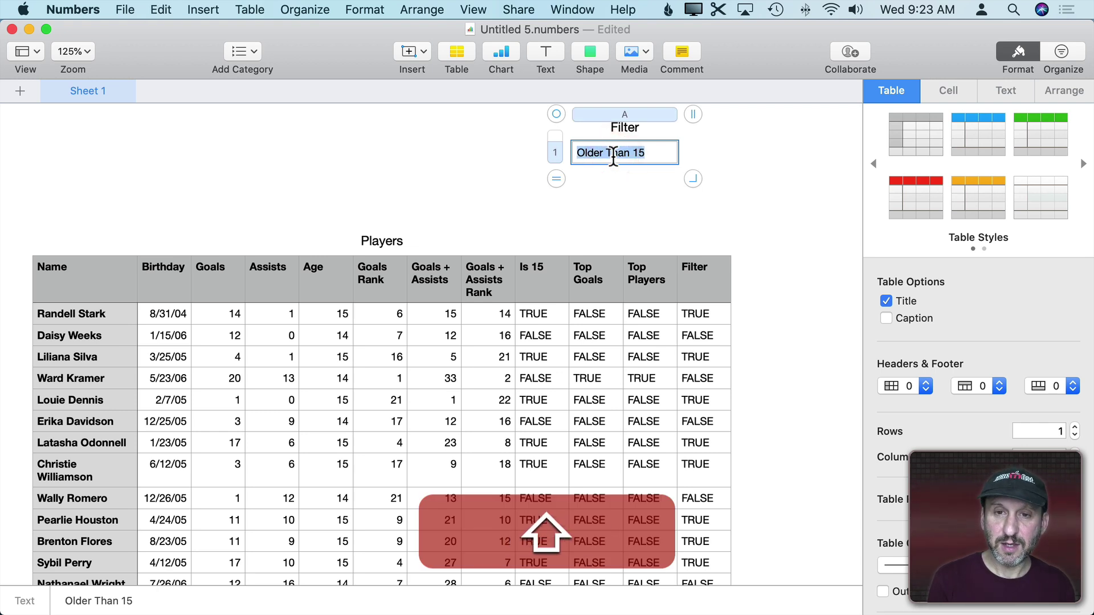
pyautogui.write('Top Goals')
pyautogui.press('Return')
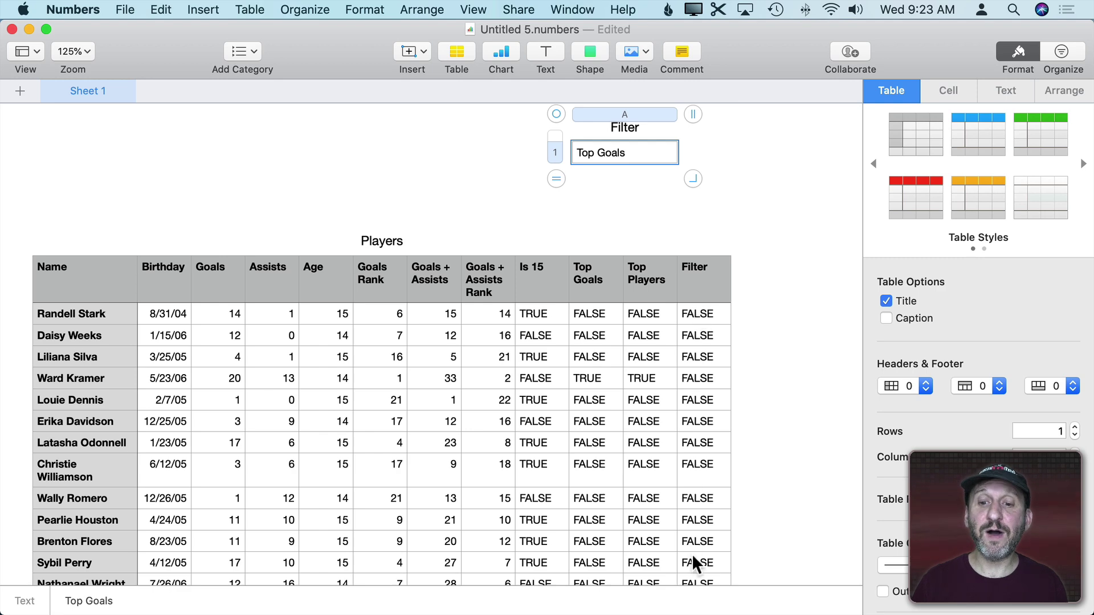
pyautogui.doubleClick(697, 320)
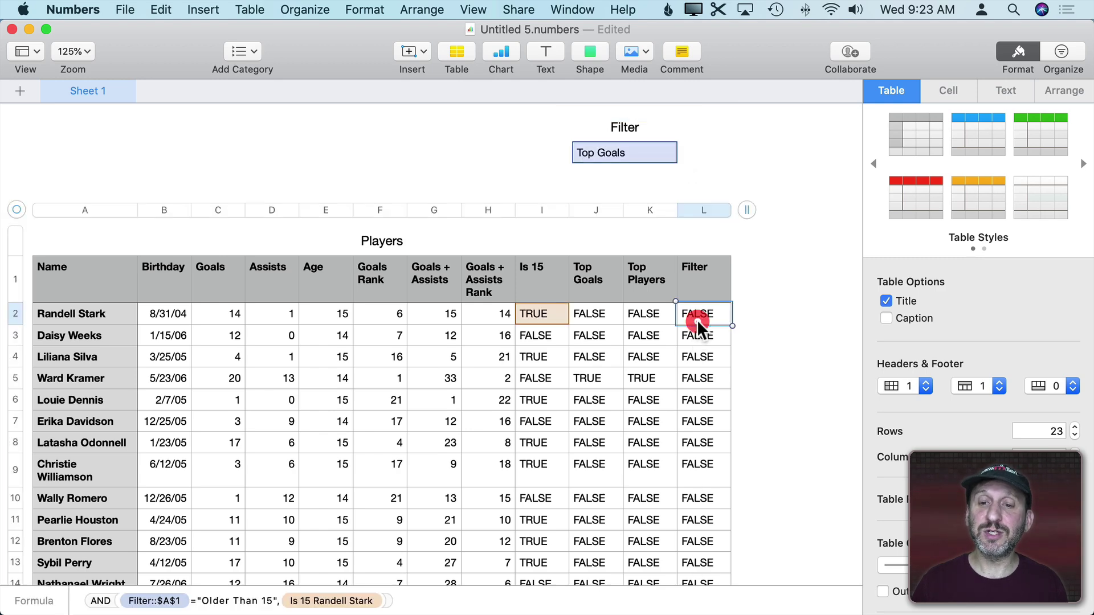
pyautogui.moveTo(717, 317); pyautogui.dragTo(152, 161)
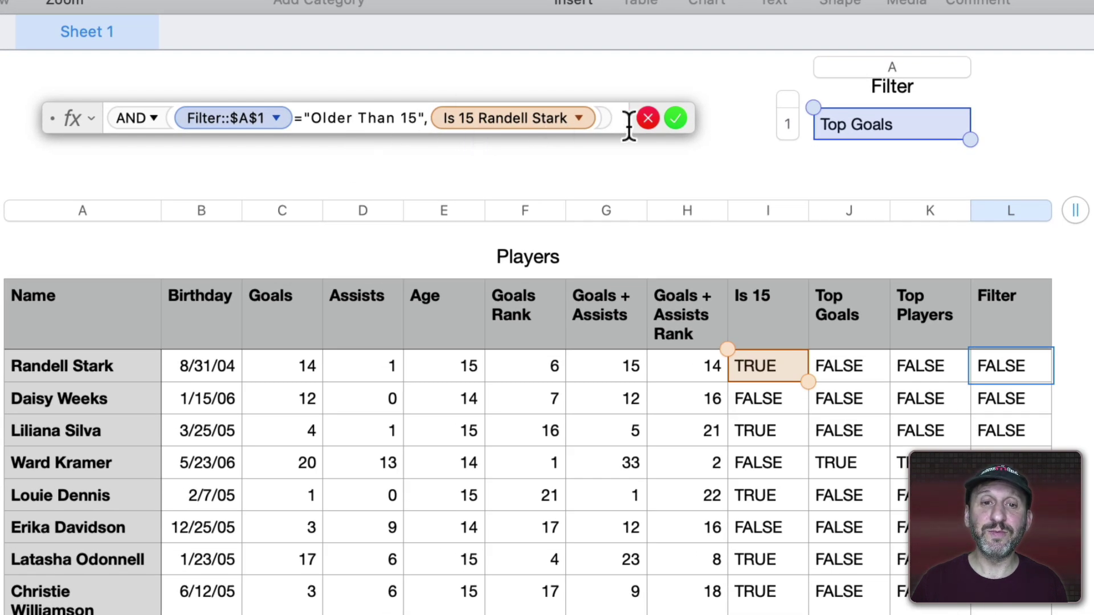
# Wrap L2's existing AND condition inside an OR function
pyautogui.click(103, 124)
pyautogui.write('OR(')
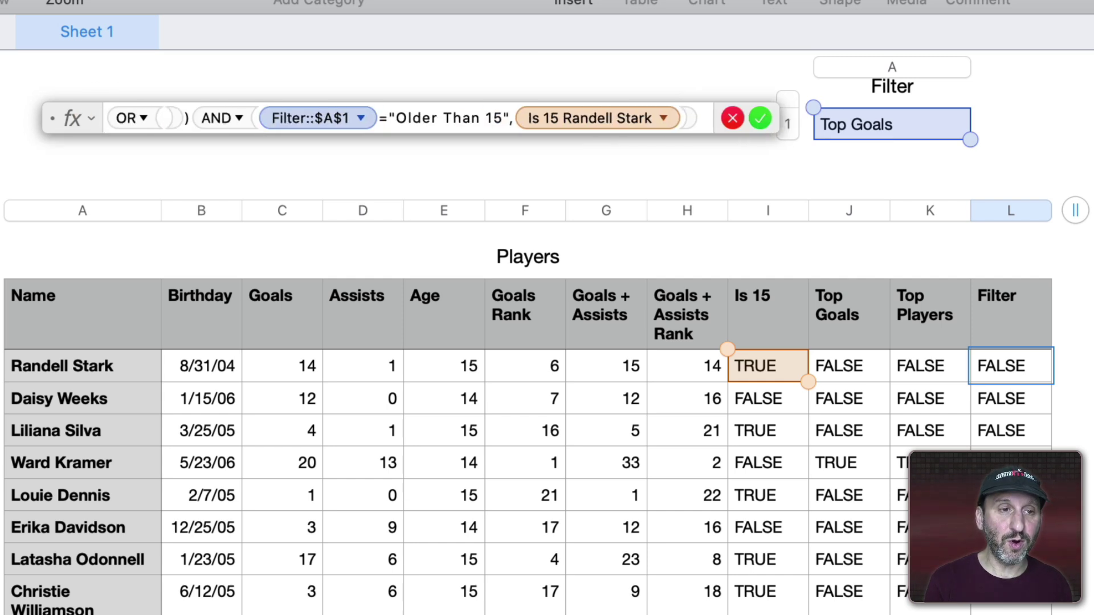
pyautogui.press('Delete')
pyautogui.moveTo(168, 116); pyautogui.dragTo(676, 116)
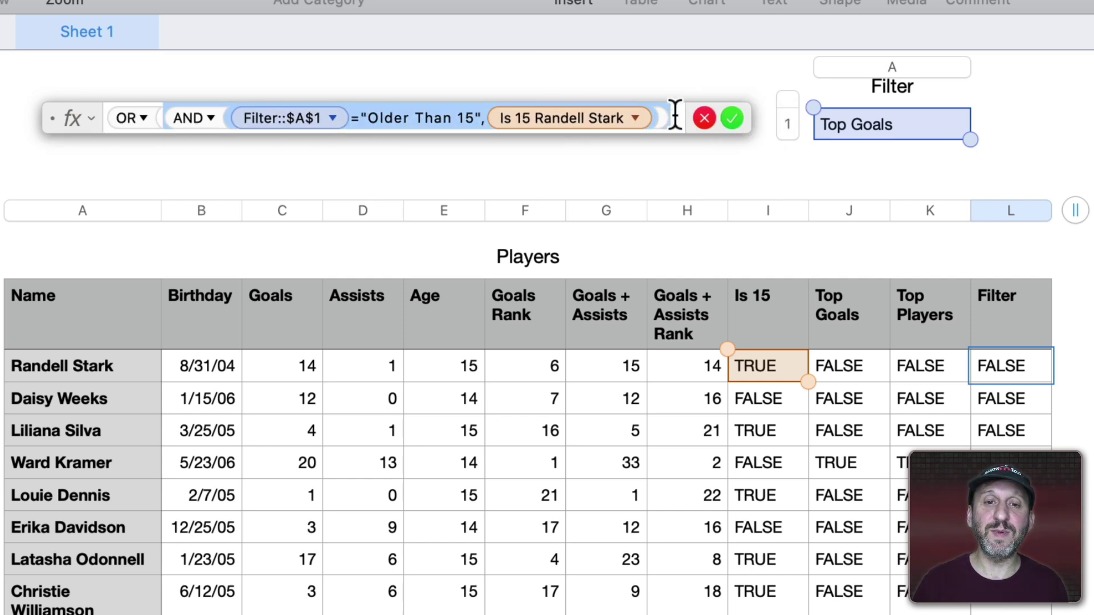
pyautogui.click(675, 116)
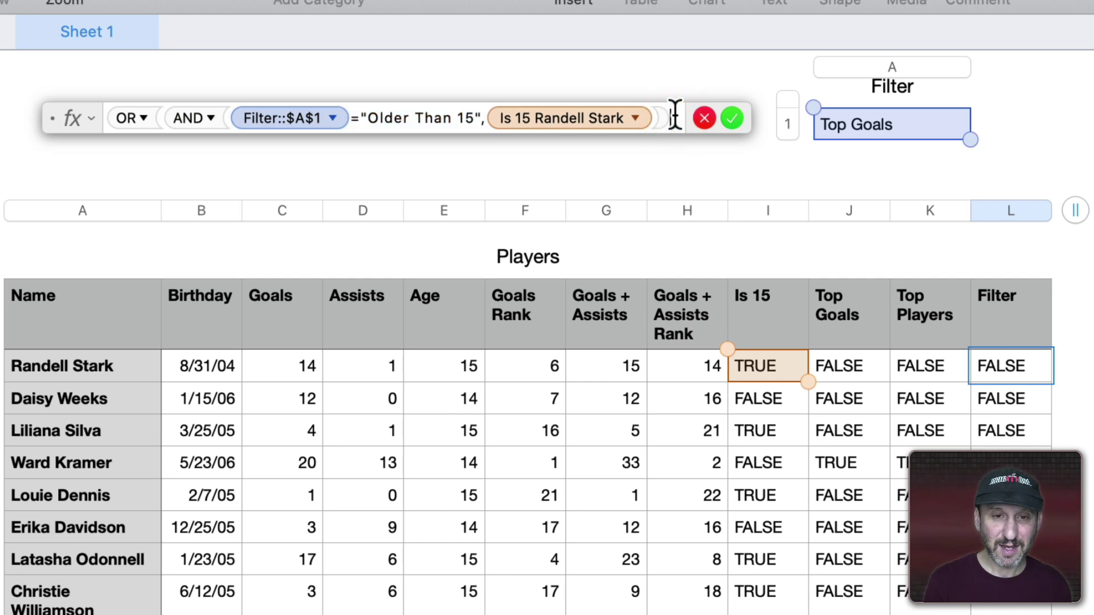
pyautogui.write(',AND(')
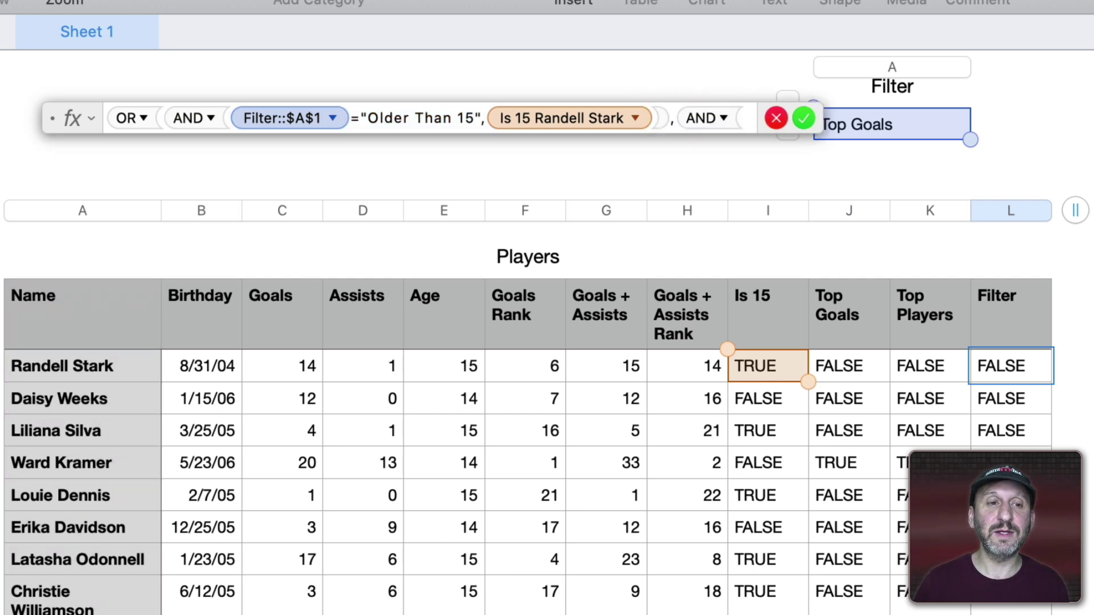
# Add AND(Filter::$A$1="Top Goals",J2) to the OR, lock the reference, and commit
pyautogui.click(876, 124)
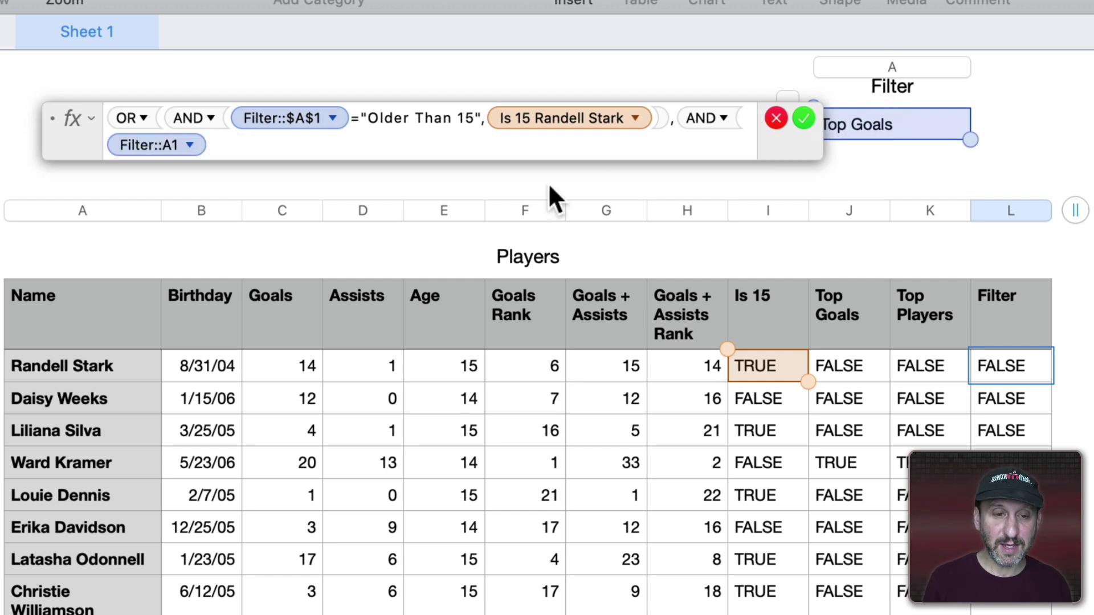
pyautogui.write('="T')
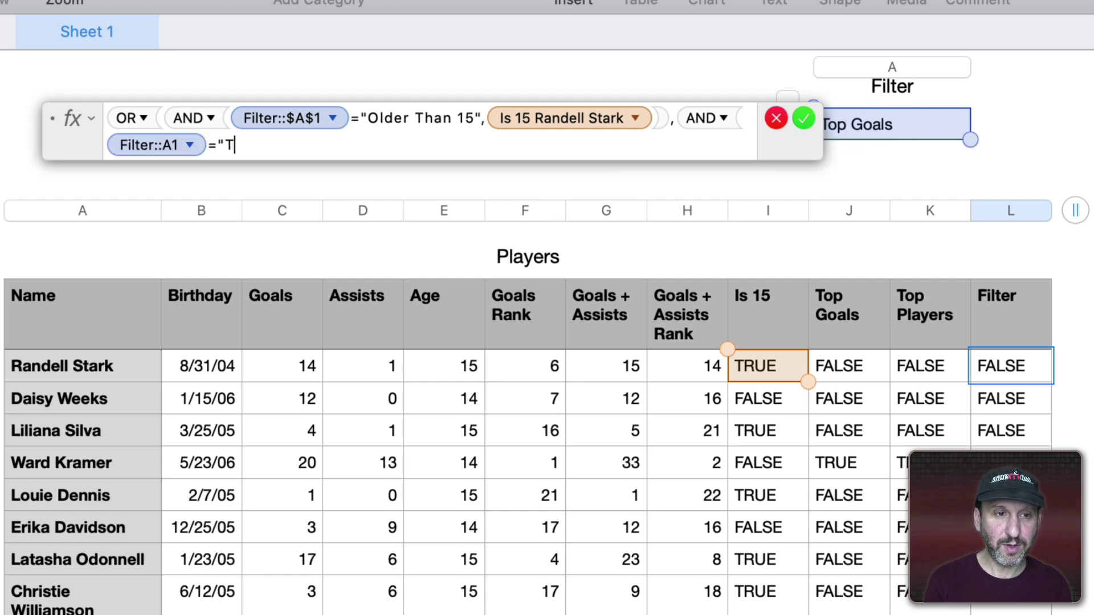
pyautogui.write('op Goals",')
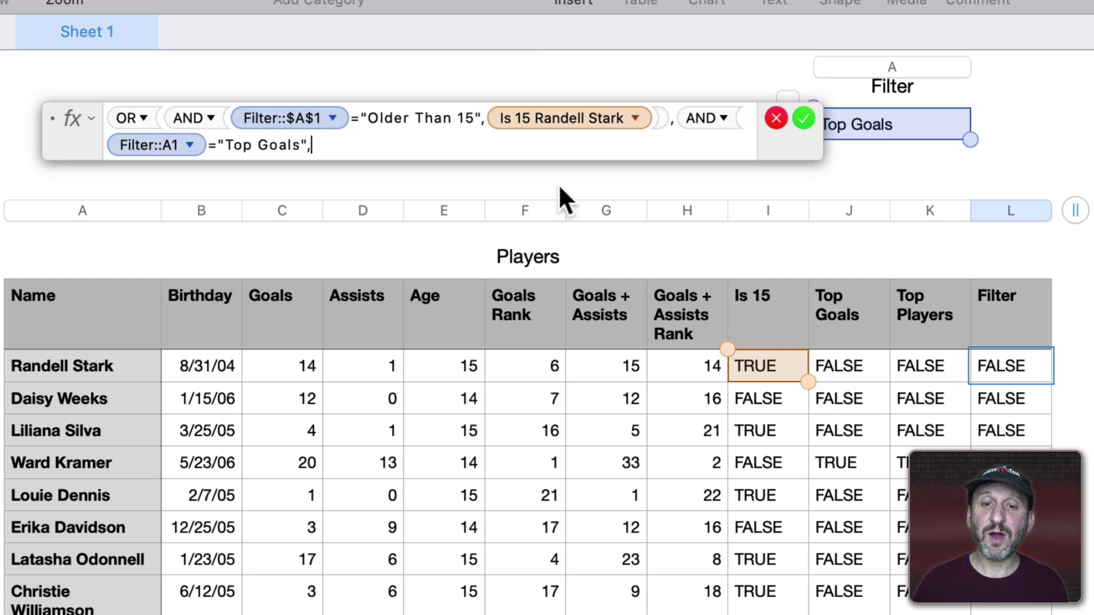
pyautogui.click(853, 370)
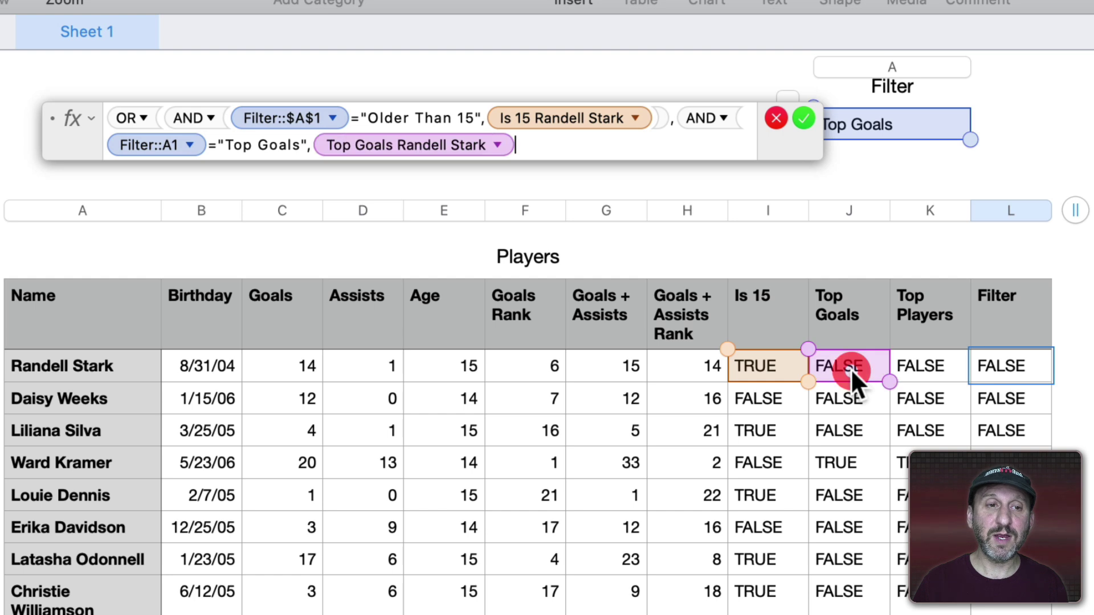
pyautogui.write(')')
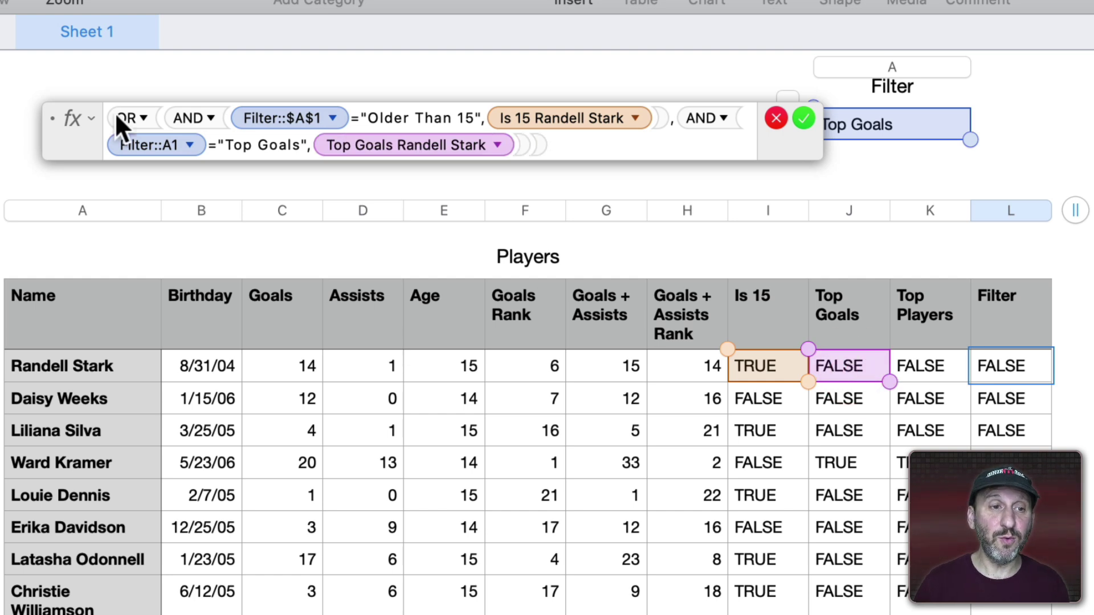
pyautogui.click(190, 144)
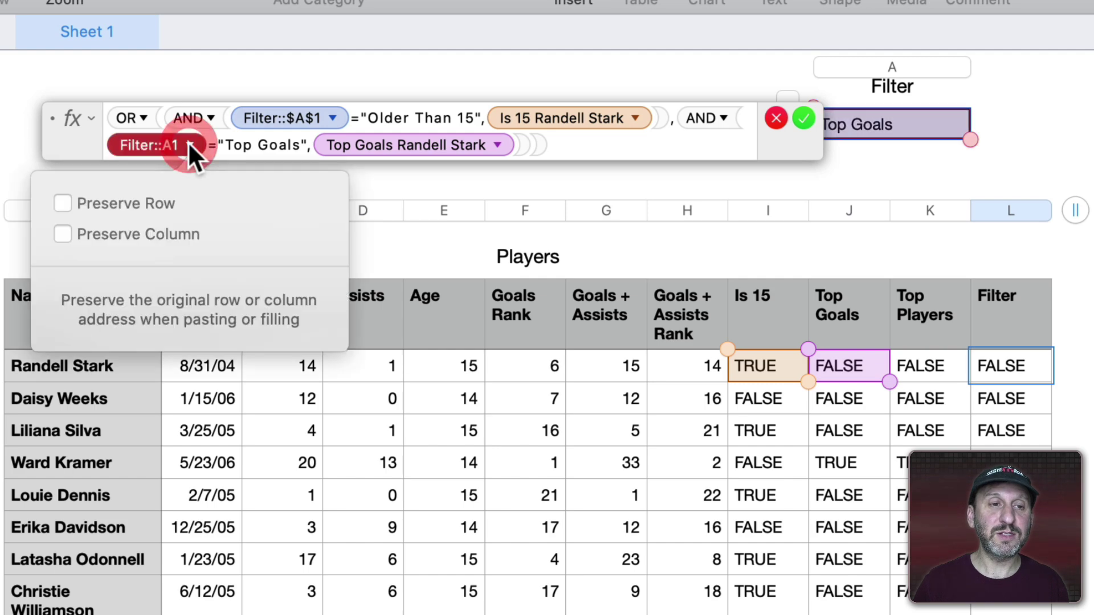
pyautogui.click(106, 202)
pyautogui.click(107, 233)
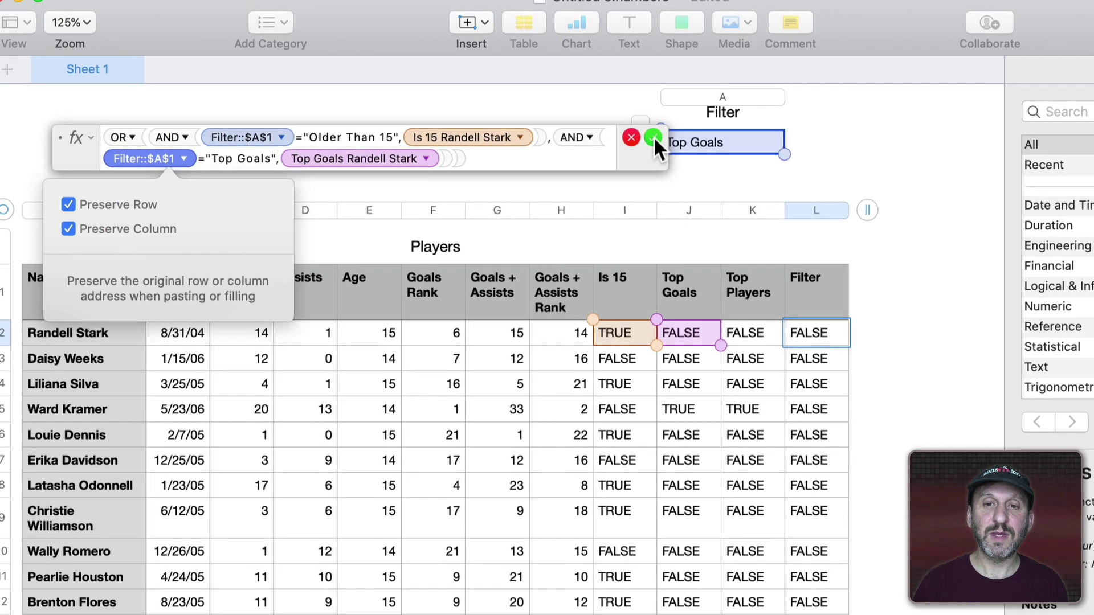
pyautogui.click(654, 137)
pyautogui.click(697, 309)
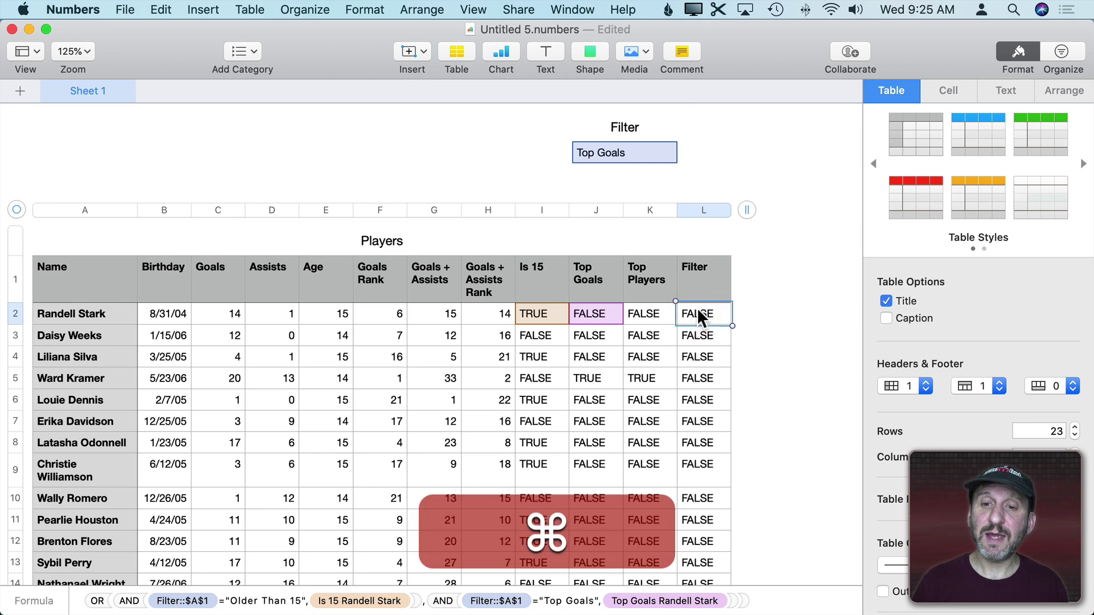
# Fill the updated OR formula from L2 down the whole Filter column
pyautogui.press('super+c')
pyautogui.click(693, 209)
pyautogui.press('super+v')
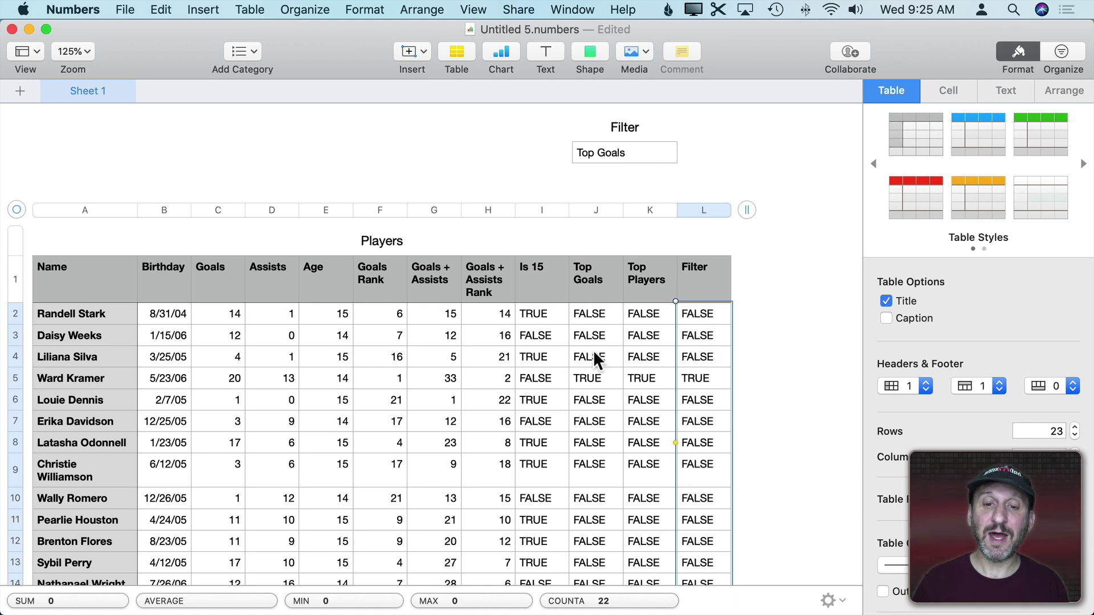
# Switch the filter value back to Older Than 15 and reopen L2's formula
pyautogui.doubleClick(613, 154)
pyautogui.press('super+a')
pyautogui.write('Older')
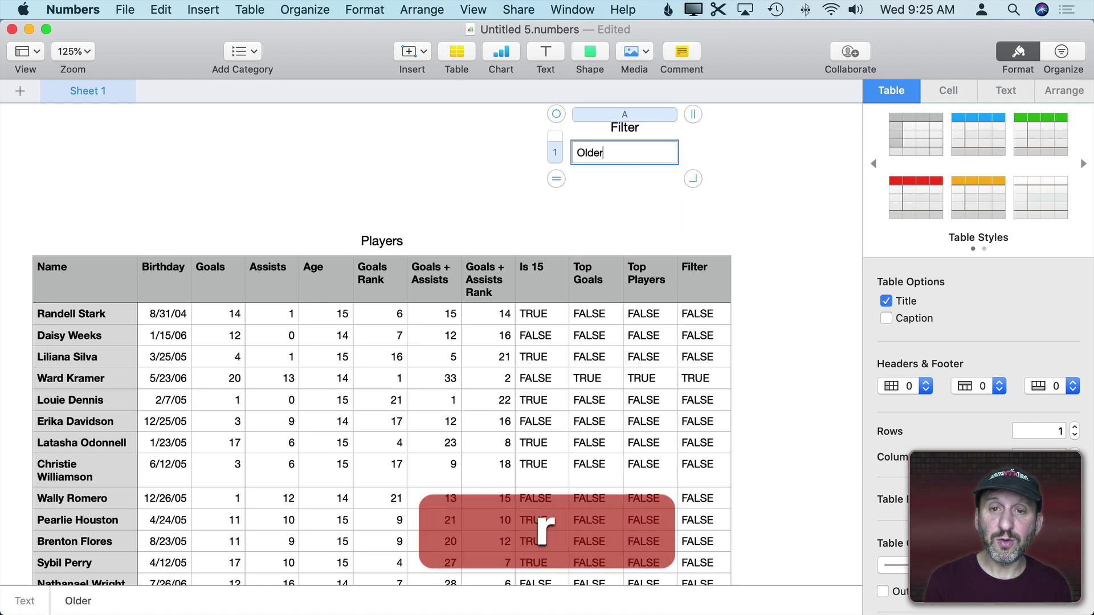
pyautogui.write(' Than 15')
pyautogui.press('Return')
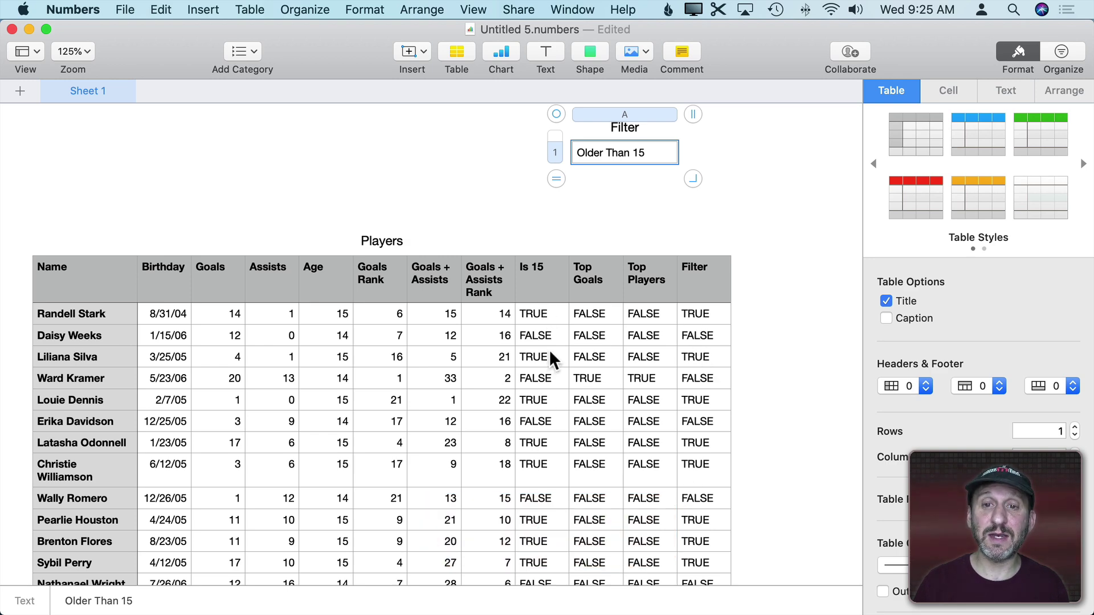
pyautogui.doubleClick(695, 319)
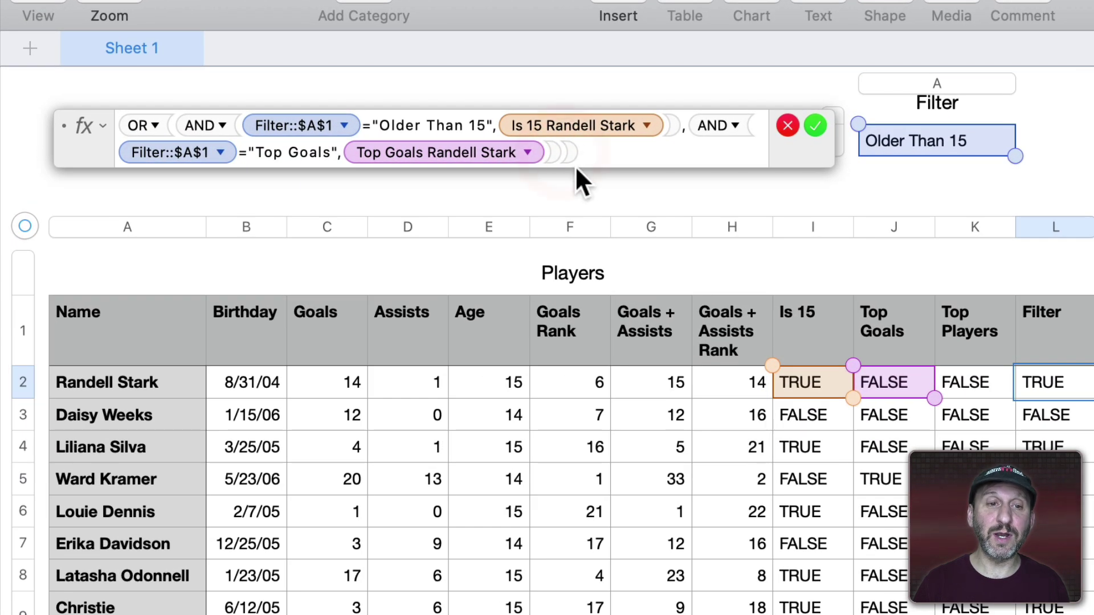
pyautogui.write(',and')
# Add AND(Filter::$A$1="Top Players",K2) to the OR, with the reference locked
pyautogui.press('Return')
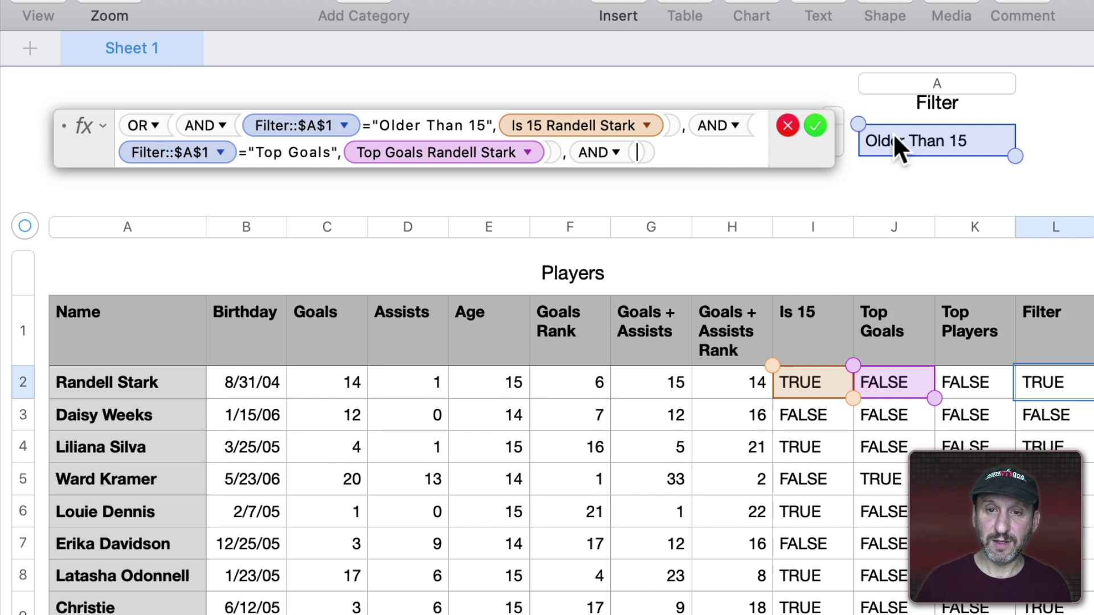
pyautogui.click(925, 136)
pyautogui.write('="')
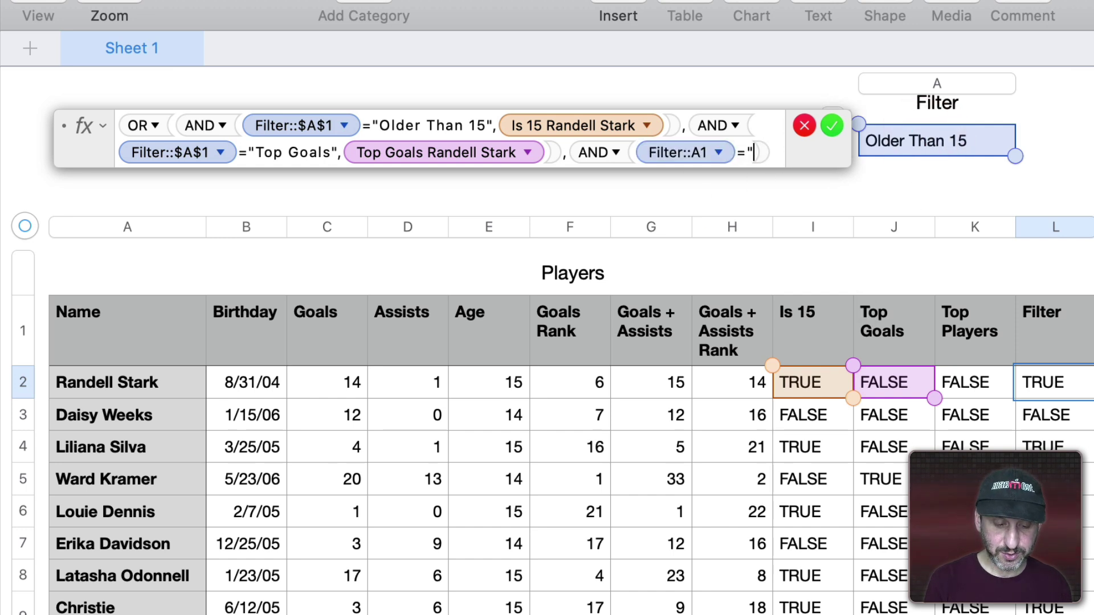
pyautogui.write('Top Players')
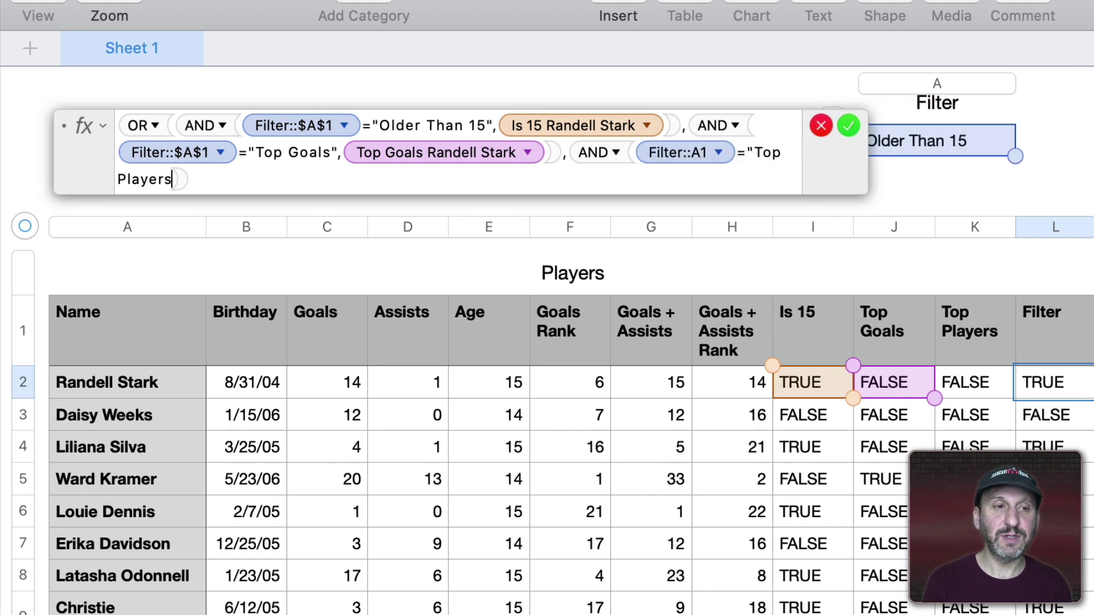
pyautogui.write('",')
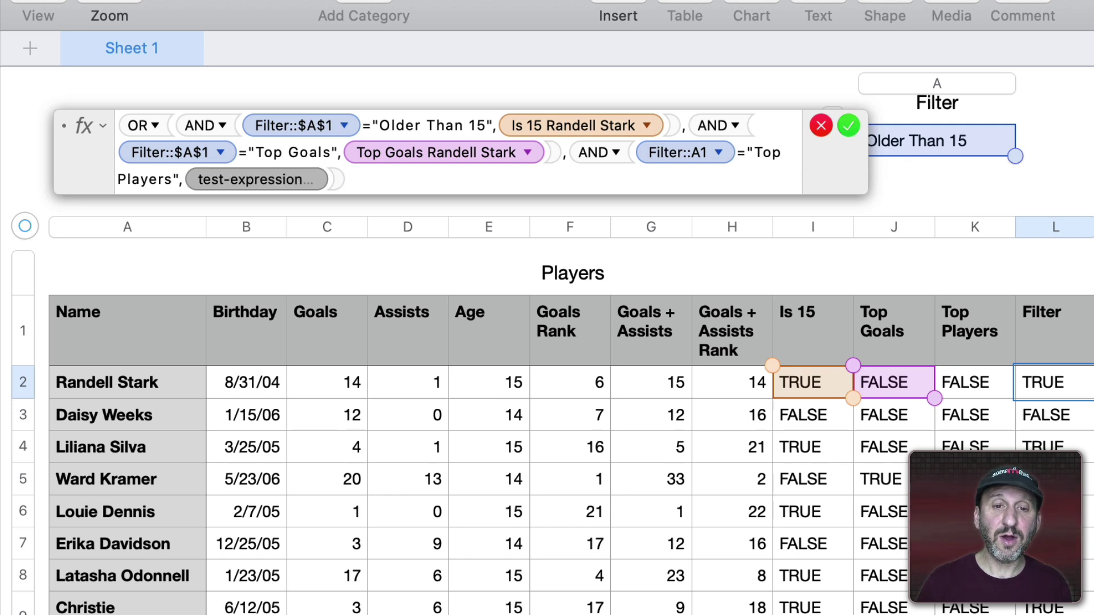
pyautogui.click(967, 382)
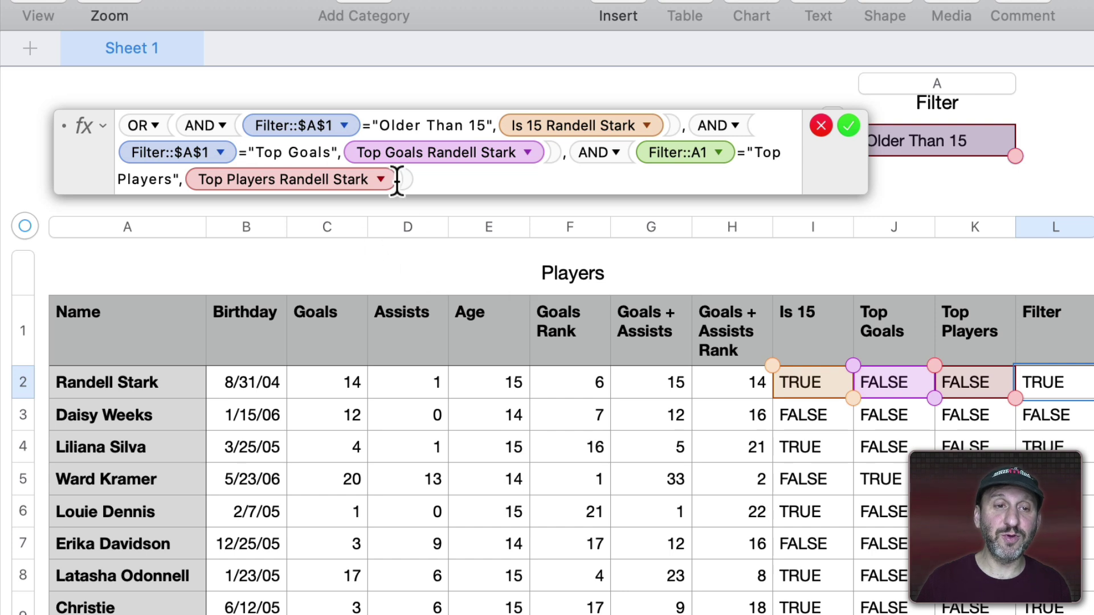
pyautogui.write(')')
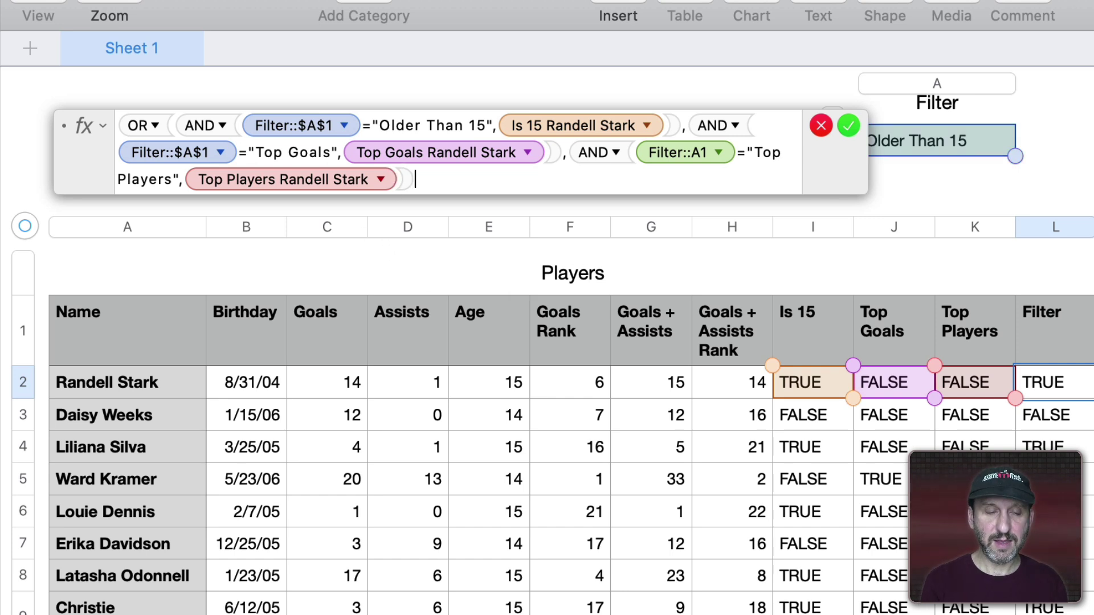
pyautogui.write(')')
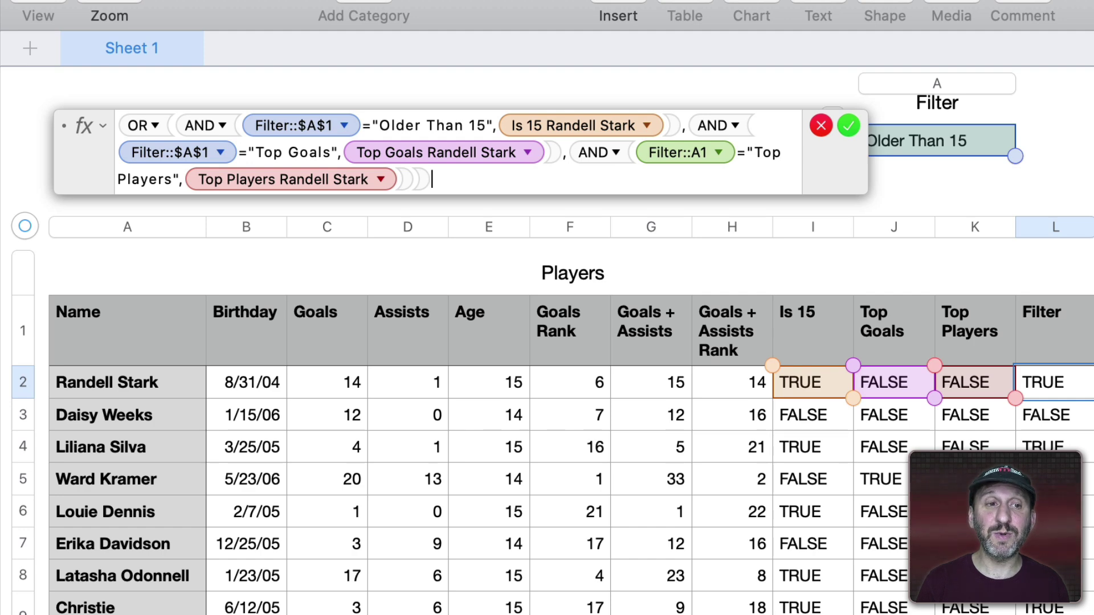
pyautogui.click(714, 140)
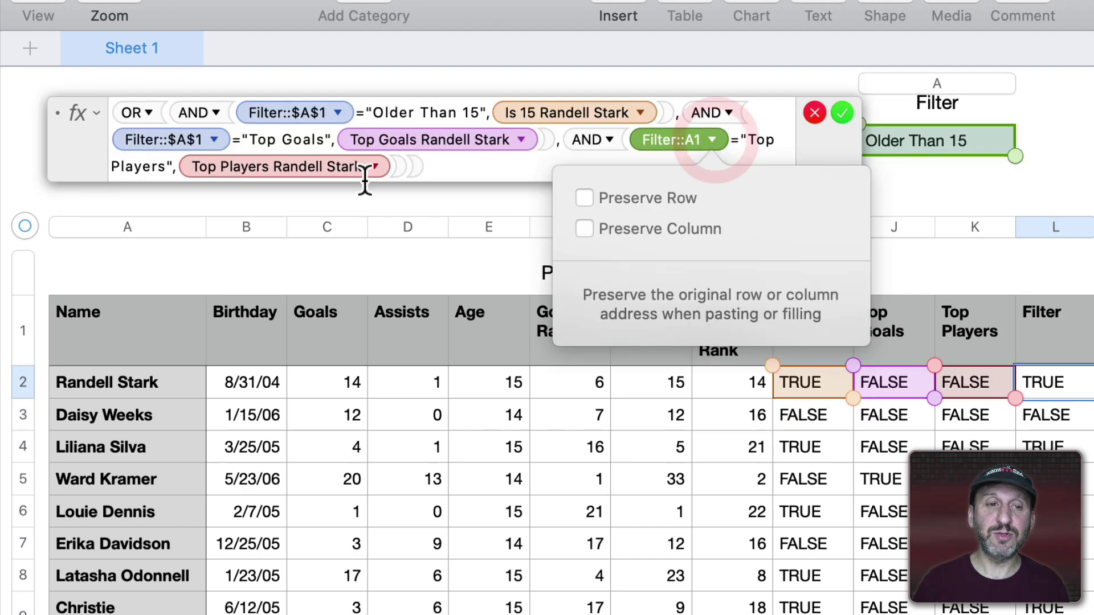
pyautogui.click(586, 198)
pyautogui.click(587, 228)
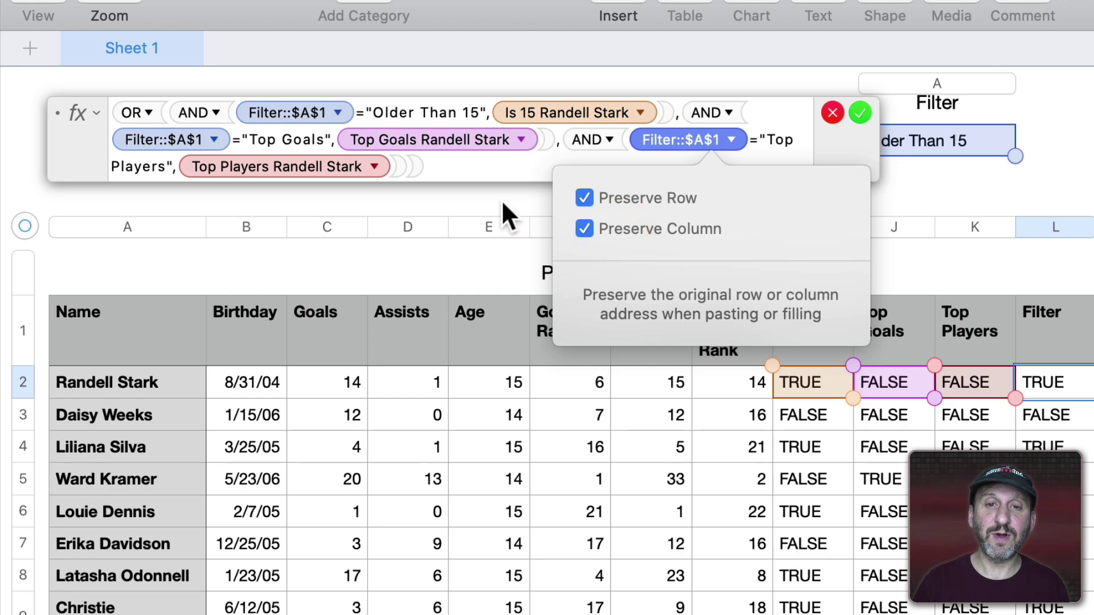
pyautogui.click(860, 112)
pyautogui.click(860, 112)
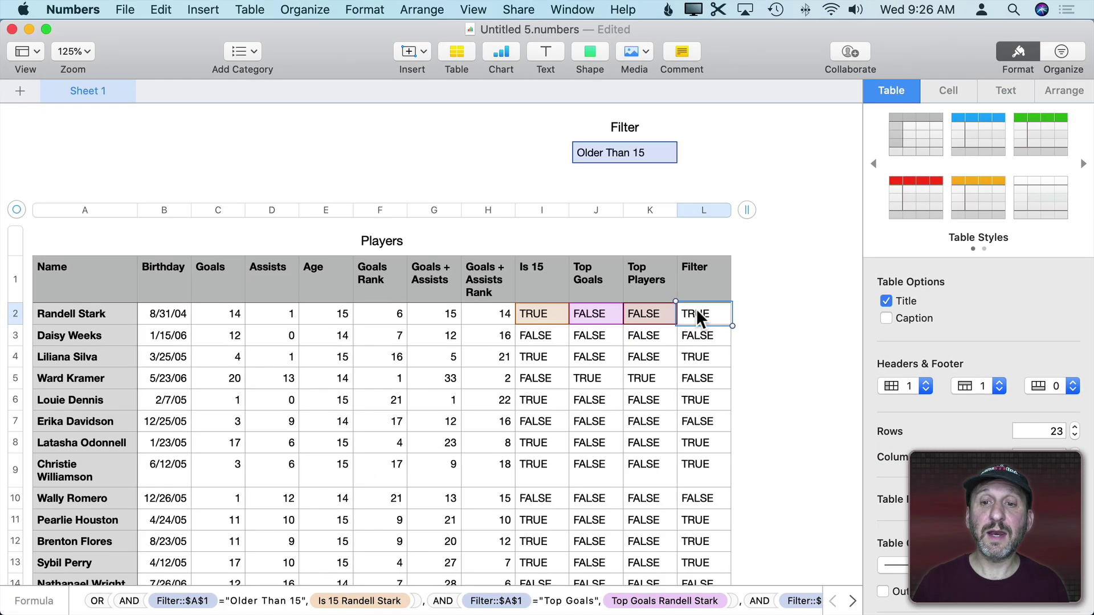
# Fill the finished formula down the Filter column and reopen it for editing
pyautogui.press('super+c')
pyautogui.click(698, 211)
pyautogui.press('super+v')
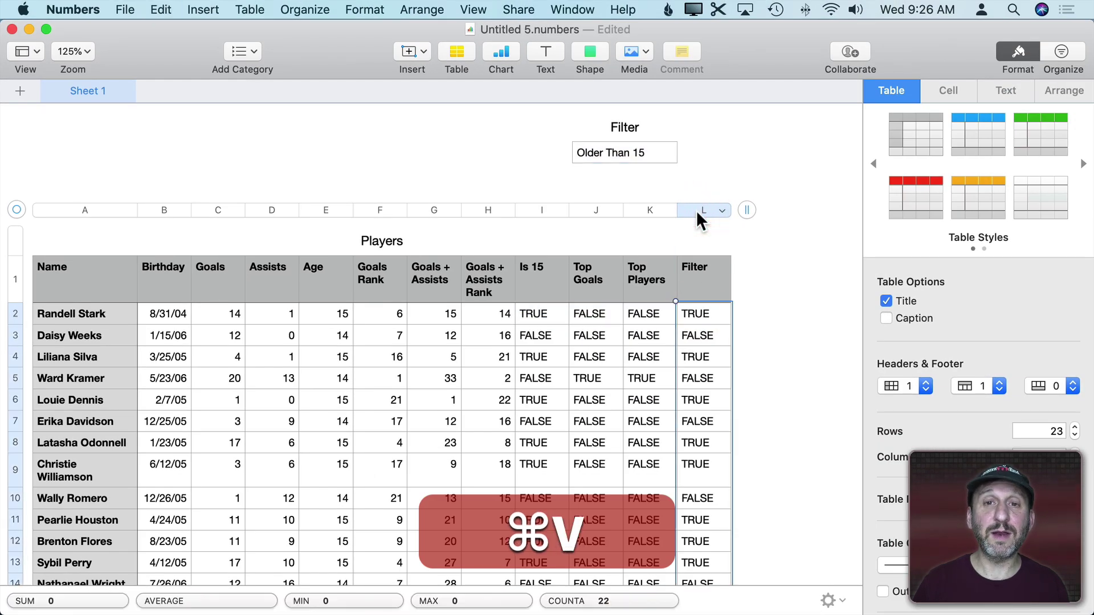
pyautogui.doubleClick(689, 309)
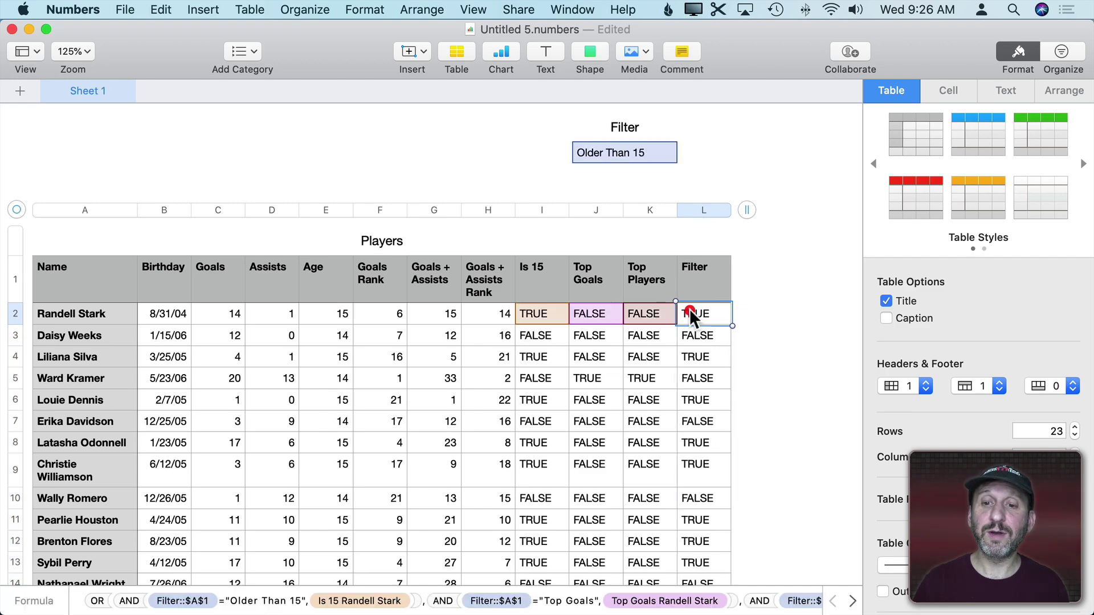
# Insert Filter::$A$1="None" as the first OR condition, with the reference locked
pyautogui.moveTo(689, 309); pyautogui.dragTo(290, 158)
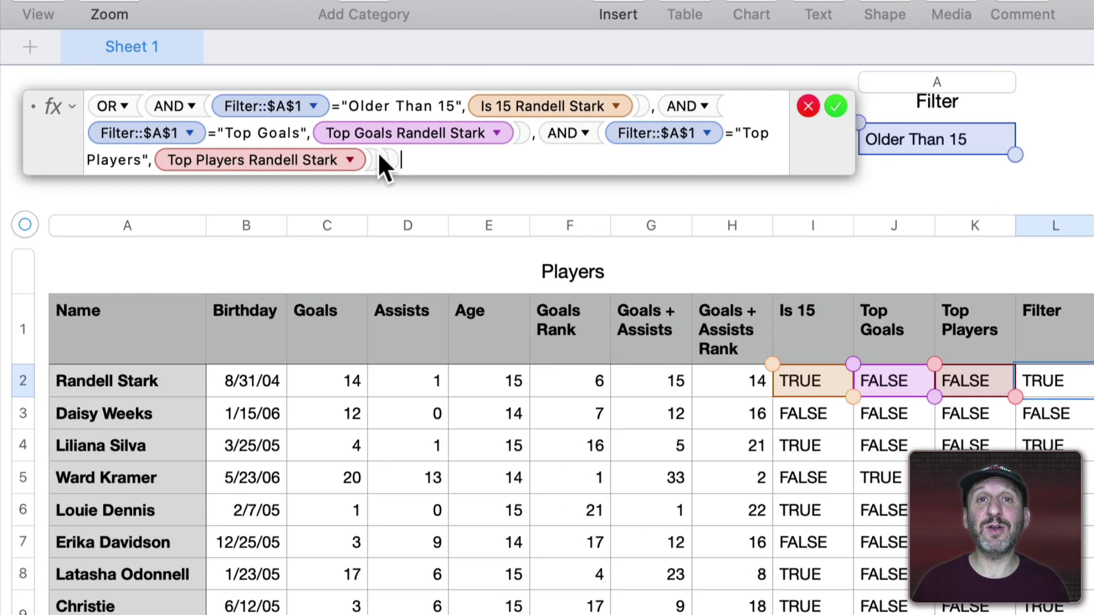
pyautogui.click(142, 106)
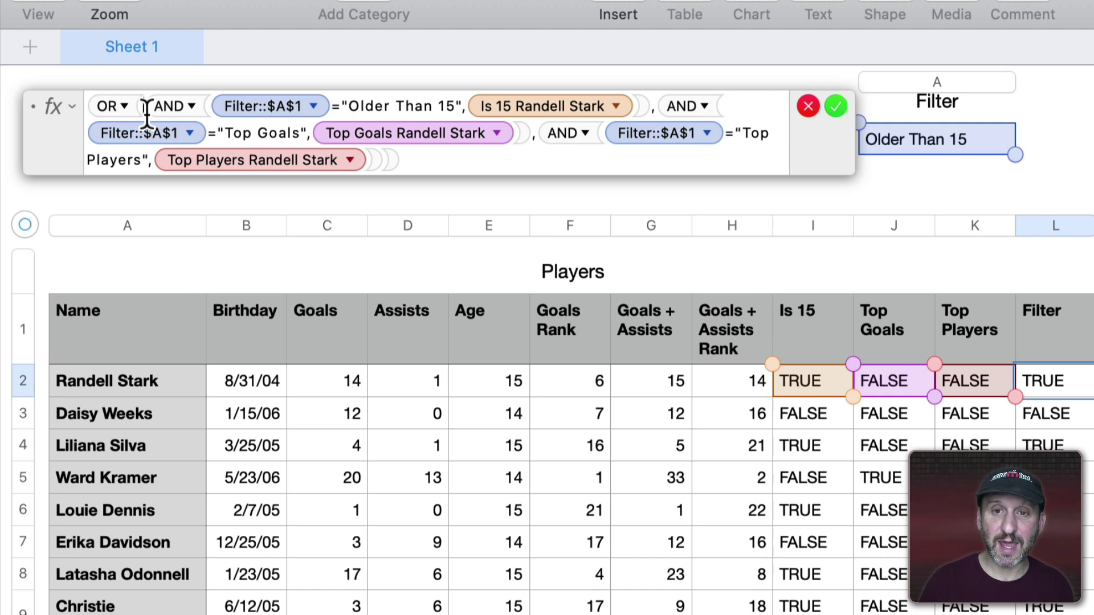
pyautogui.click(904, 142)
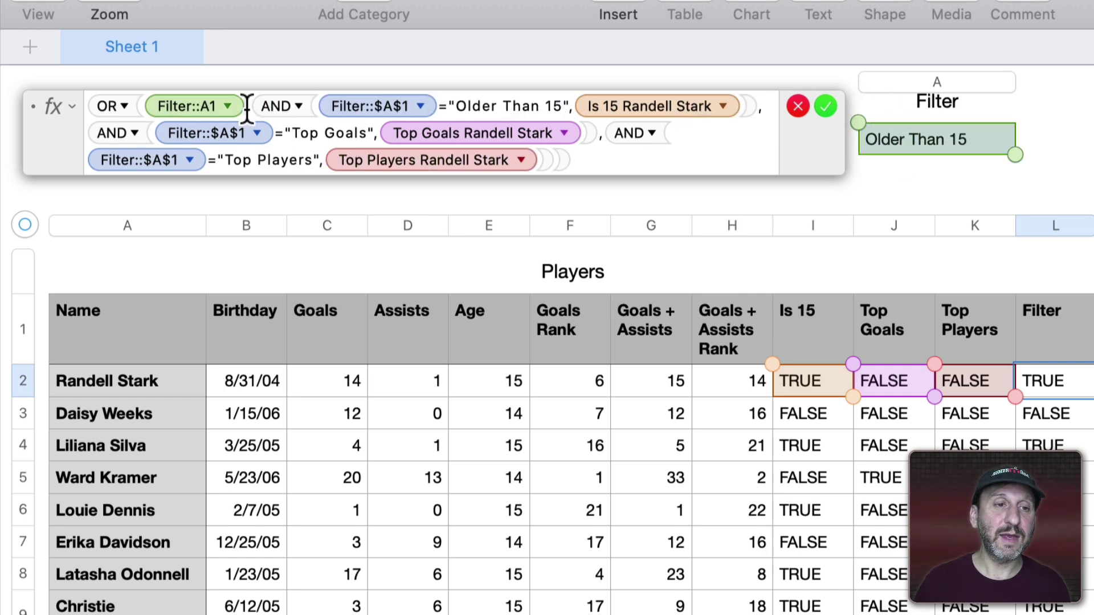
pyautogui.write('="')
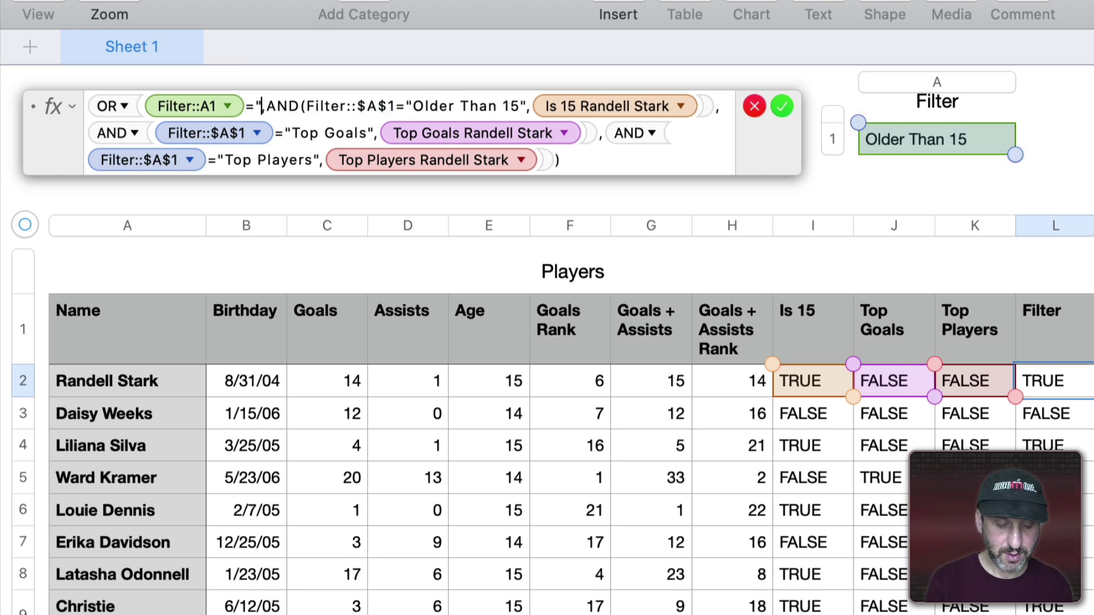
pyautogui.write('None",')
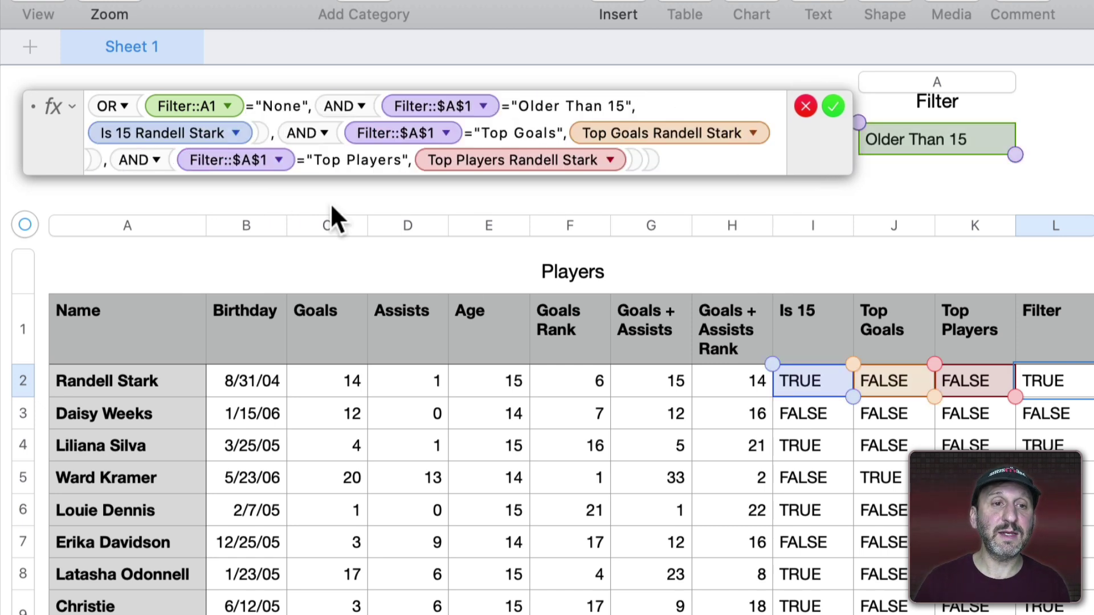
pyautogui.click(226, 108)
pyautogui.click(140, 161)
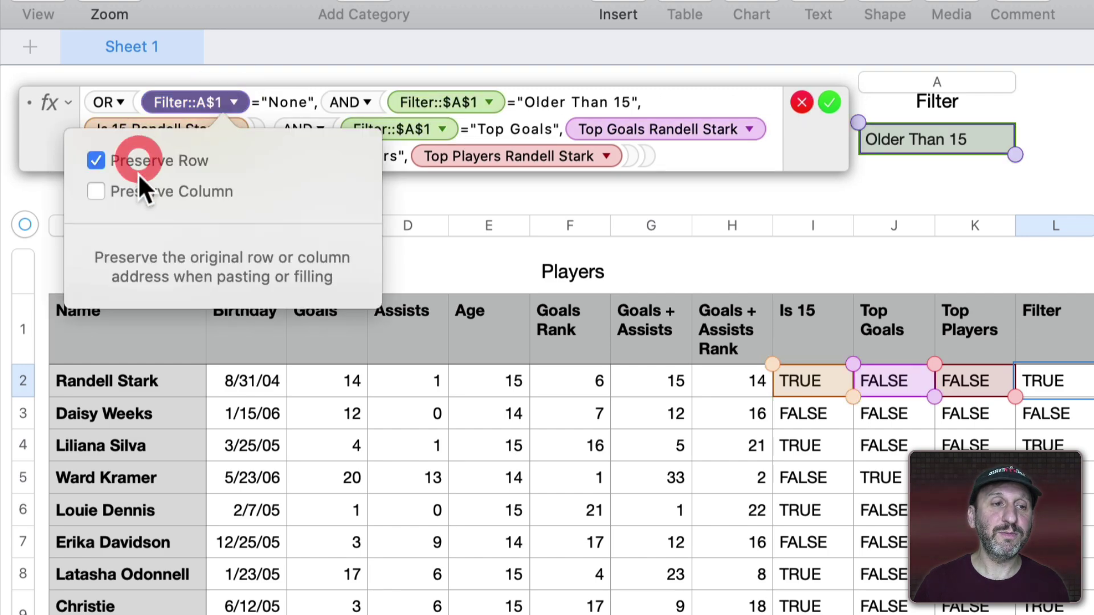
pyautogui.click(129, 191)
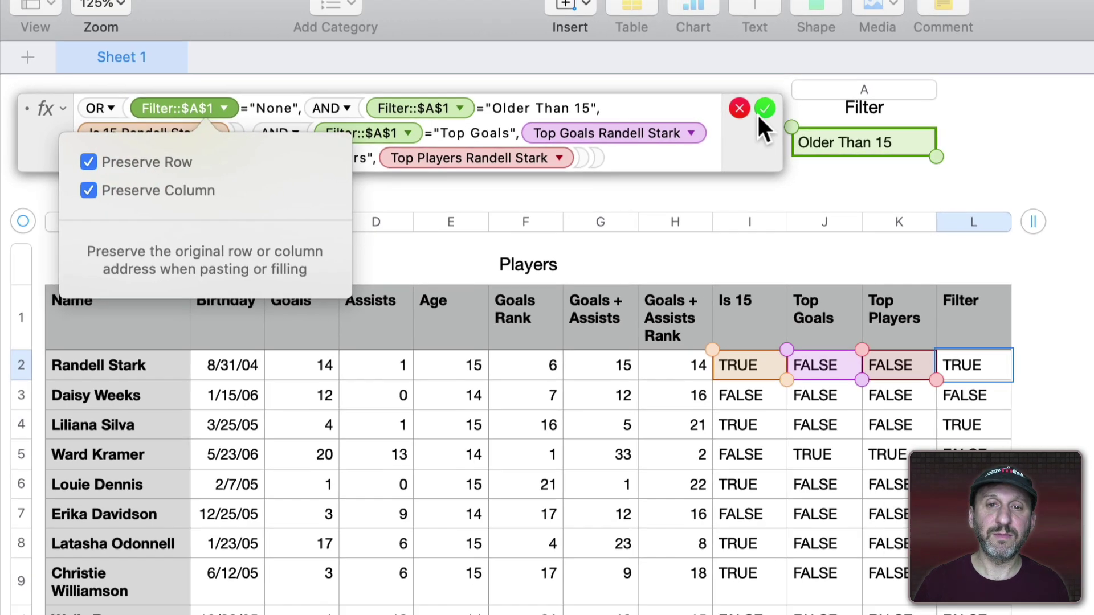
pyautogui.click(763, 109)
# Paste the updated Filter formula from L2 down the whole column
pyautogui.press('super+c')
pyautogui.click(701, 210)
pyautogui.press('super+v')
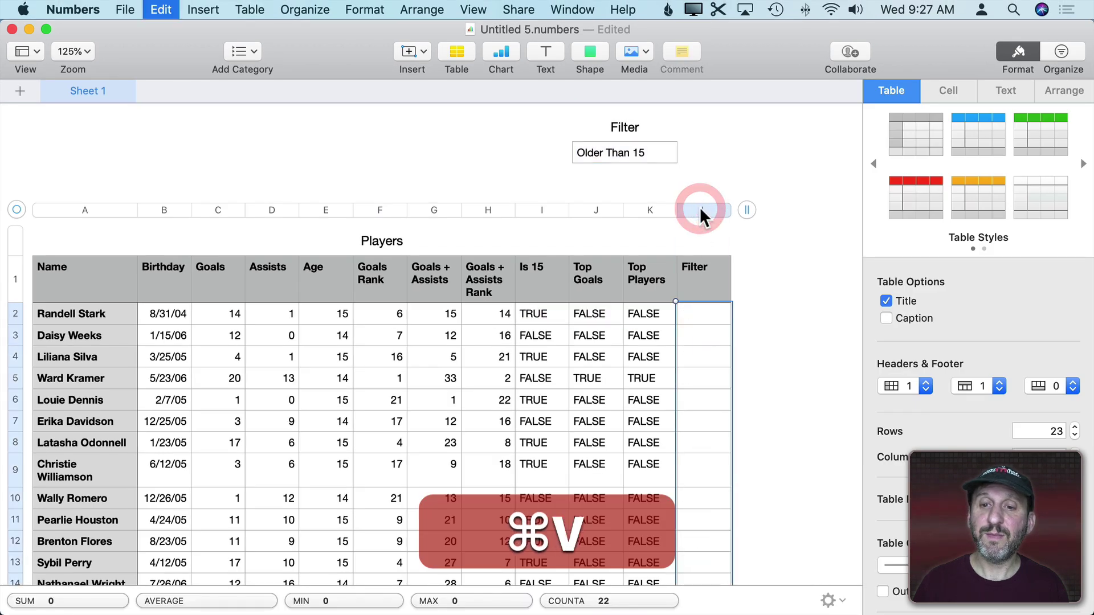
# Replace the filter choice cell's text with None
pyautogui.doubleClick(625, 152)
pyautogui.press('super+a')
pyautogui.write('N')
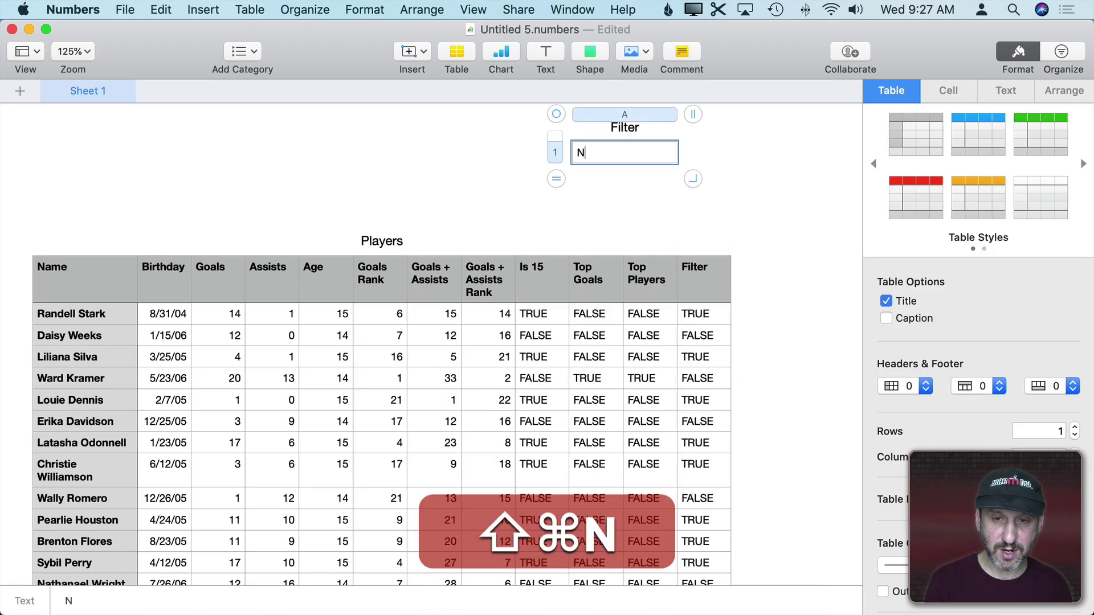
pyautogui.write('one')
pyautogui.press('Return')
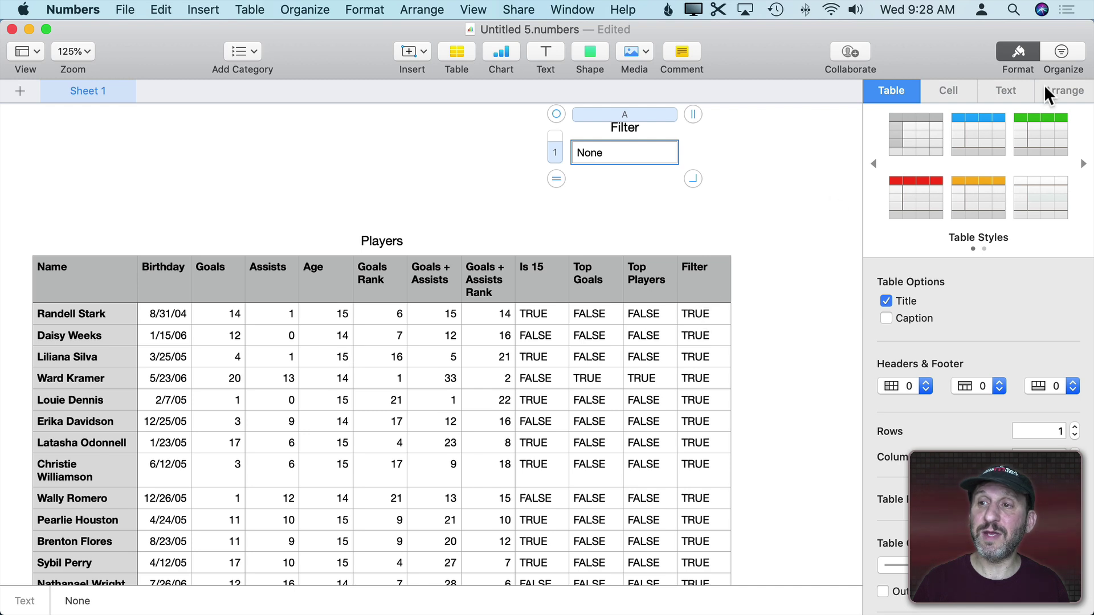
# Add an Organize filter rule showing only rows whose Filter column text is TRUE
pyautogui.click(1060, 54)
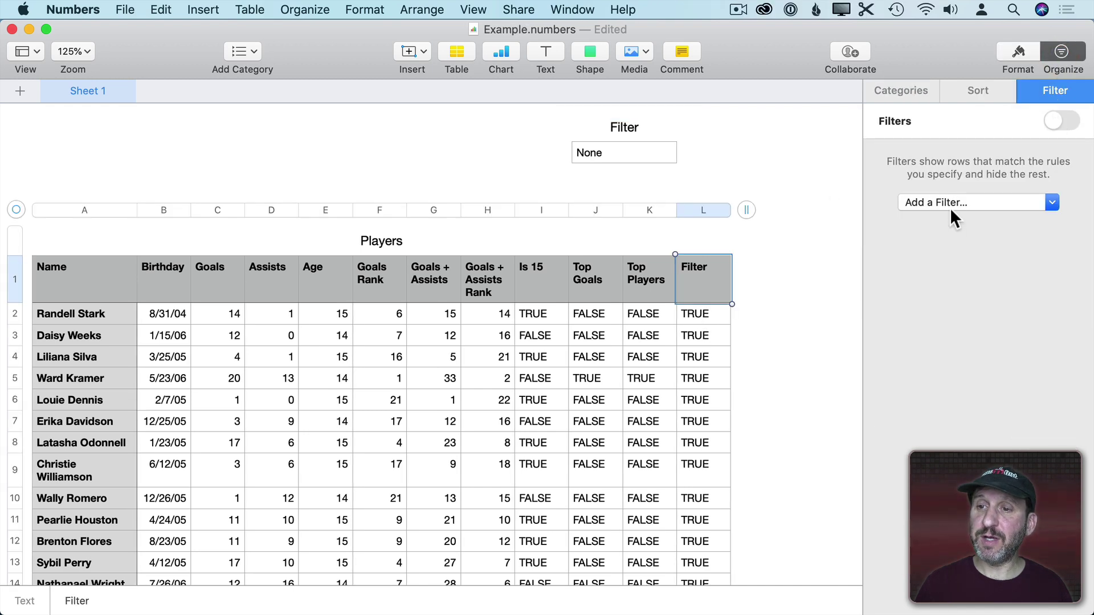
pyautogui.click(950, 205)
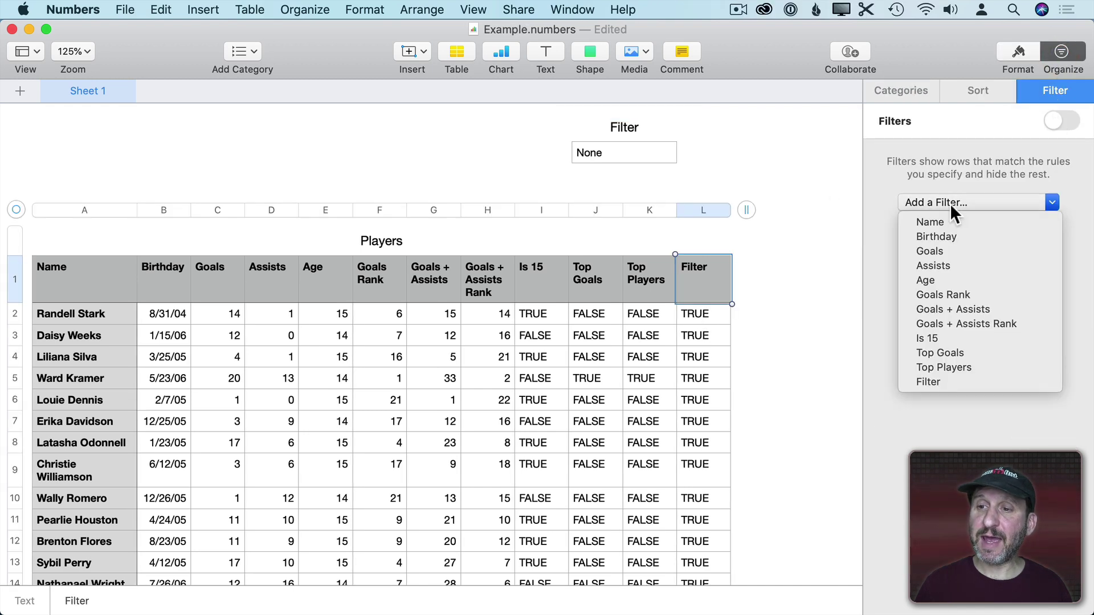
pyautogui.click(943, 383)
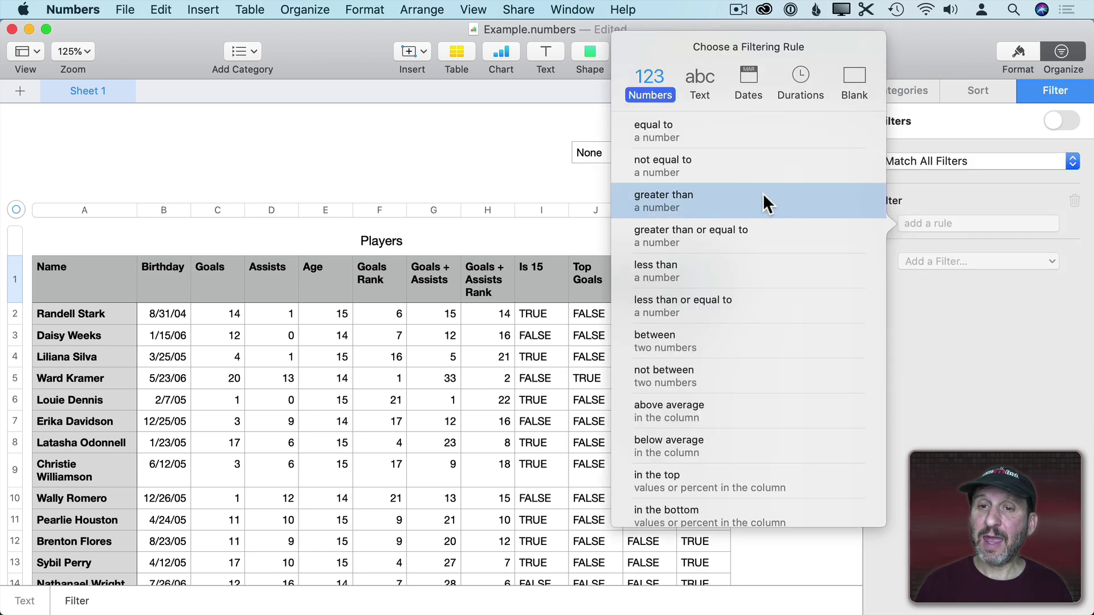
pyautogui.click(699, 83)
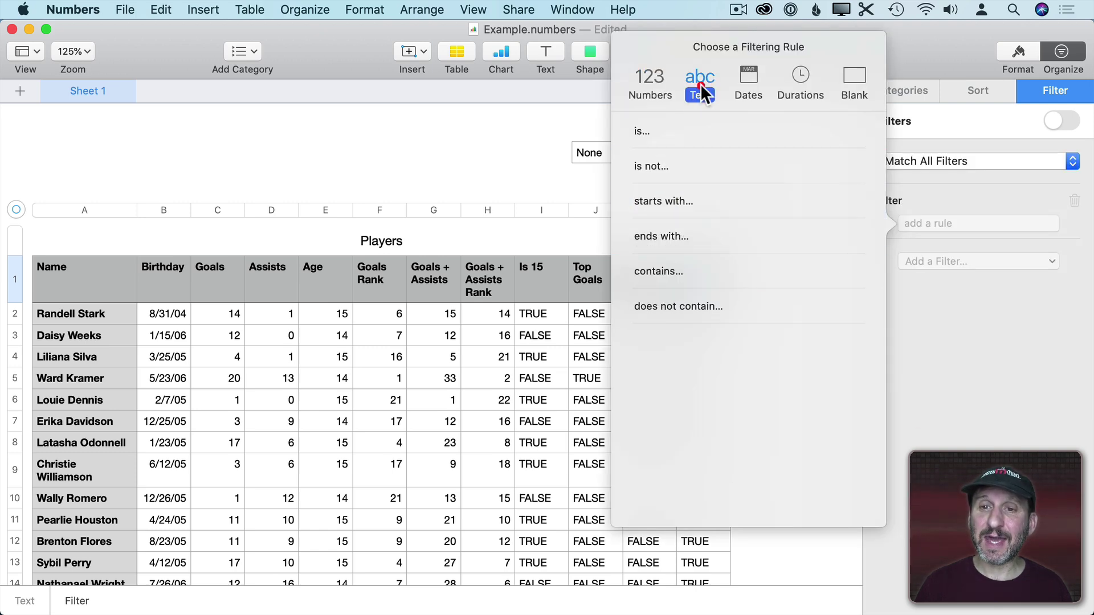
pyautogui.click(651, 128)
pyautogui.click(923, 251)
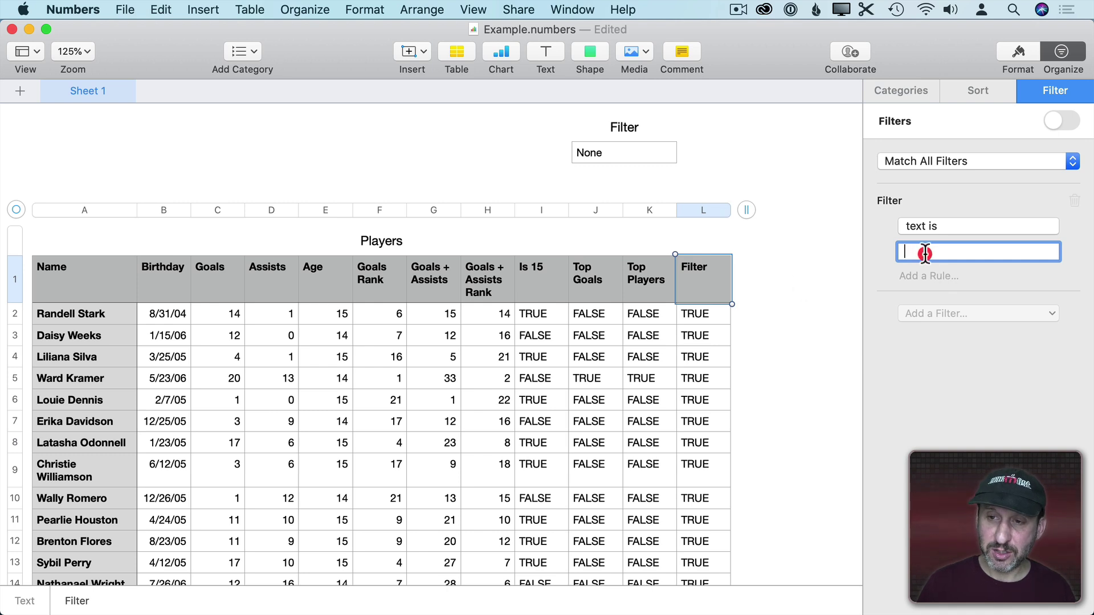
pyautogui.write('TRUE')
pyautogui.hotkey('shift', 'Return')
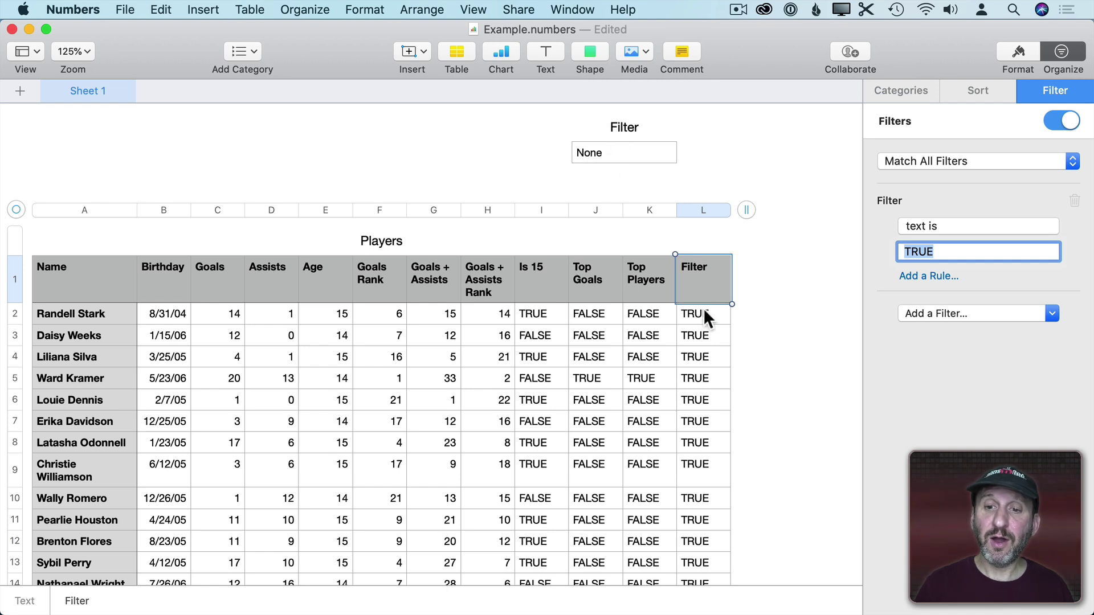
pyautogui.click(750, 259)
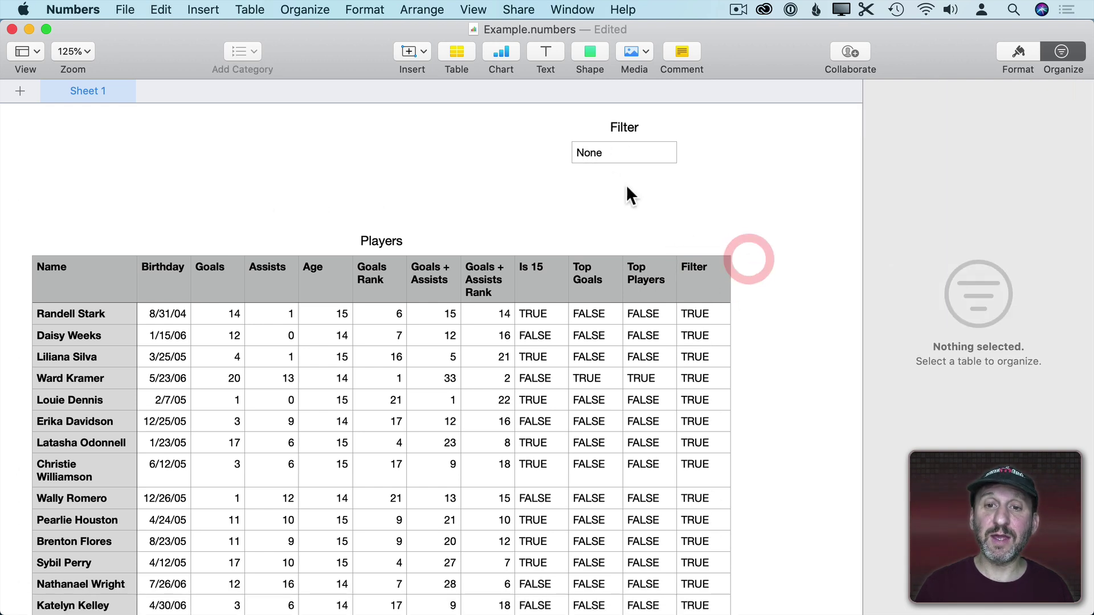
# Change the filter choice to Older Than 15 to apply the table filter
pyautogui.doubleClick(596, 153)
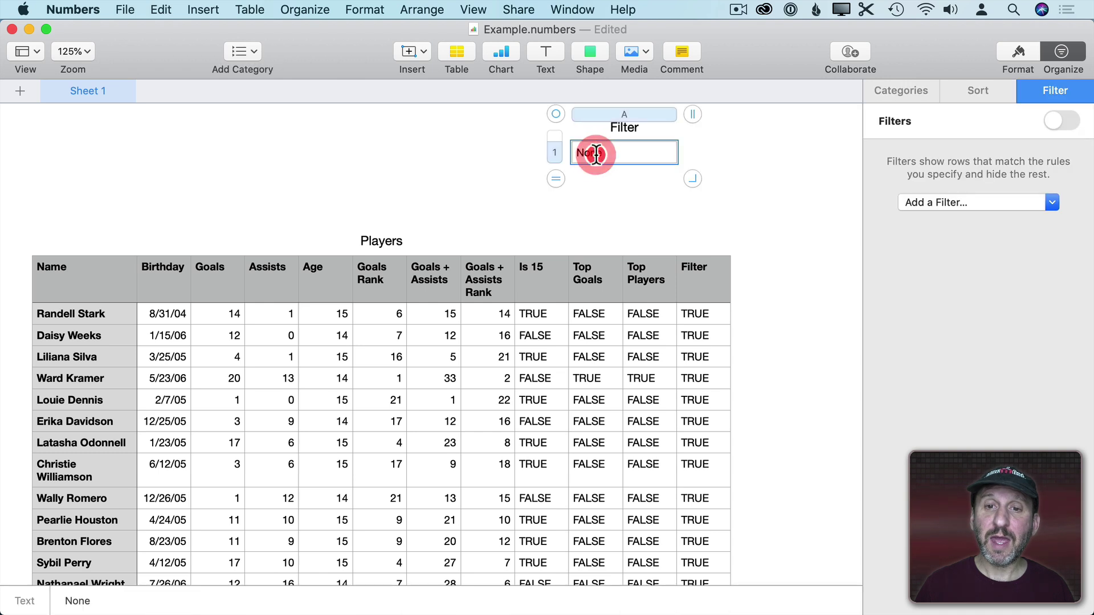
pyautogui.press('super+a')
pyautogui.write('Old')
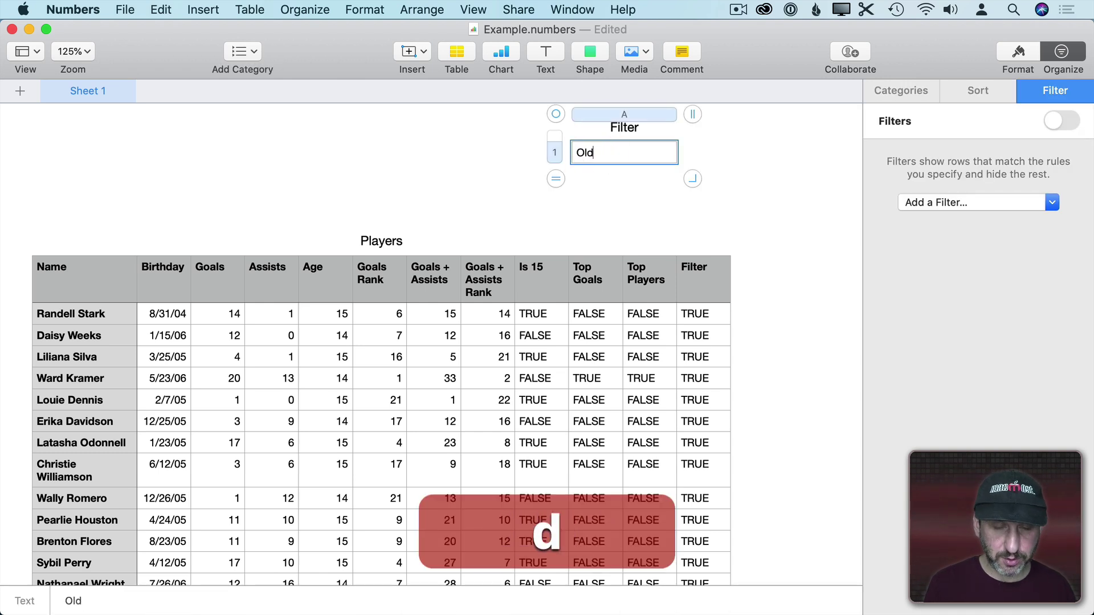
pyautogui.write('er Than 15')
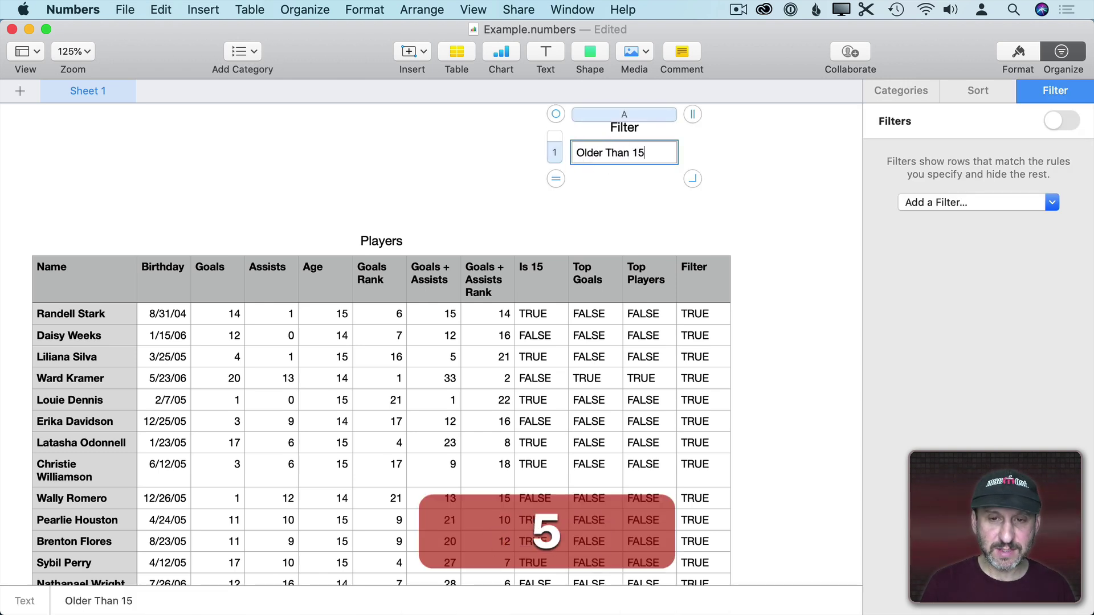
pyautogui.press('Return')
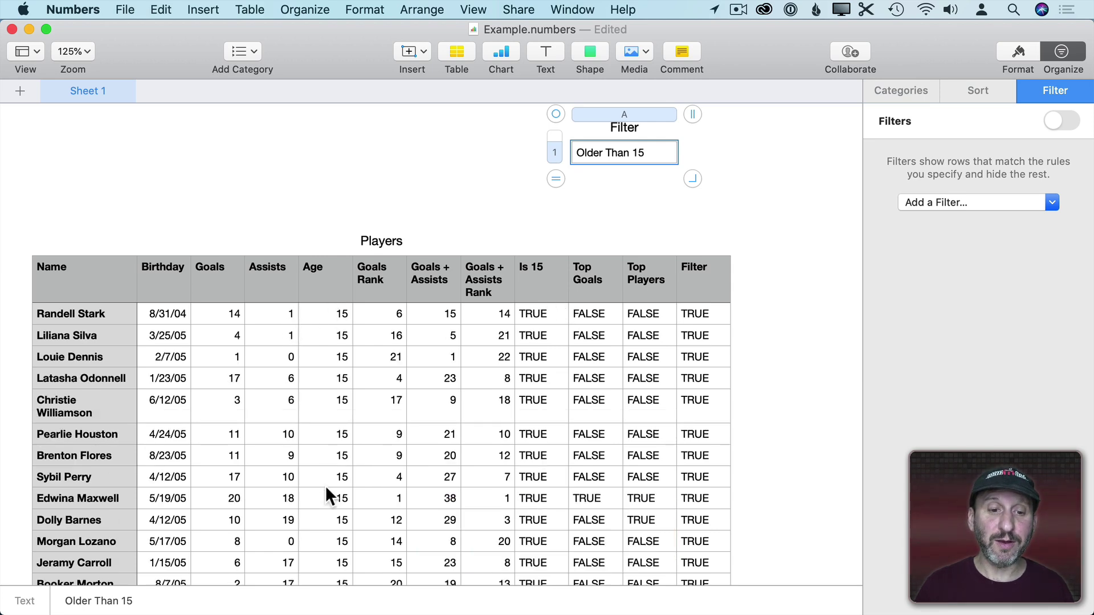
pyautogui.scroll(-3, 326, 486)
pyautogui.scroll(3, 325, 486)
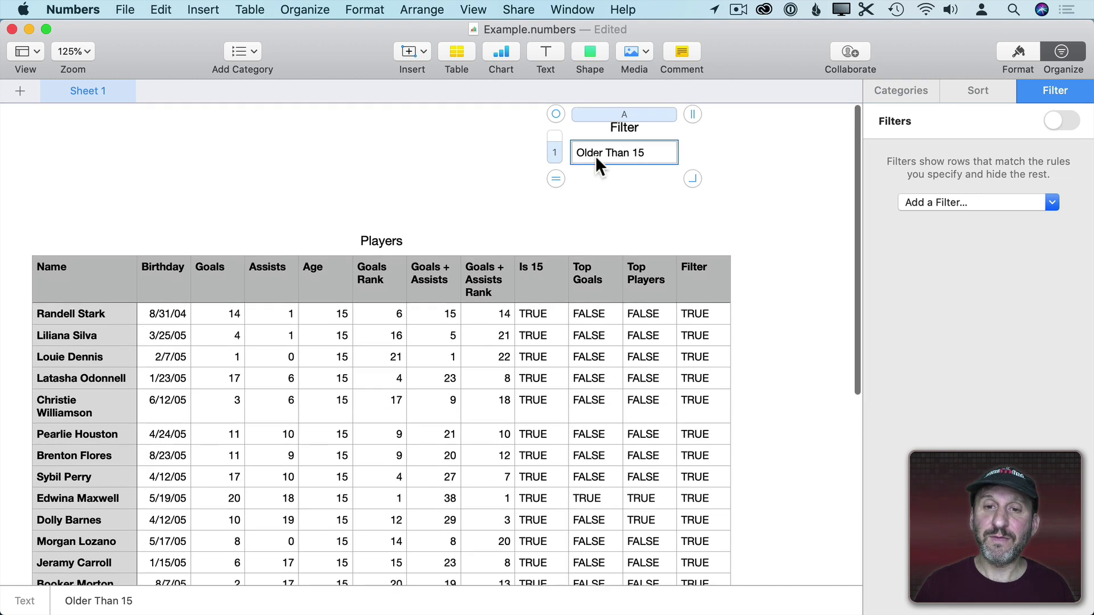
# Change the filter choice to Top Goals, leaving three scorers, and inspect a Filter formula
pyautogui.doubleClick(596, 163)
pyautogui.press('super+a')
pyautogui.write('Top ')
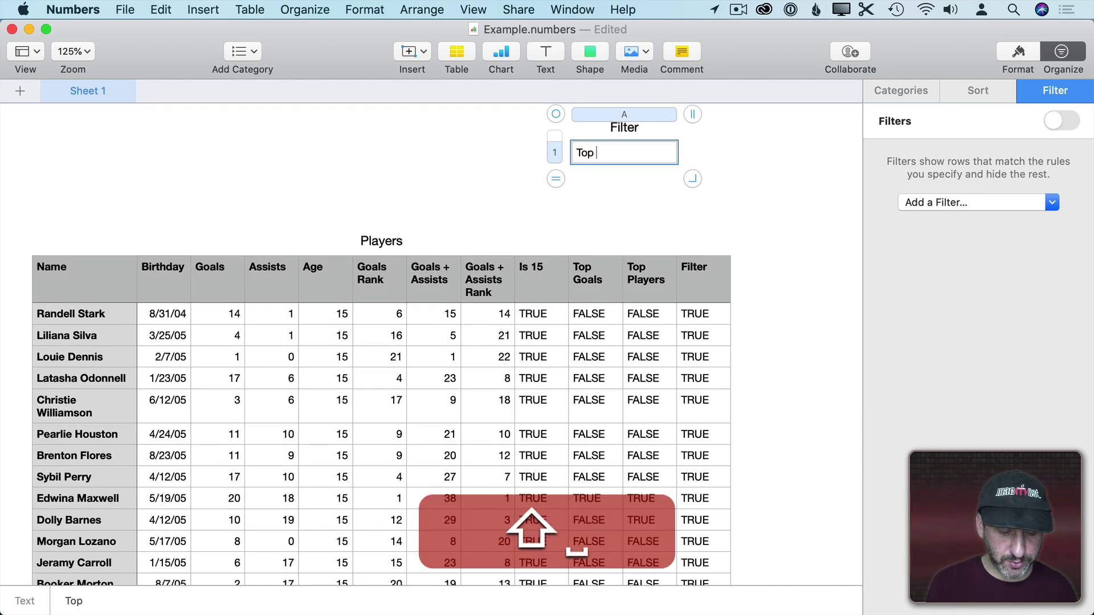
pyautogui.write('Goals')
pyautogui.press('Return')
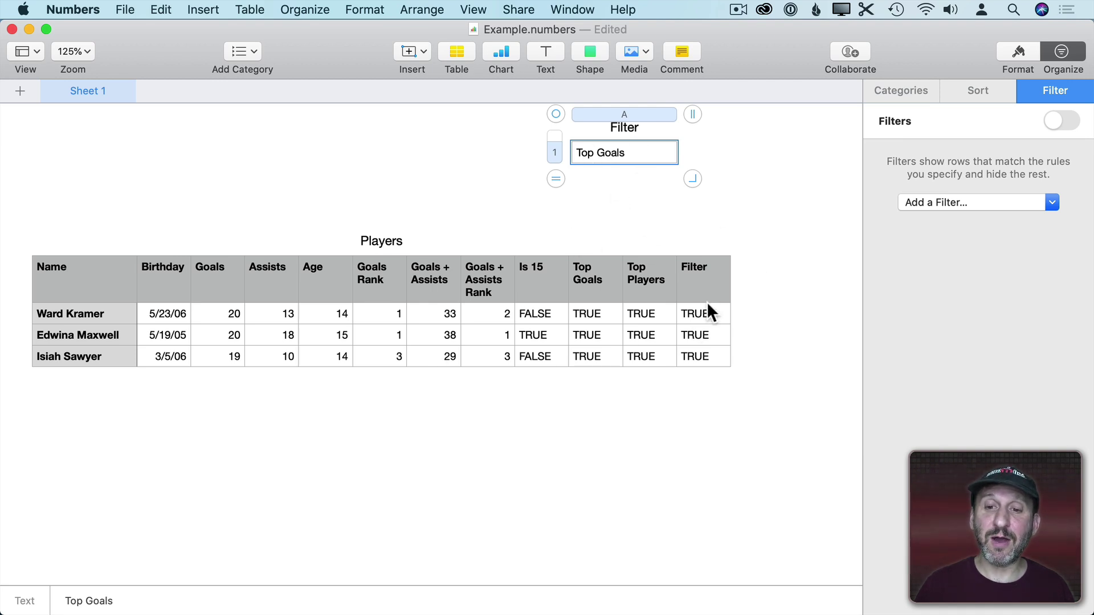
pyautogui.click(693, 313)
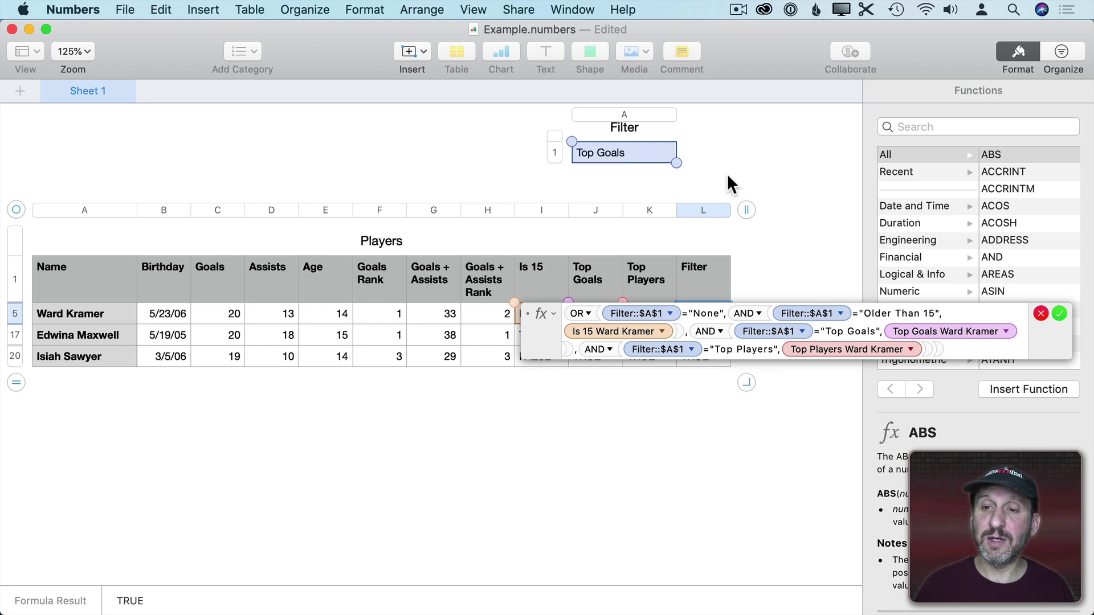
# Leave the formula unchanged and give the Filter cell the Pop-Up Menu data format
pyautogui.click(1042, 310)
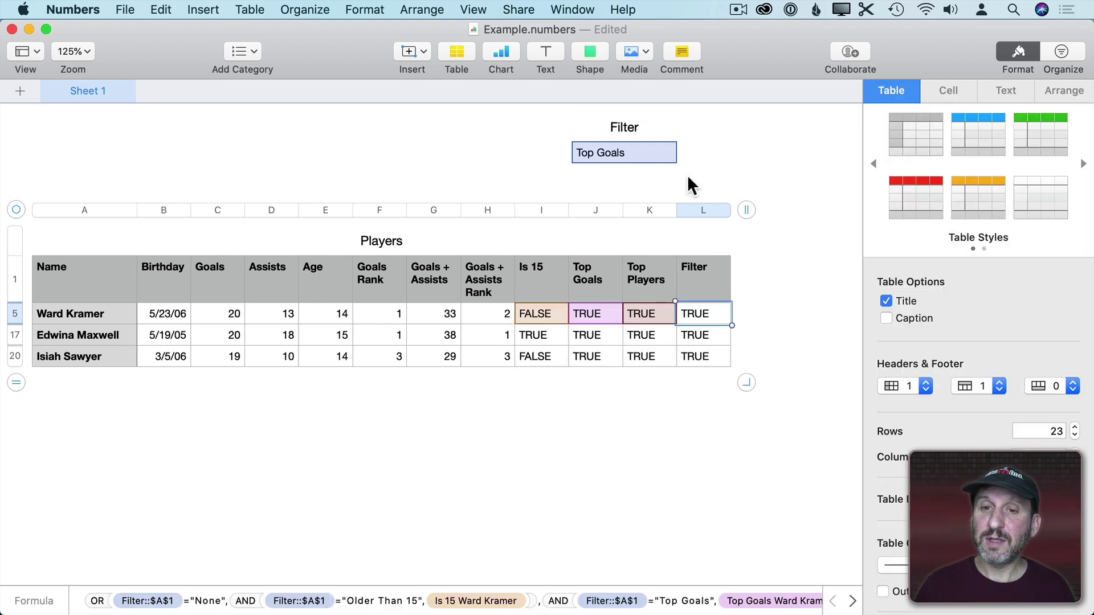
pyautogui.click(603, 157)
pyautogui.click(938, 92)
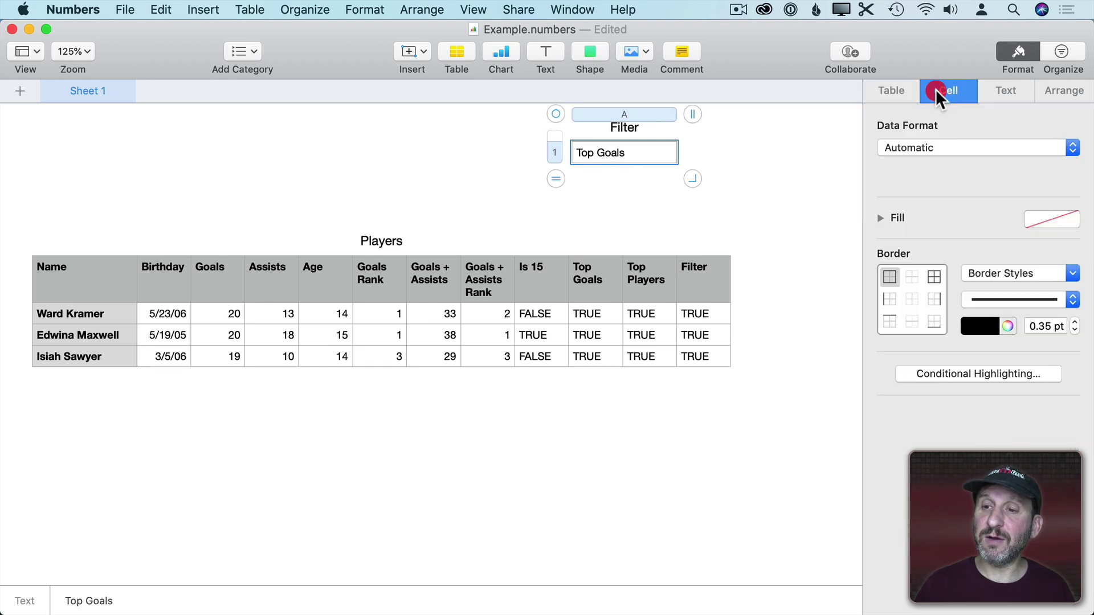
pyautogui.click(938, 146)
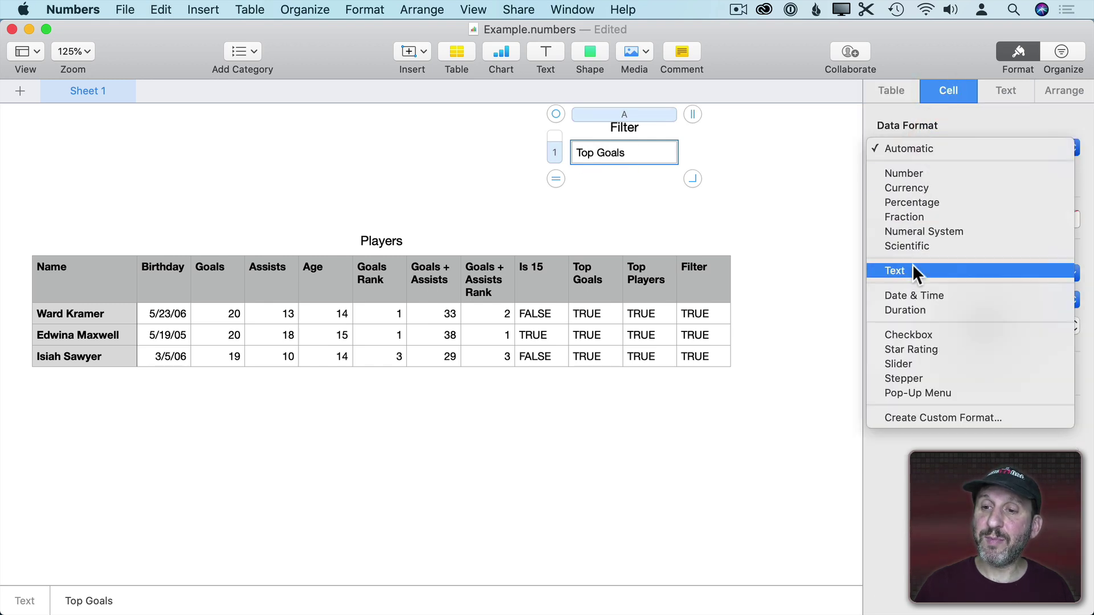
pyautogui.click(906, 395)
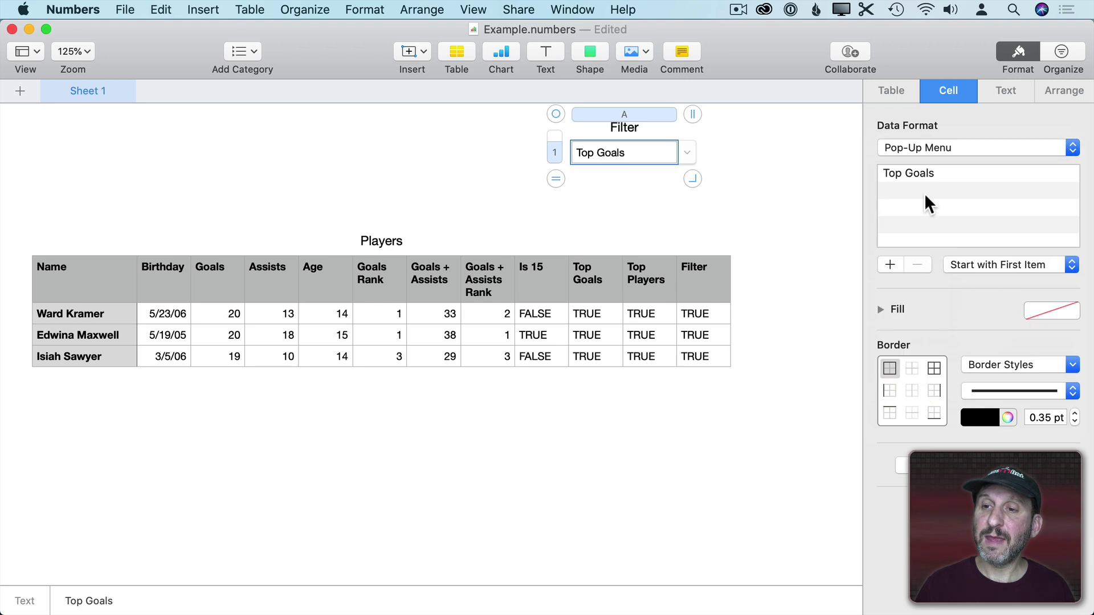
# Add Older Than 15, Top Players and None, ordering None first and Older Than 15 before Top Goals
pyautogui.click(889, 259)
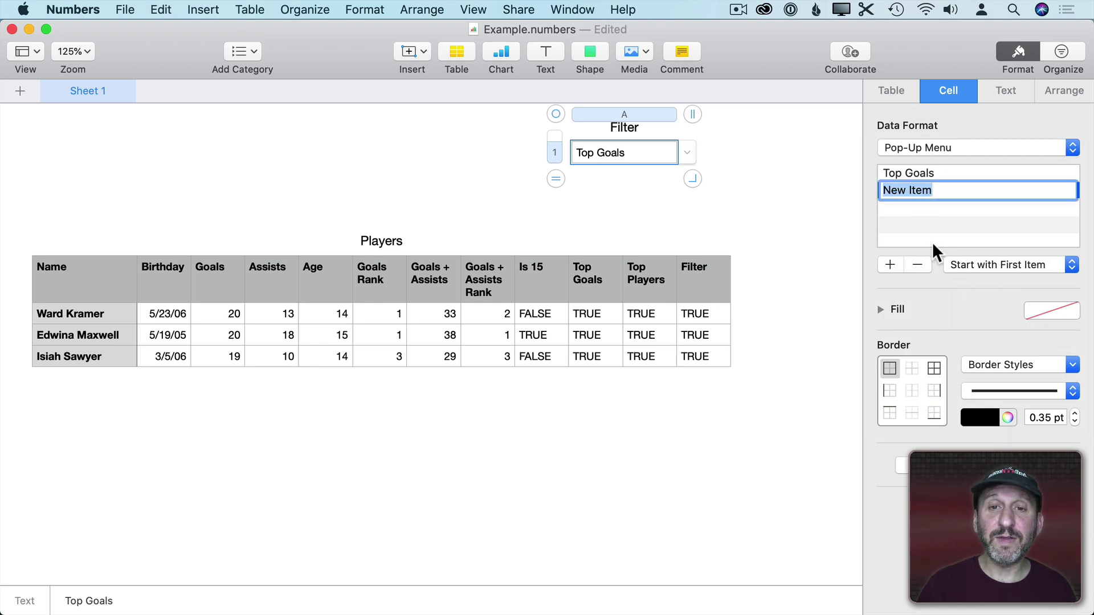
pyautogui.write('Older Than ')
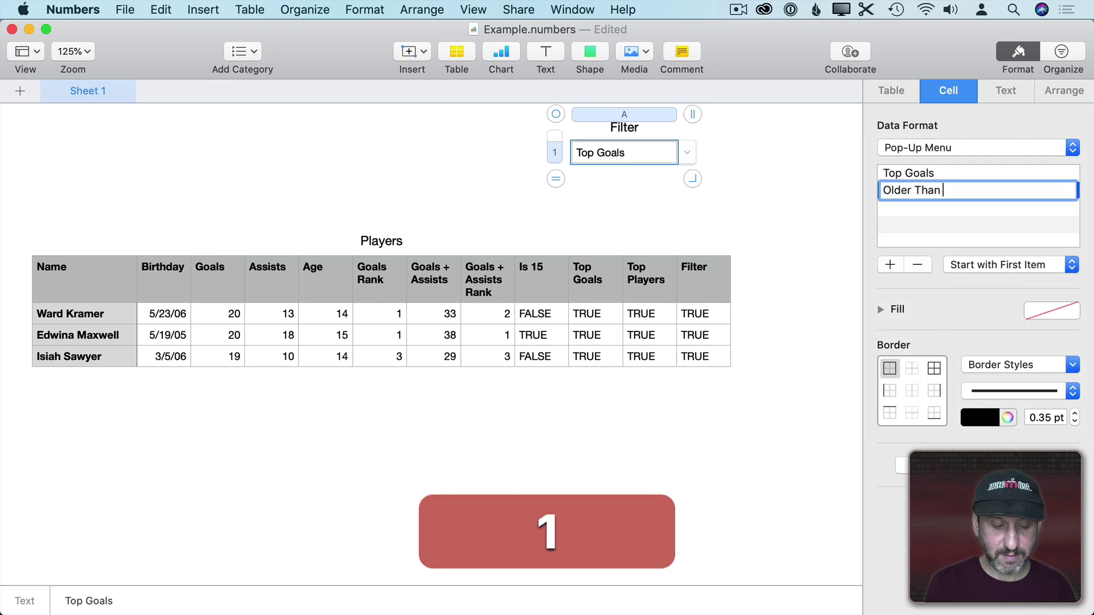
pyautogui.write('15')
pyautogui.press('Return')
pyautogui.click(888, 264)
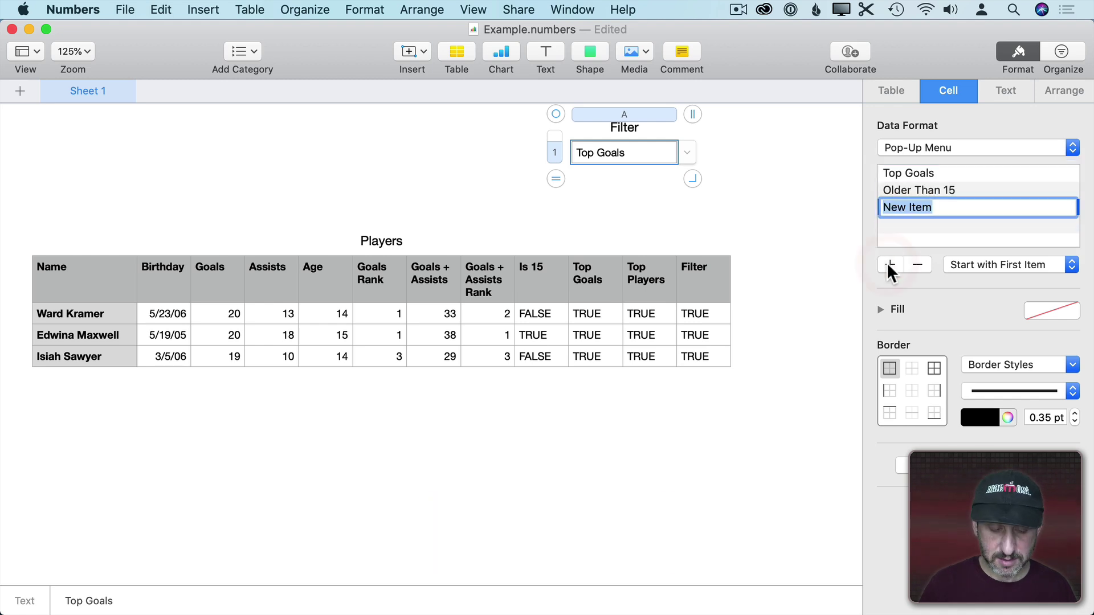
pyautogui.write('Top Players')
pyautogui.click(890, 262)
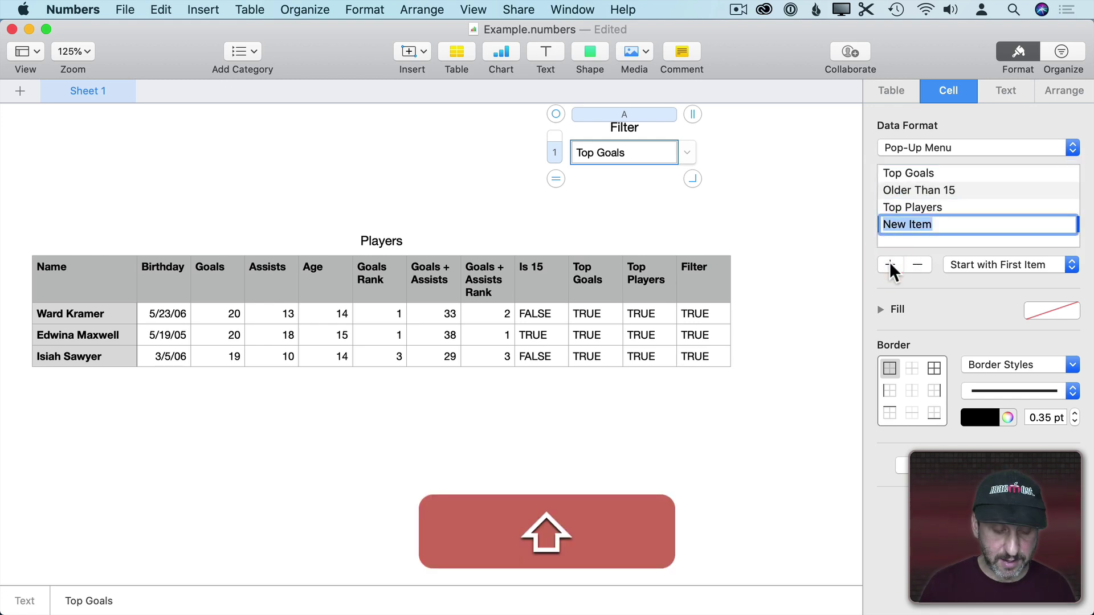
pyautogui.write('None')
pyautogui.press('Return')
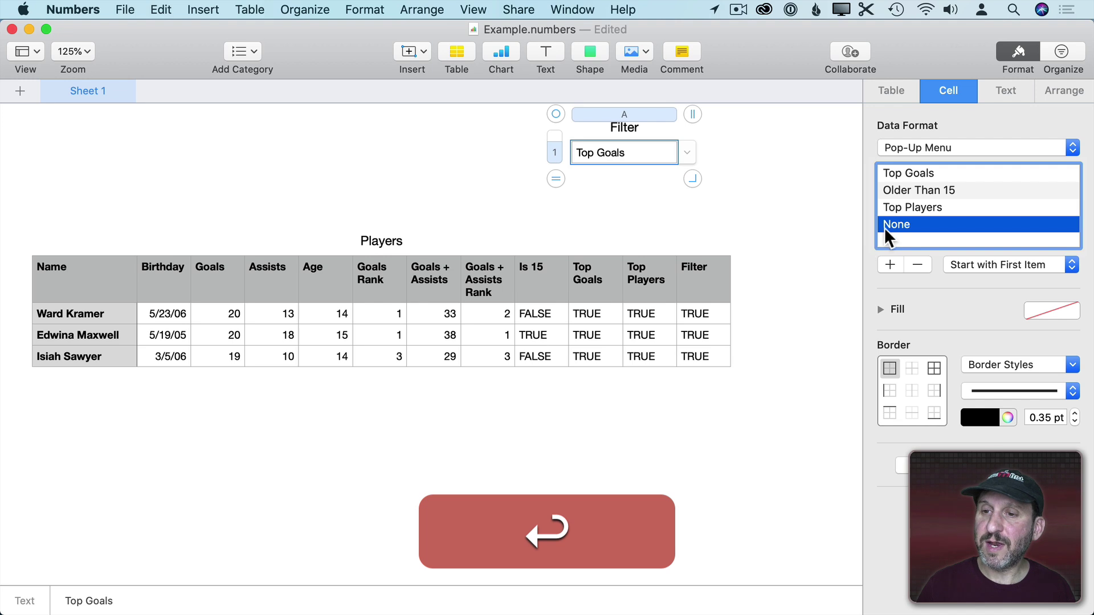
pyautogui.moveTo(885, 226); pyautogui.dragTo(893, 166)
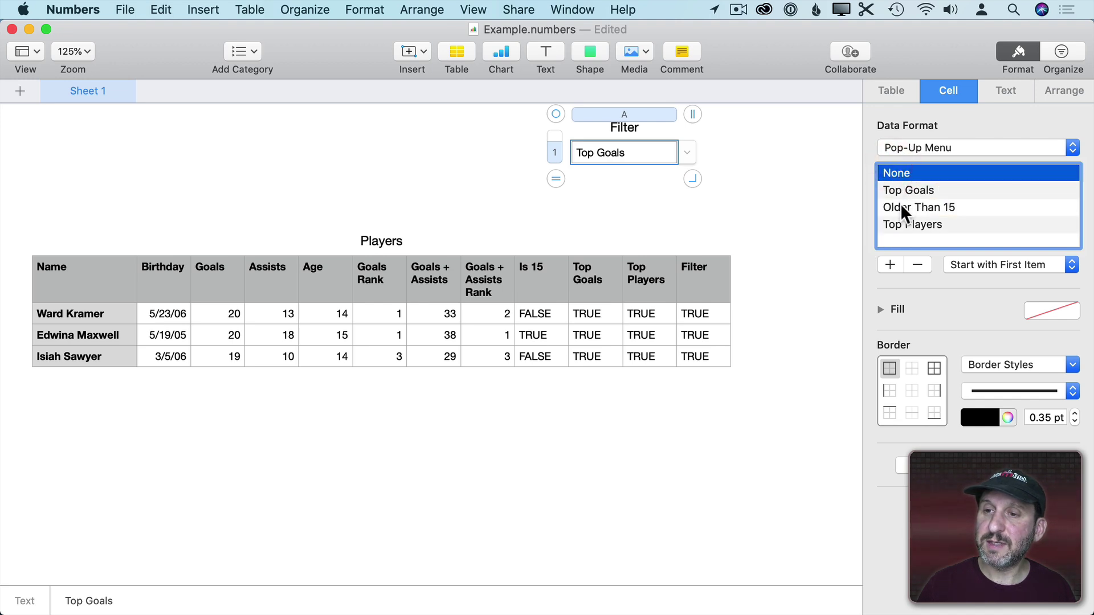
pyautogui.moveTo(902, 207); pyautogui.dragTo(901, 183)
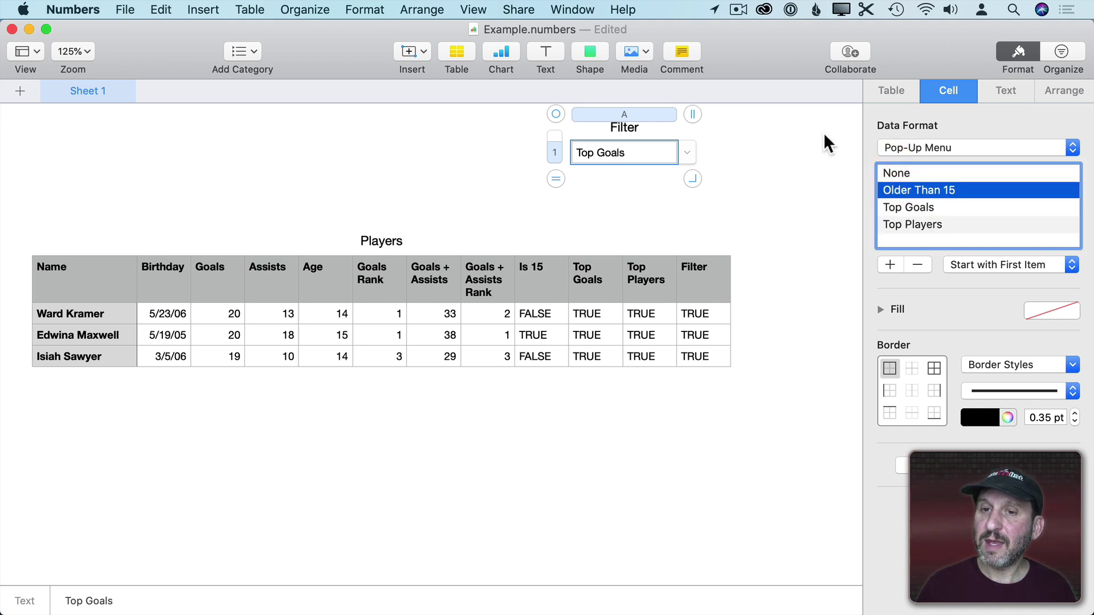
pyautogui.click(759, 159)
# Filter the Players table by Older Than 15, then Top Players, then back to None
pyautogui.click(581, 153)
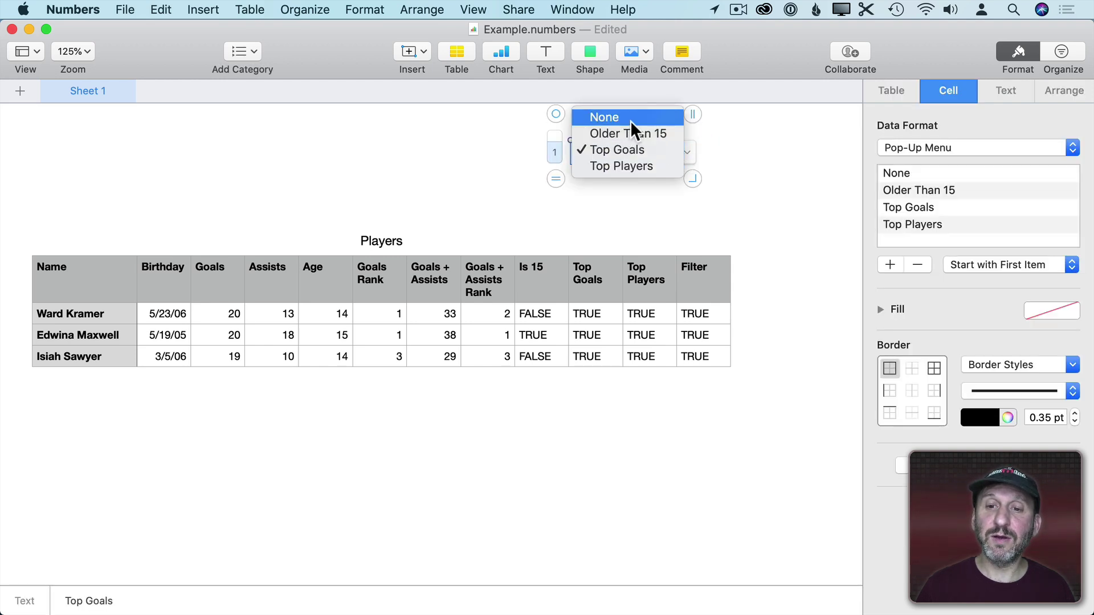
pyautogui.click(633, 134)
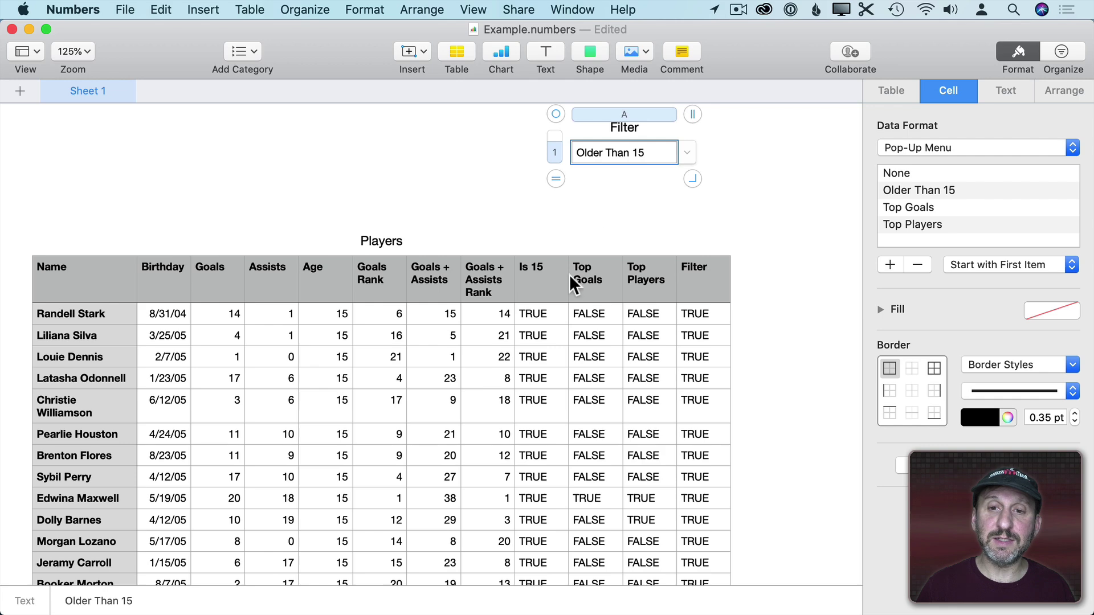
pyautogui.click(685, 153)
pyautogui.click(624, 181)
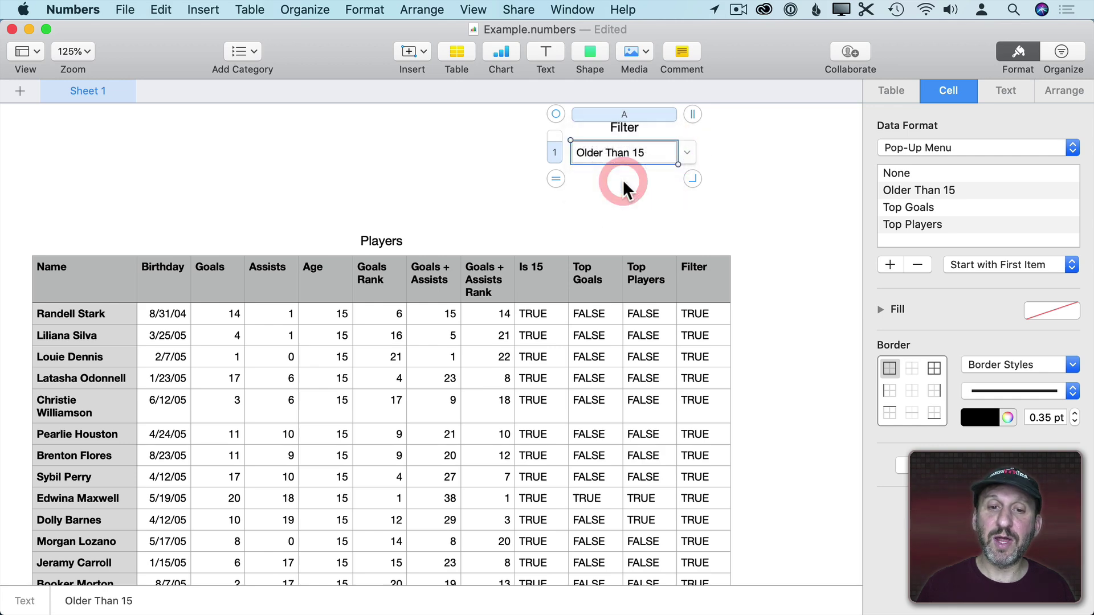
pyautogui.click(686, 153)
pyautogui.click(615, 101)
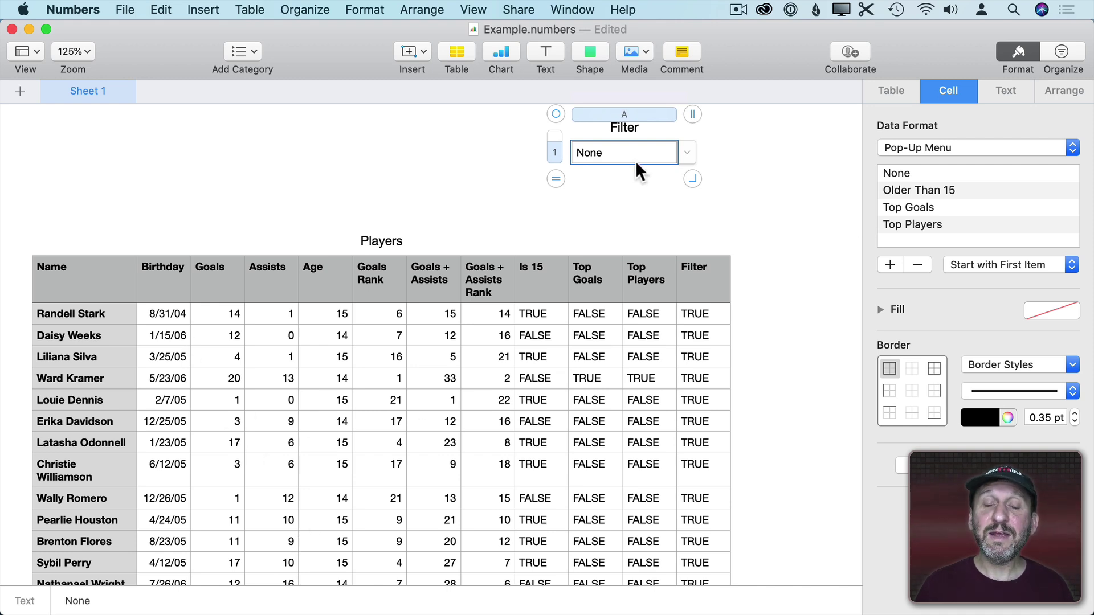
# Edit L2's formula to add a duplicated Younger Than 15 clause using NOT(Is 15)
pyautogui.doubleClick(697, 314)
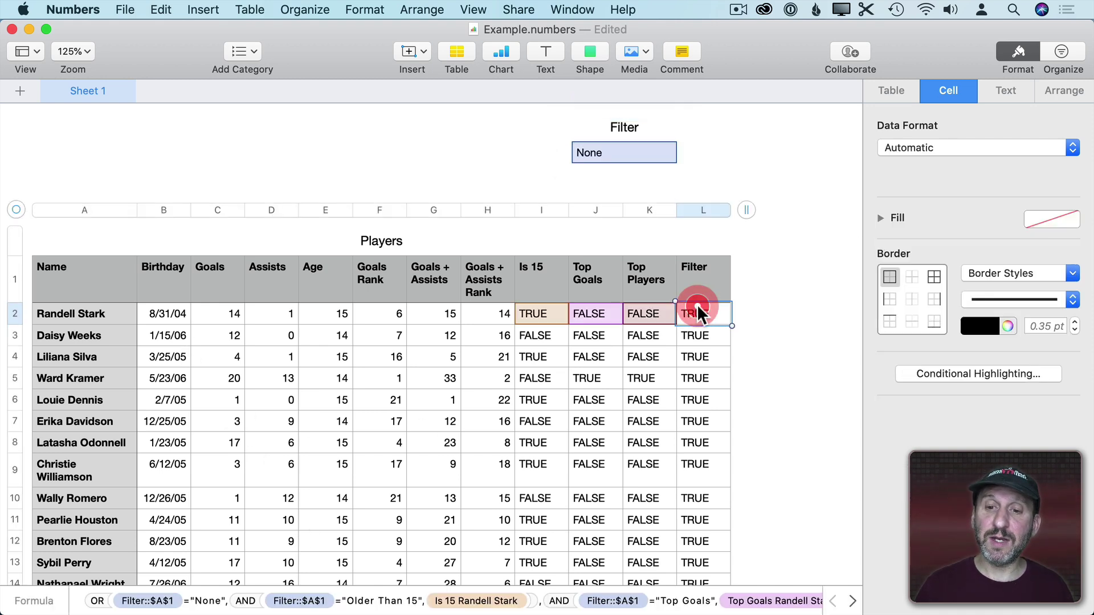
pyautogui.moveTo(530, 325); pyautogui.dragTo(46, 148)
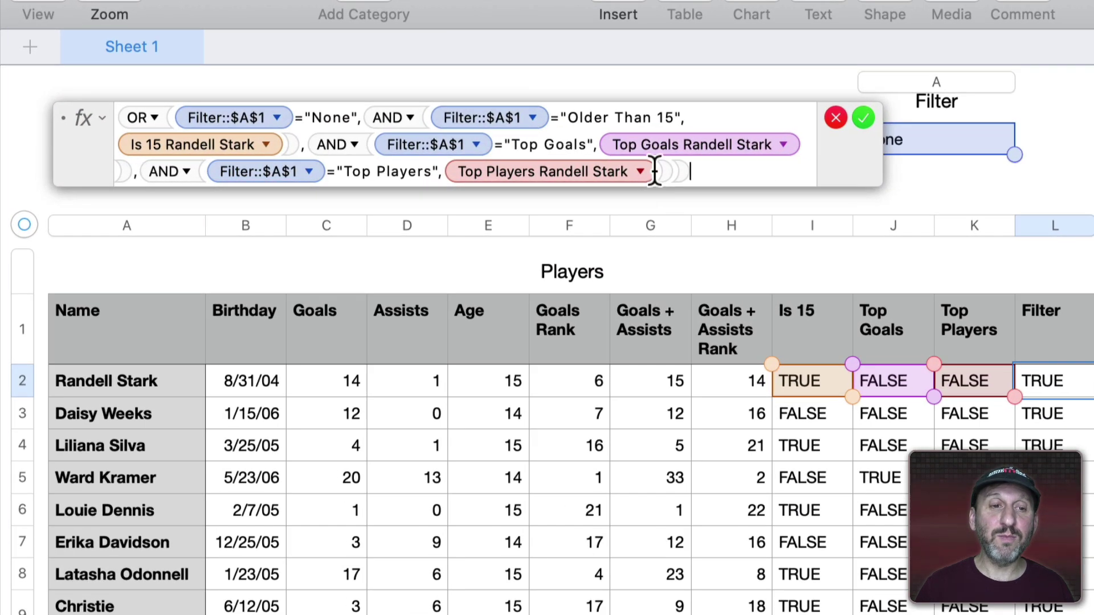
pyautogui.moveTo(363, 117); pyautogui.dragTo(291, 154)
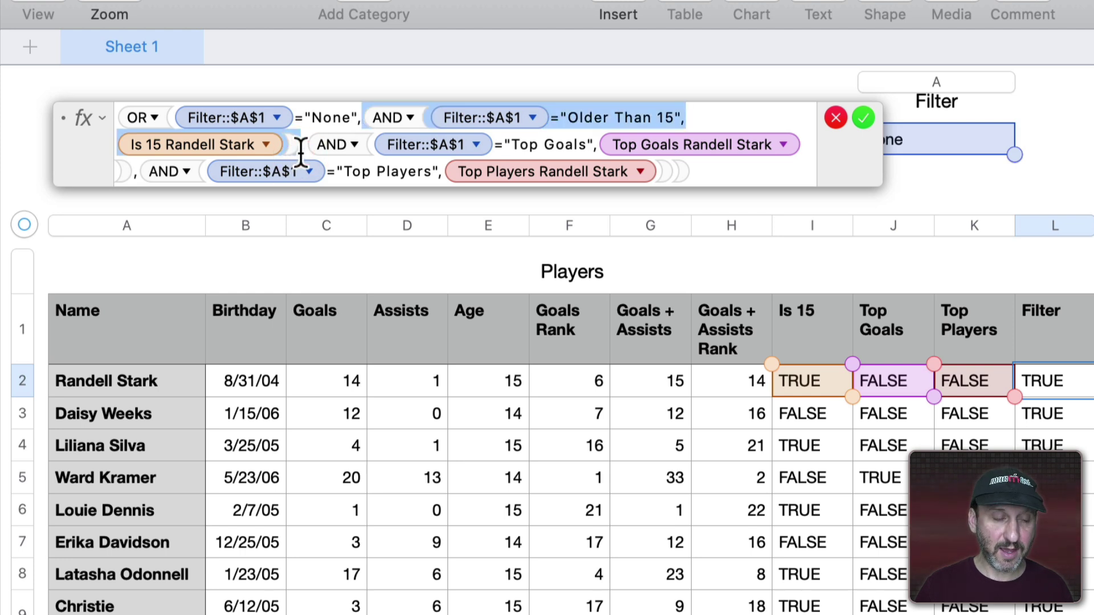
pyautogui.press('super+c')
pyautogui.click(306, 146)
pyautogui.press('super+v')
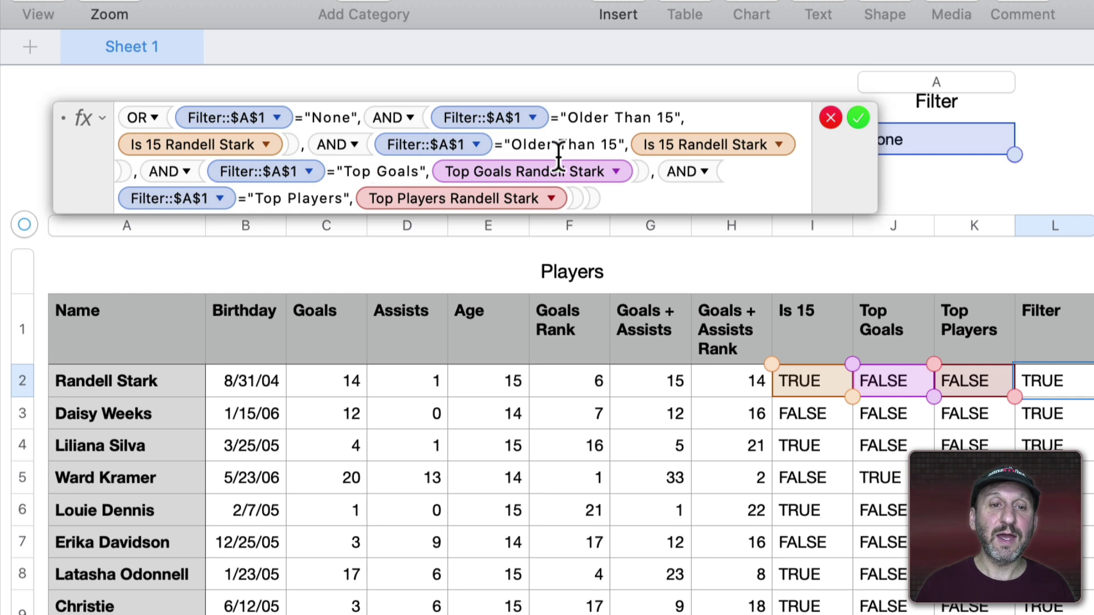
pyautogui.doubleClick(530, 146)
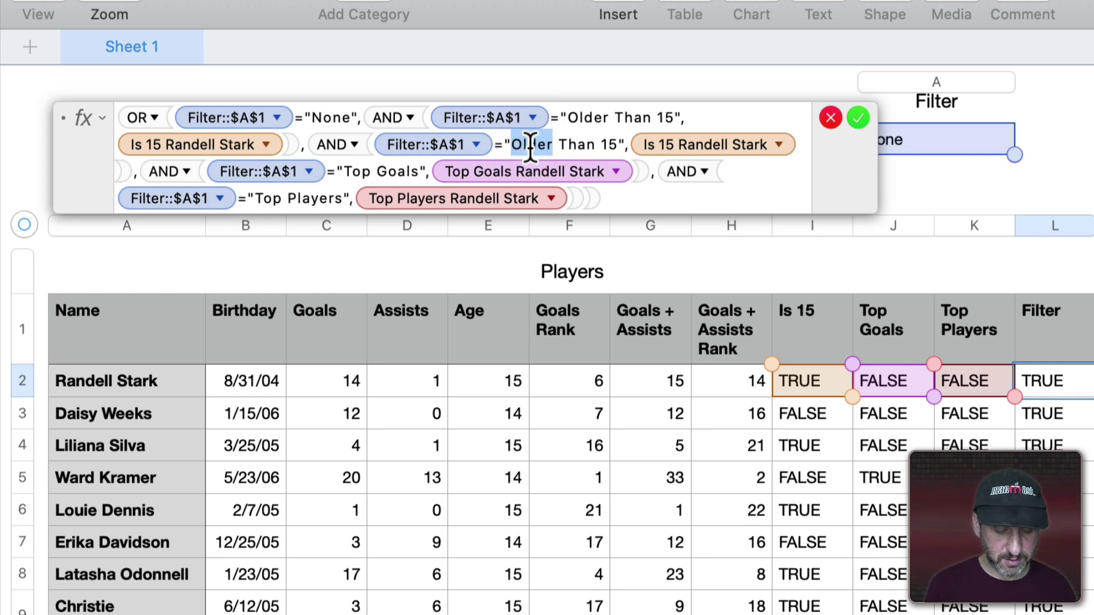
pyautogui.write('Younger')
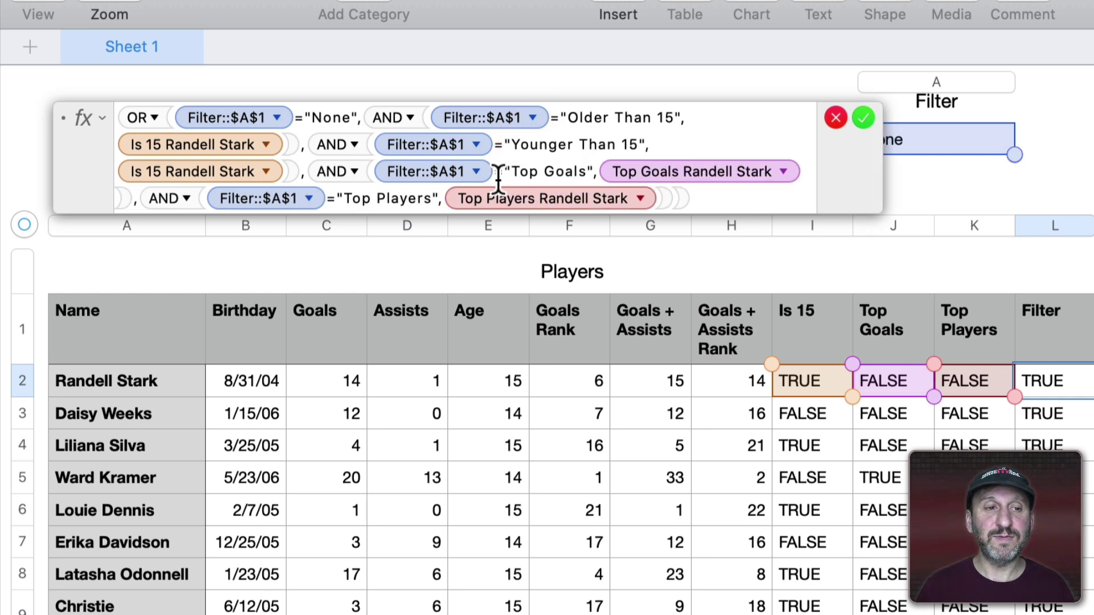
pyautogui.click(119, 173)
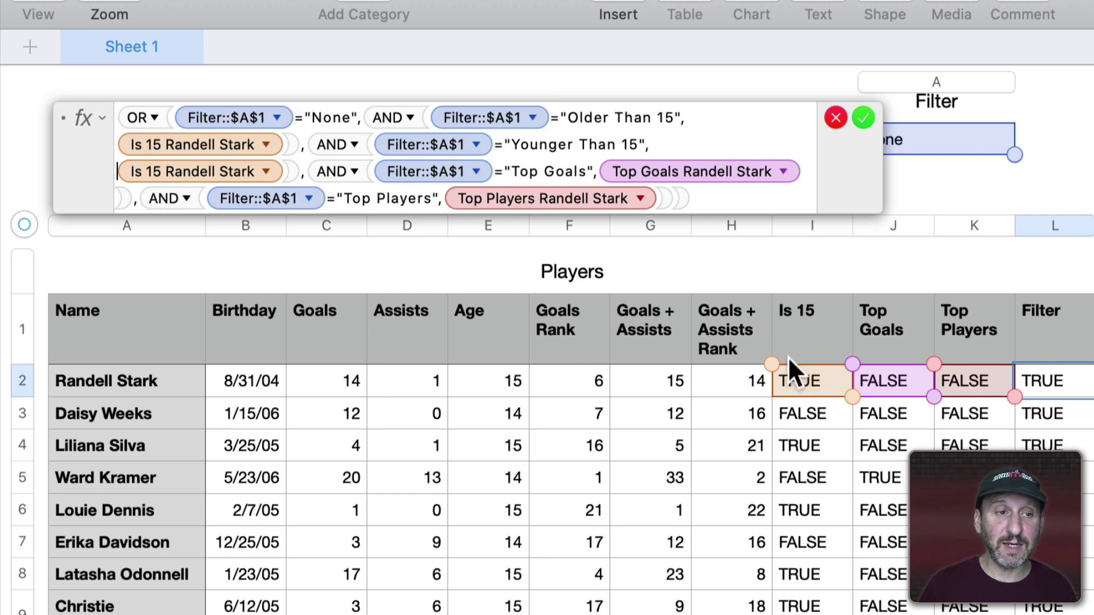
pyautogui.write(' NOT')
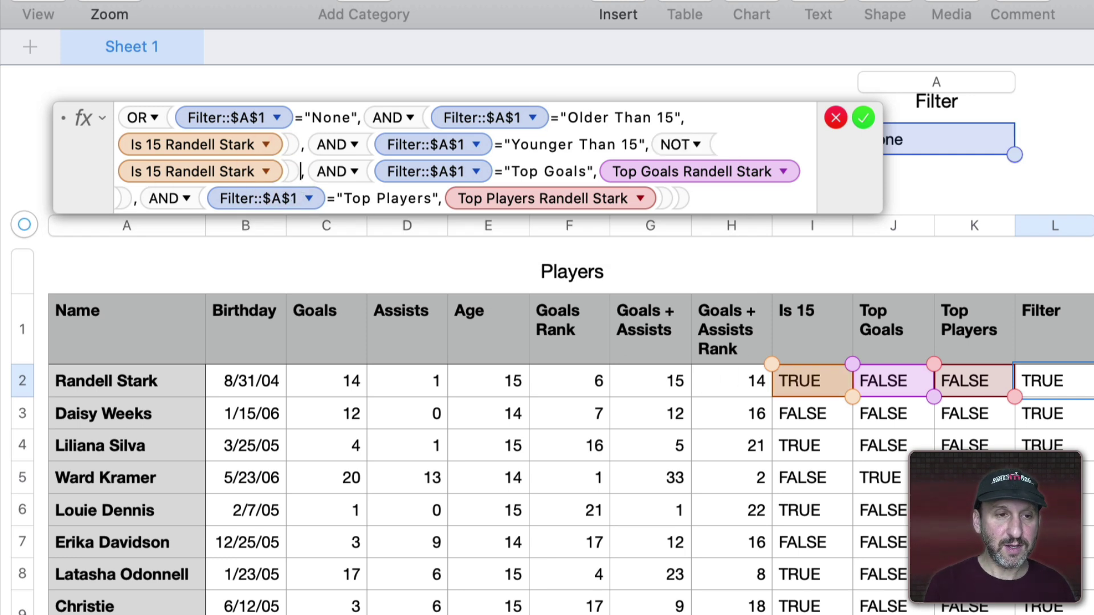
pyautogui.write(')')
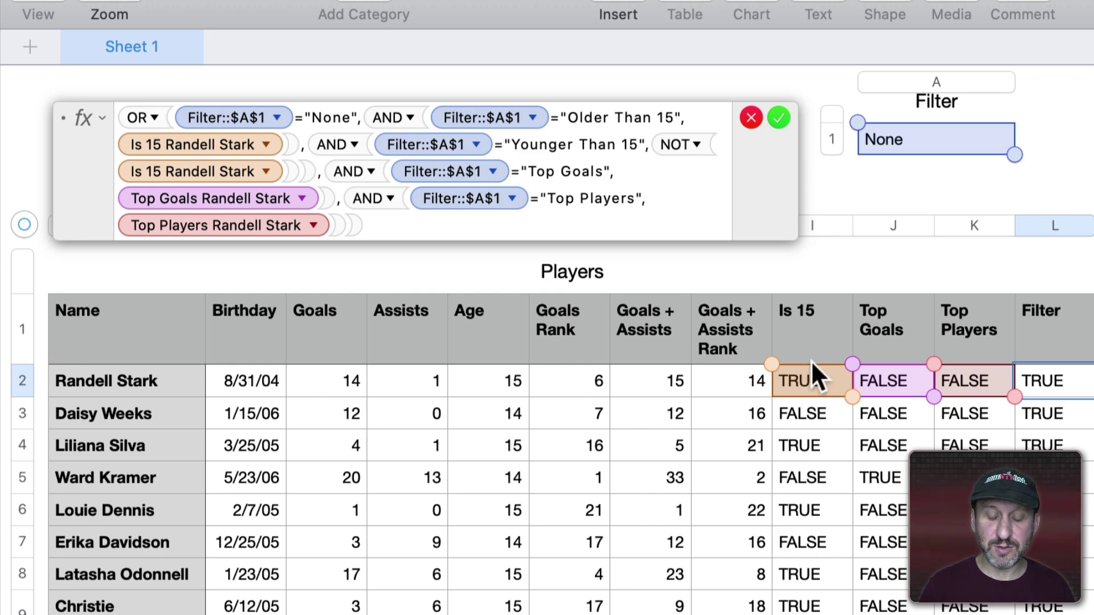
pyautogui.press('Return')
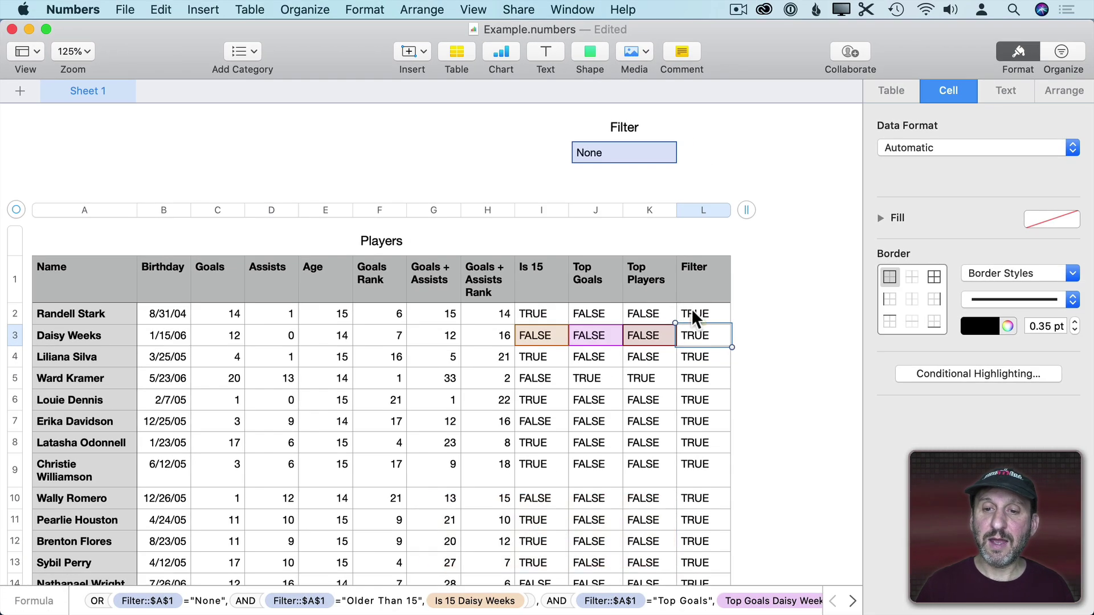
# Copy the updated L2 formula into every row of the Filter column
pyautogui.click(702, 314)
pyautogui.press('super+c')
pyautogui.click(693, 209)
pyautogui.press('super+v')
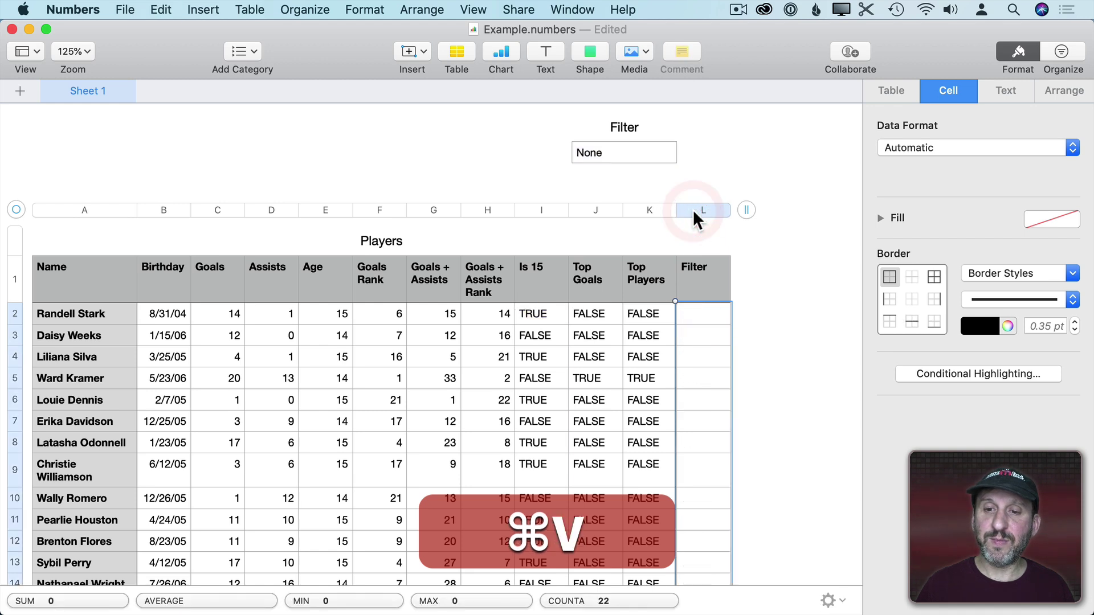
pyautogui.click(610, 148)
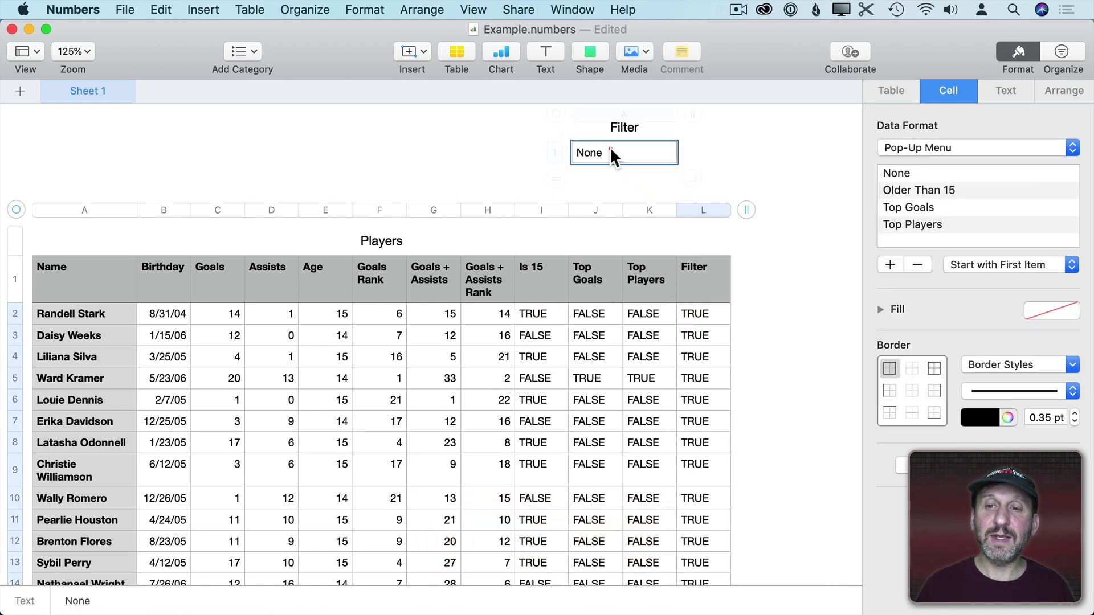
# Add Younger Than 15 as a filter choice, placed above Top Goals
pyautogui.click(891, 264)
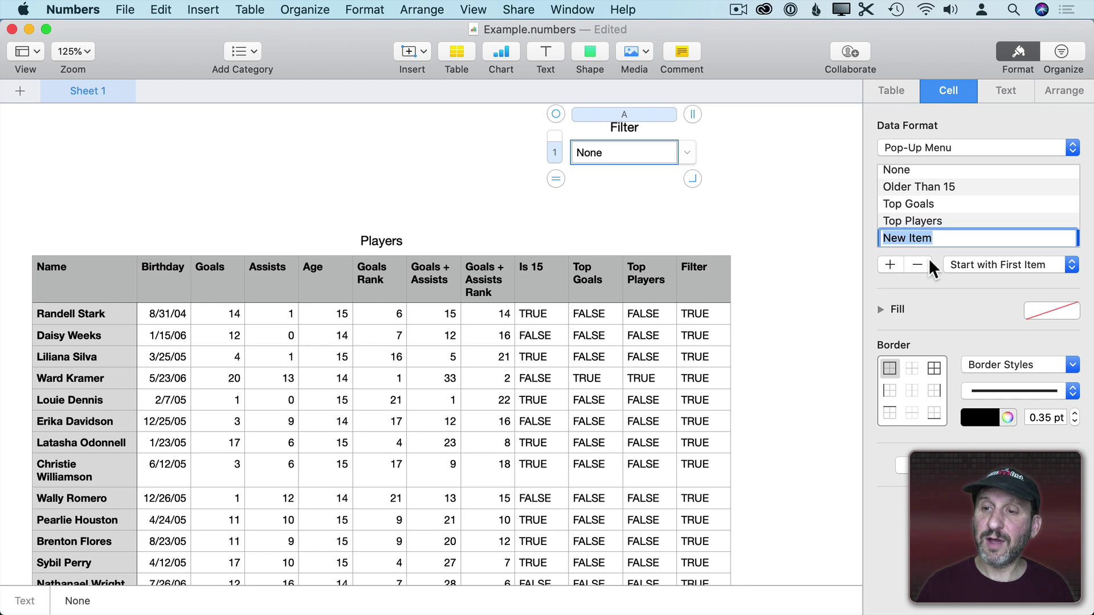
pyautogui.write('Younger Than 15')
pyautogui.press('Return')
pyautogui.moveTo(918, 236); pyautogui.dragTo(910, 192)
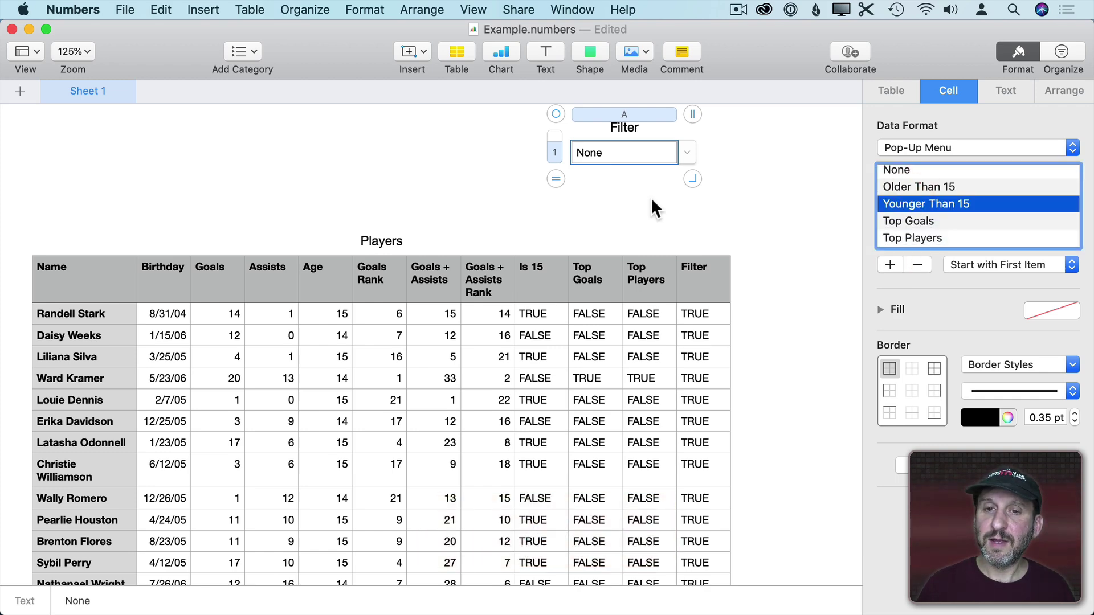
# Set the filter to Older Than 15, then Younger Than 15, showing only 14-year-olds
pyautogui.click(689, 152)
pyautogui.click(667, 166)
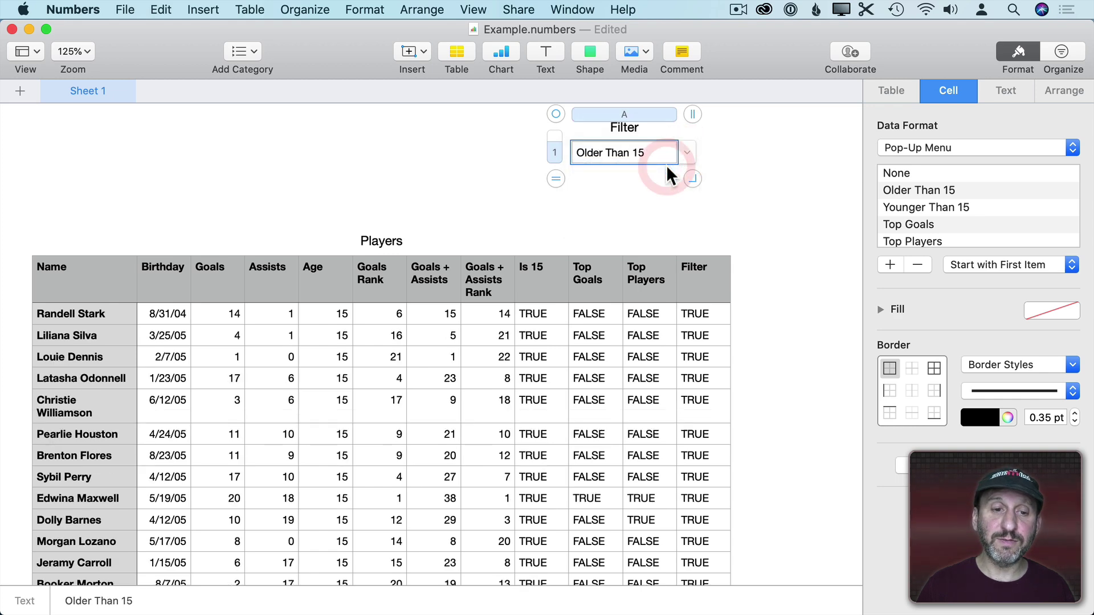
pyautogui.click(689, 151)
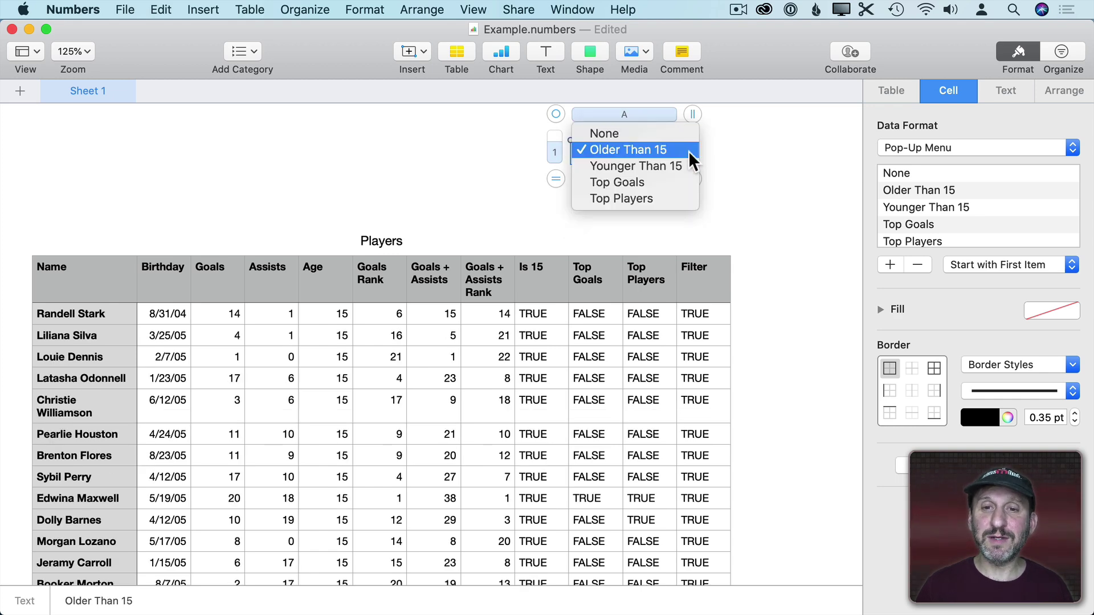
pyautogui.click(656, 166)
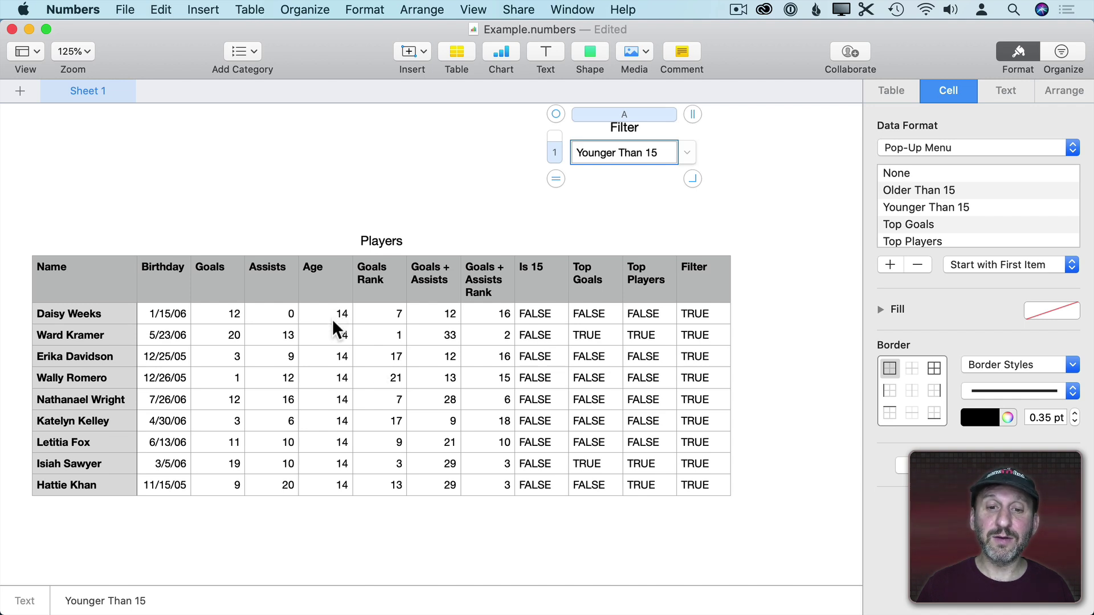
pyautogui.click(540, 316)
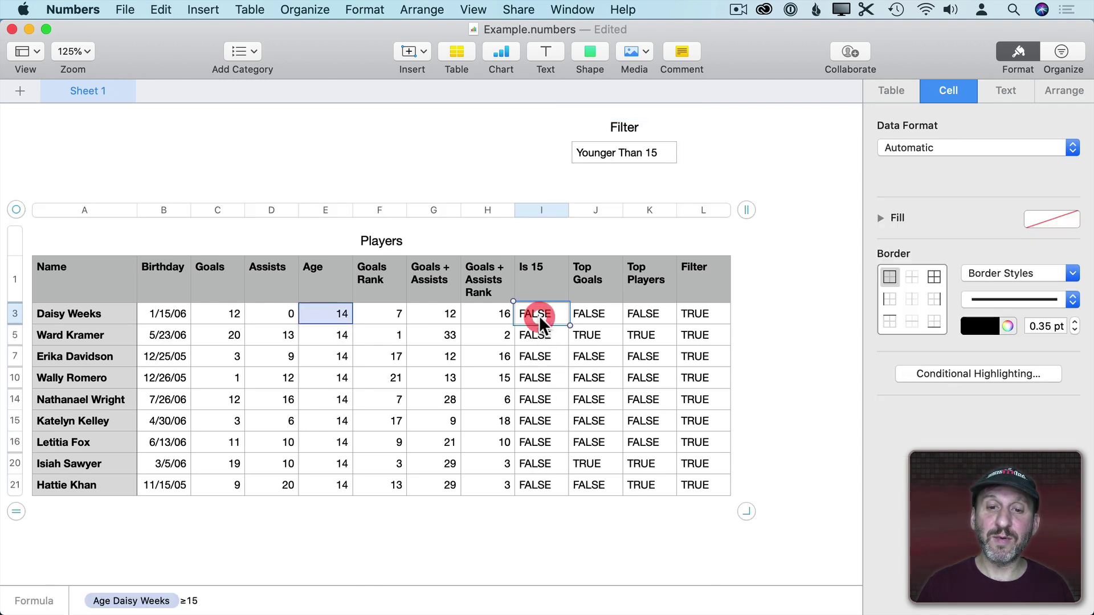
pyautogui.click(540, 315)
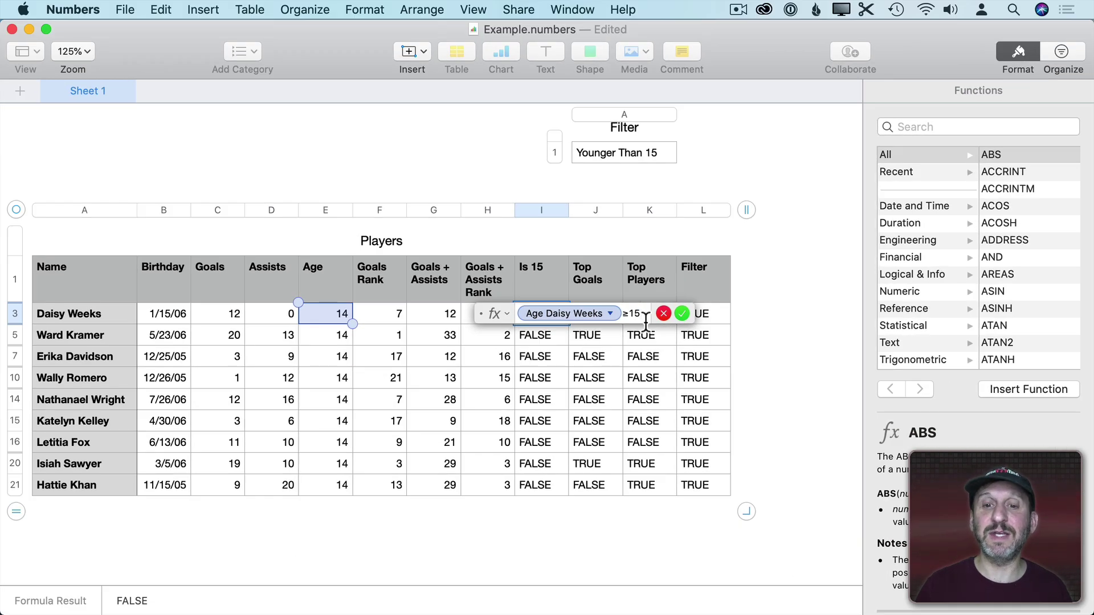
pyautogui.click(682, 313)
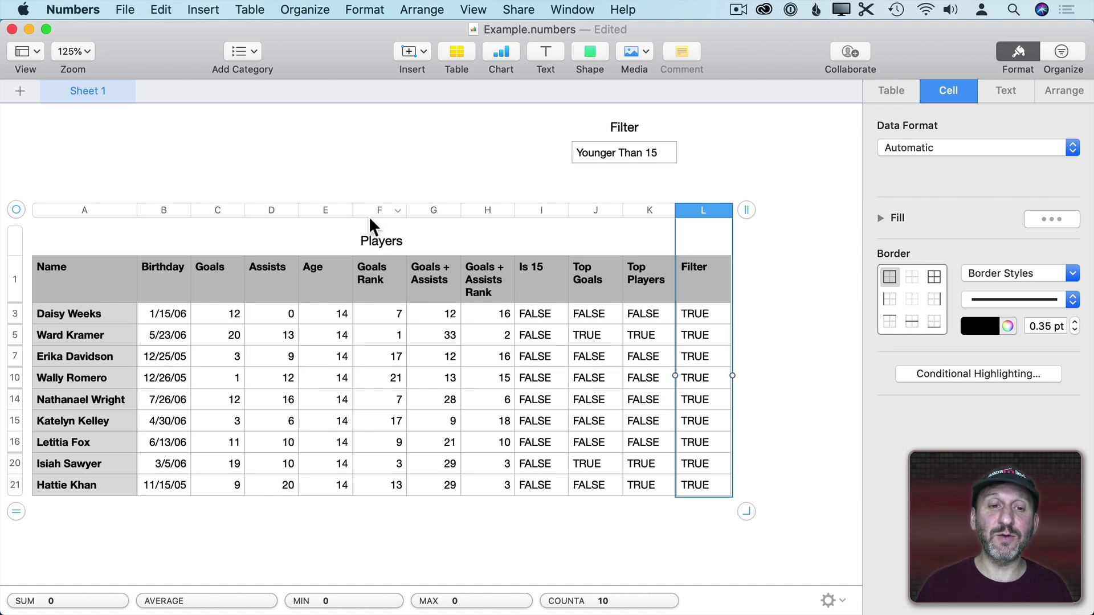
# Hide the four helper columns from Is 15 through Filter
pyautogui.click(353, 214)
pyautogui.click(317, 212)
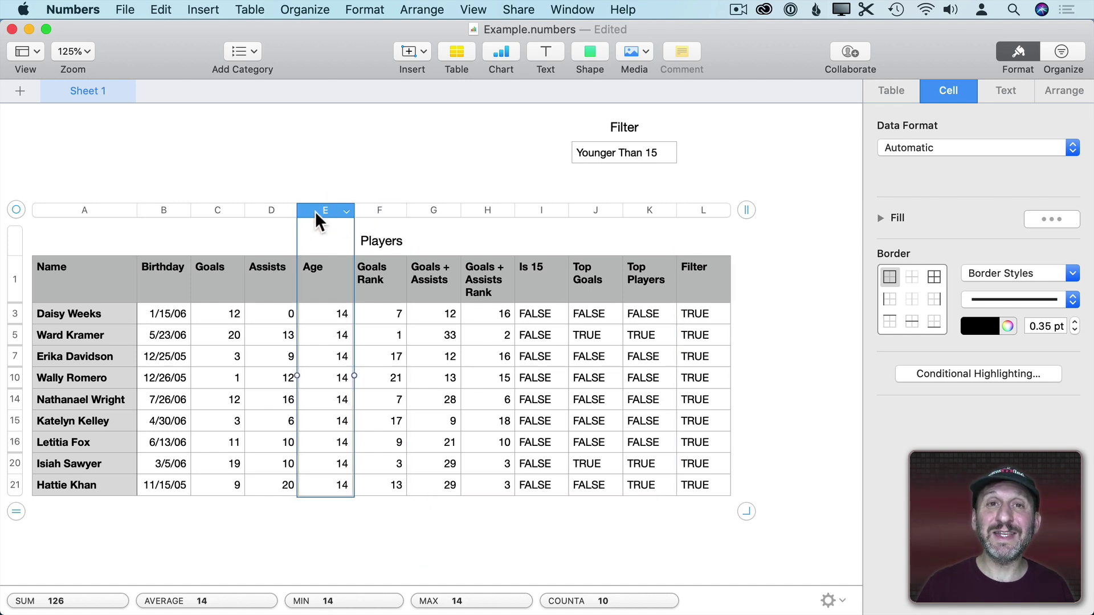
pyautogui.click(372, 212)
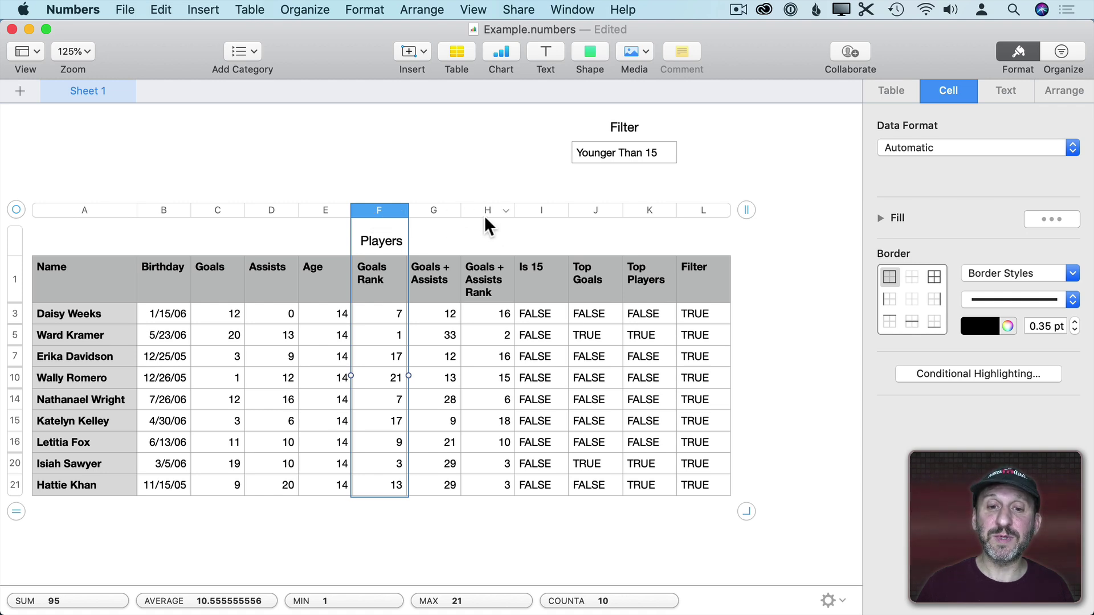
pyautogui.click(524, 214)
pyautogui.keyDown('shift'); pyautogui.click(700, 211); pyautogui.keyUp('shift')
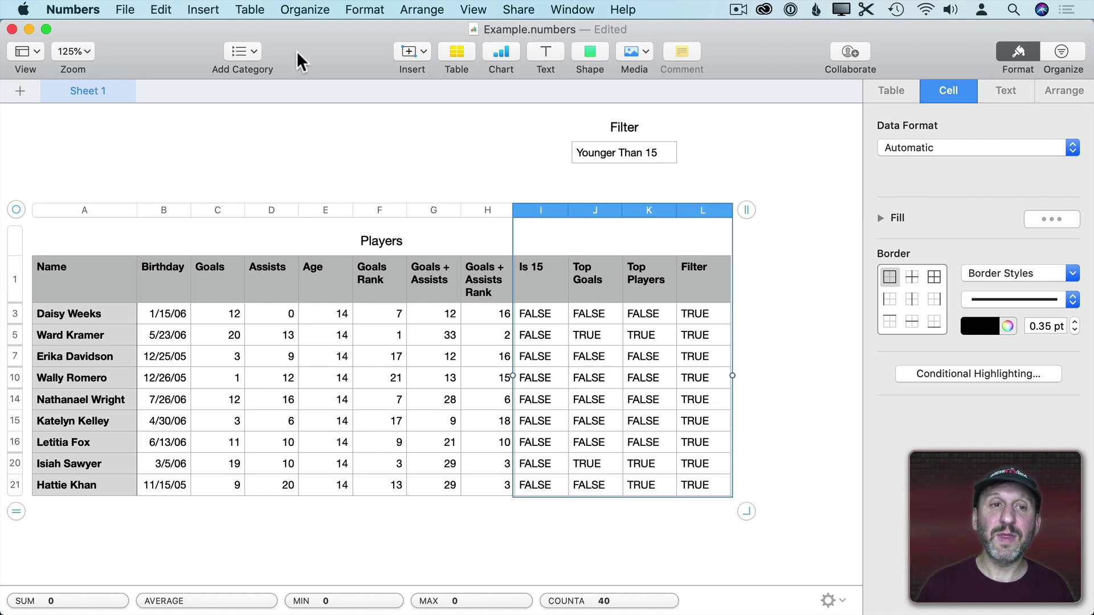
pyautogui.click(250, 9)
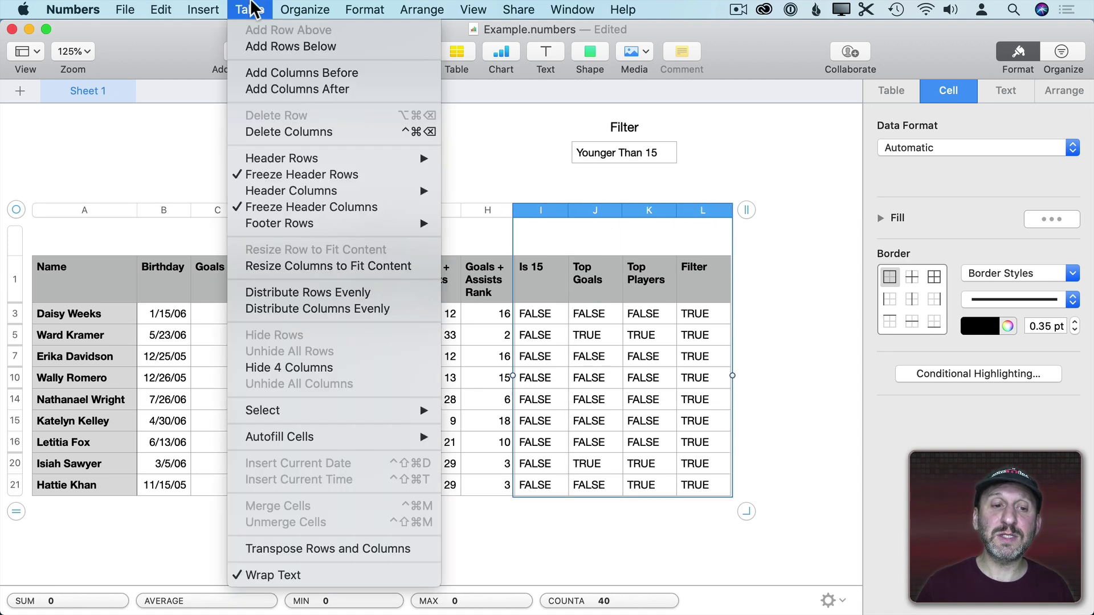
pyautogui.click(297, 367)
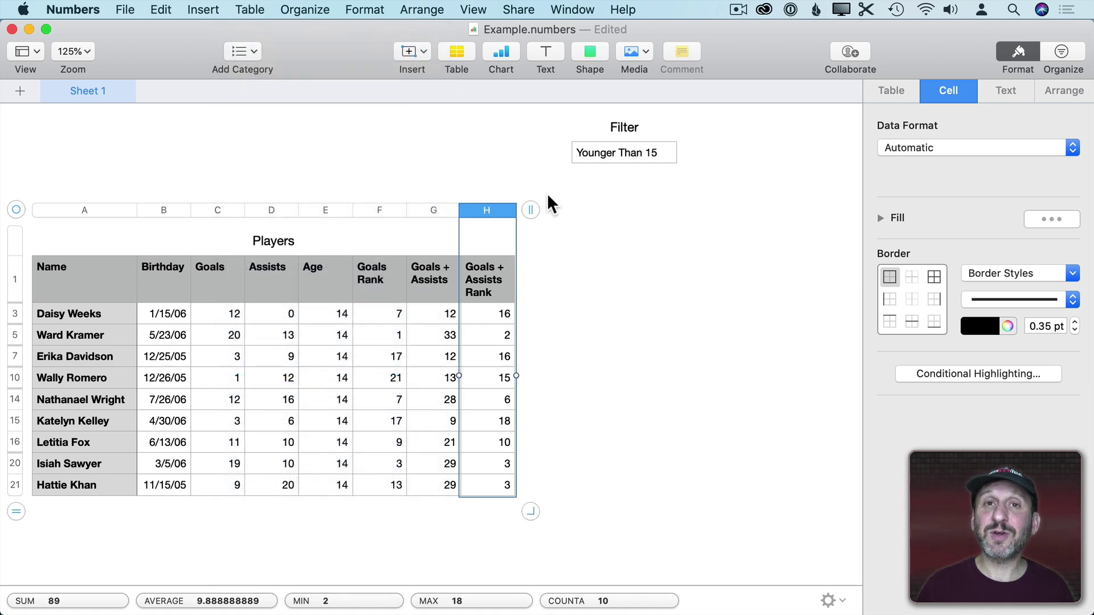
# Switch the filter to Top Goals, then Top Players, leaving five players listed
pyautogui.click(640, 155)
pyautogui.click(690, 152)
pyautogui.click(649, 166)
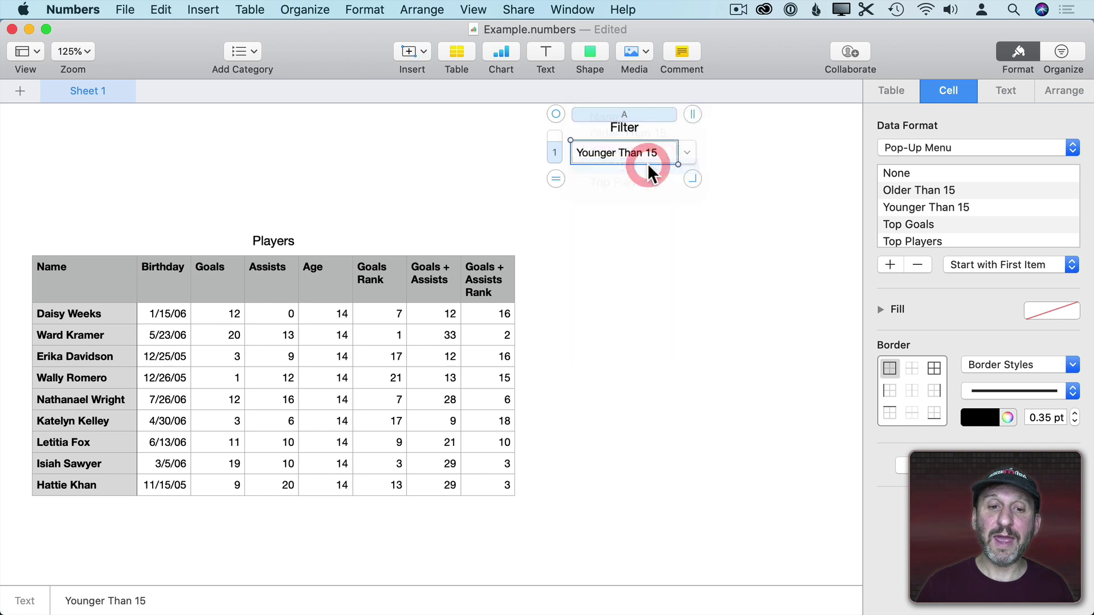
pyautogui.click(690, 153)
pyautogui.click(665, 167)
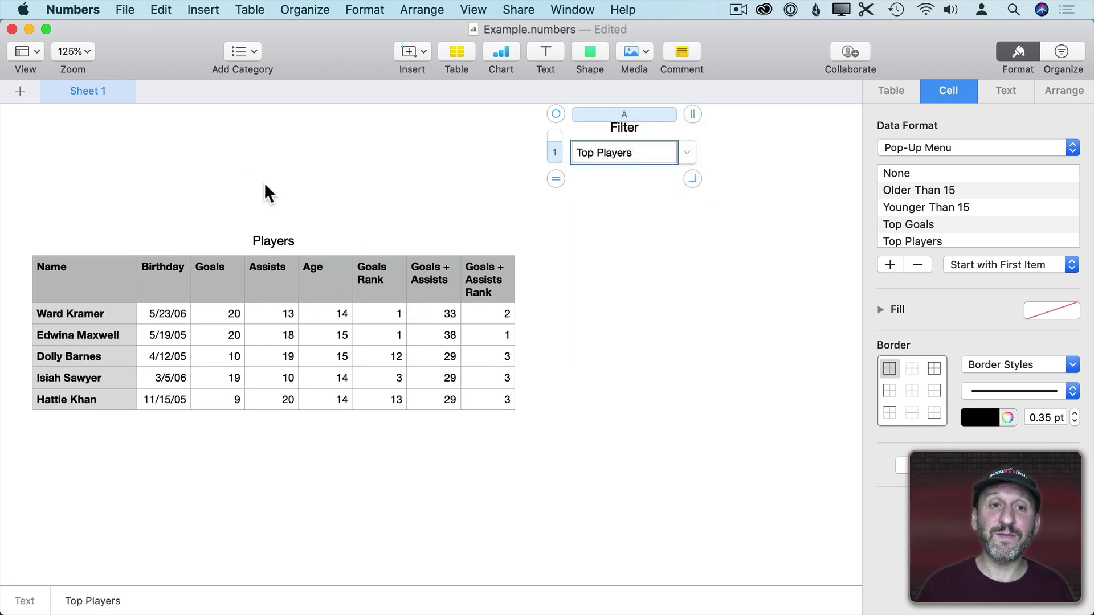
pyautogui.click(219, 286)
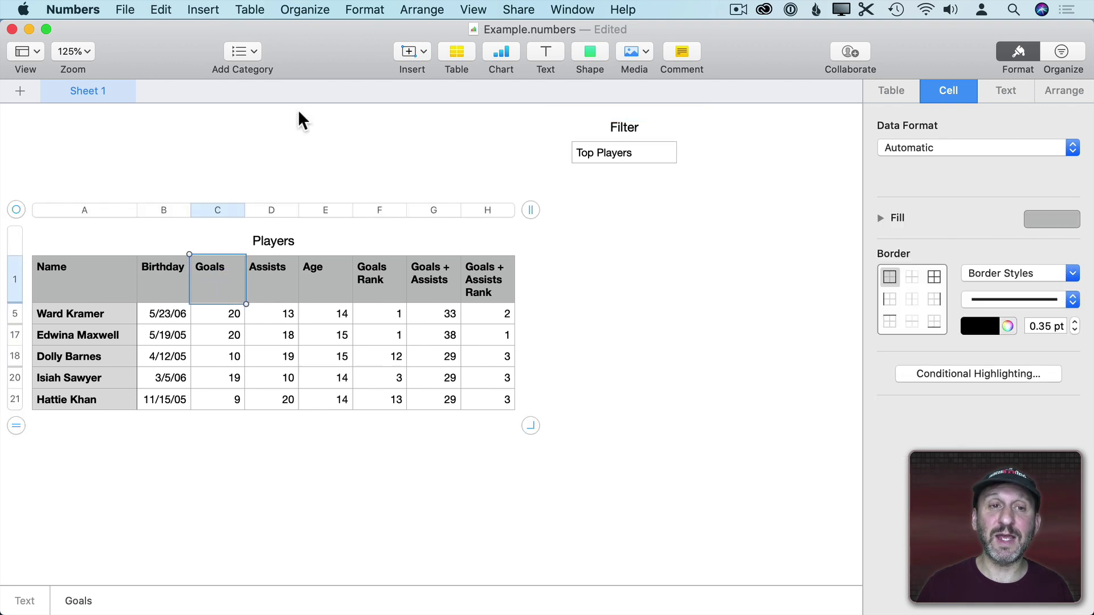
pyautogui.click(253, 9)
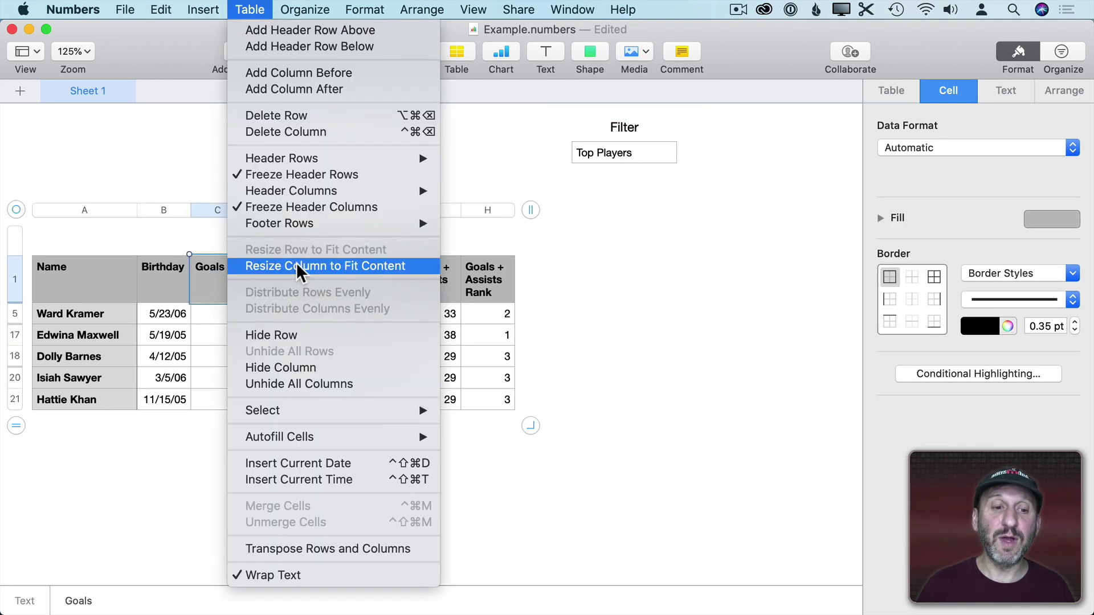
pyautogui.click(615, 291)
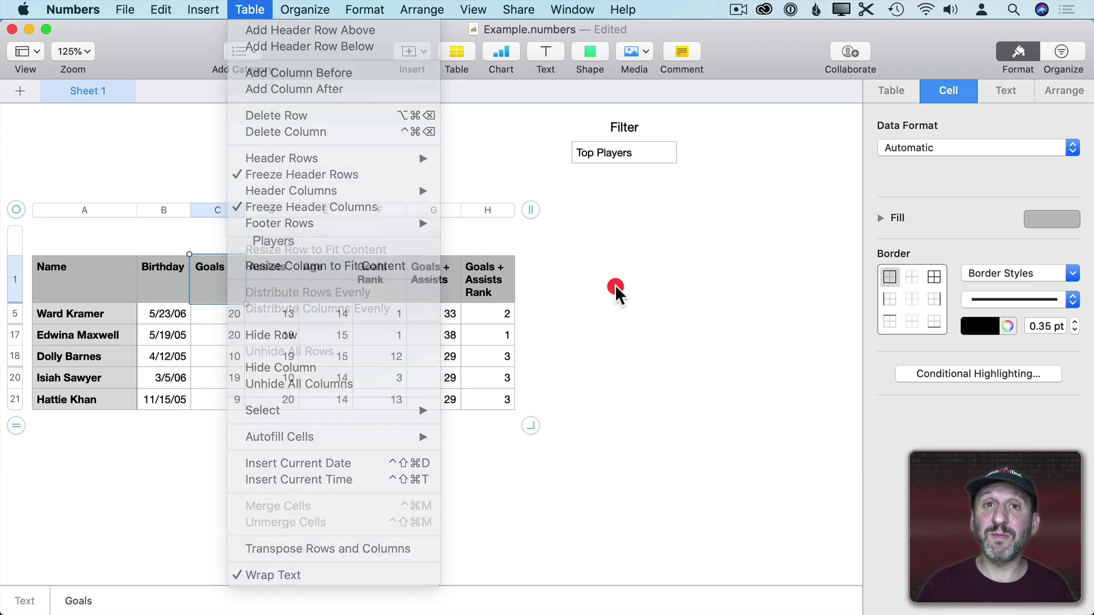